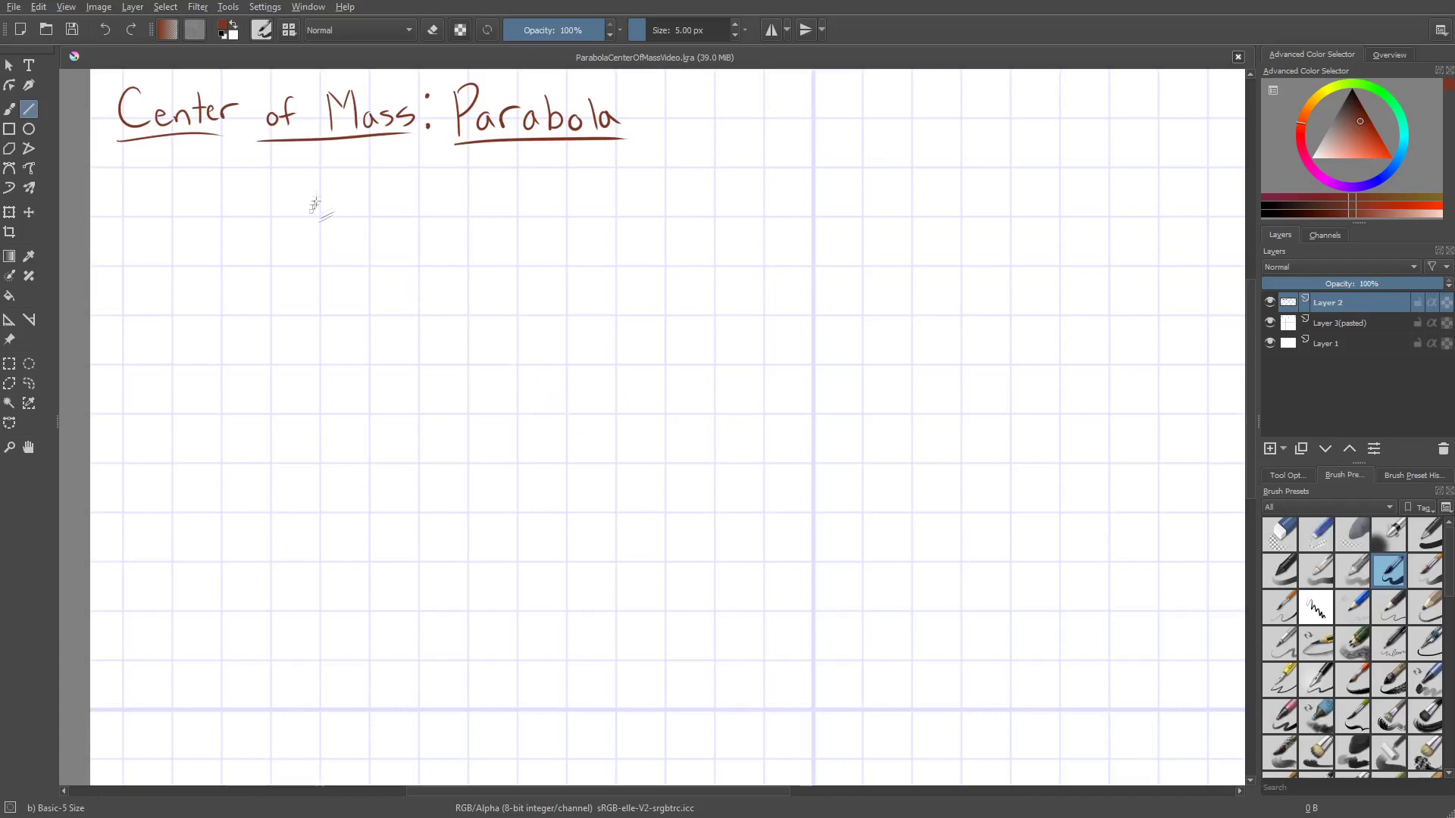
# Draw the vertical and horizontal axes with arrowheads on all four ends.
pyautogui.moveTo(269, 172); pyautogui.dragTo(269, 360)
pyautogui.moveTo(161, 267); pyautogui.dragTo(378, 267)
pyautogui.click(9, 108)
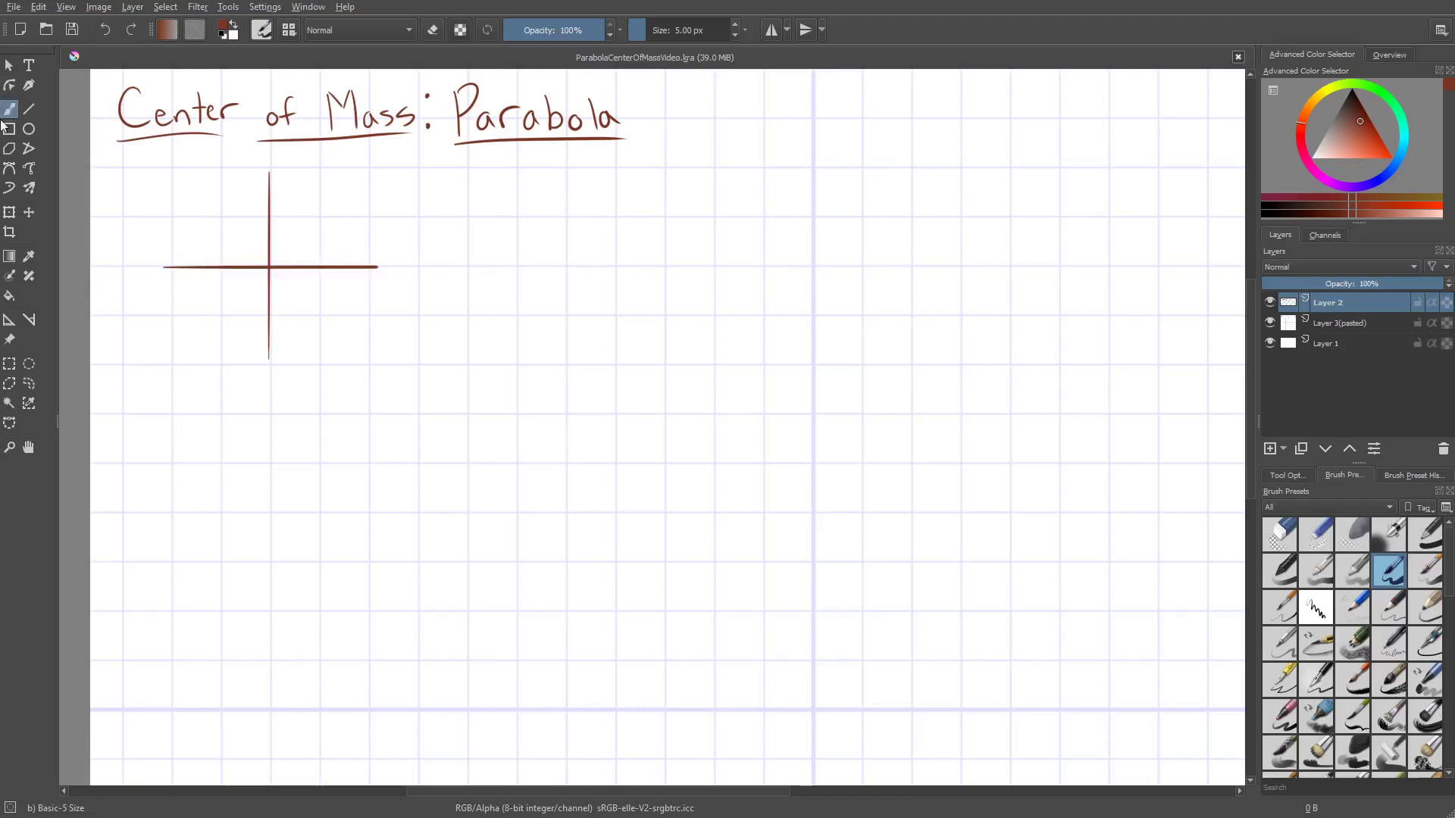
pyautogui.moveTo(165, 259); pyautogui.dragTo(172, 271)
pyautogui.moveTo(376, 259); pyautogui.dragTo(378, 271)
pyautogui.moveTo(263, 179); pyautogui.dragTo(279, 179)
pyautogui.moveTo(261, 356); pyautogui.dragTo(279, 360)
# Sketch a symmetric downward-opening parabola over the axes, redrawing it until it looks right.
pyautogui.moveTo(219, 299)
pyautogui.mouseDown()
pyautogui.moveTo(263, 194)
pyautogui.moveTo(335, 322)
pyautogui.mouseUp()
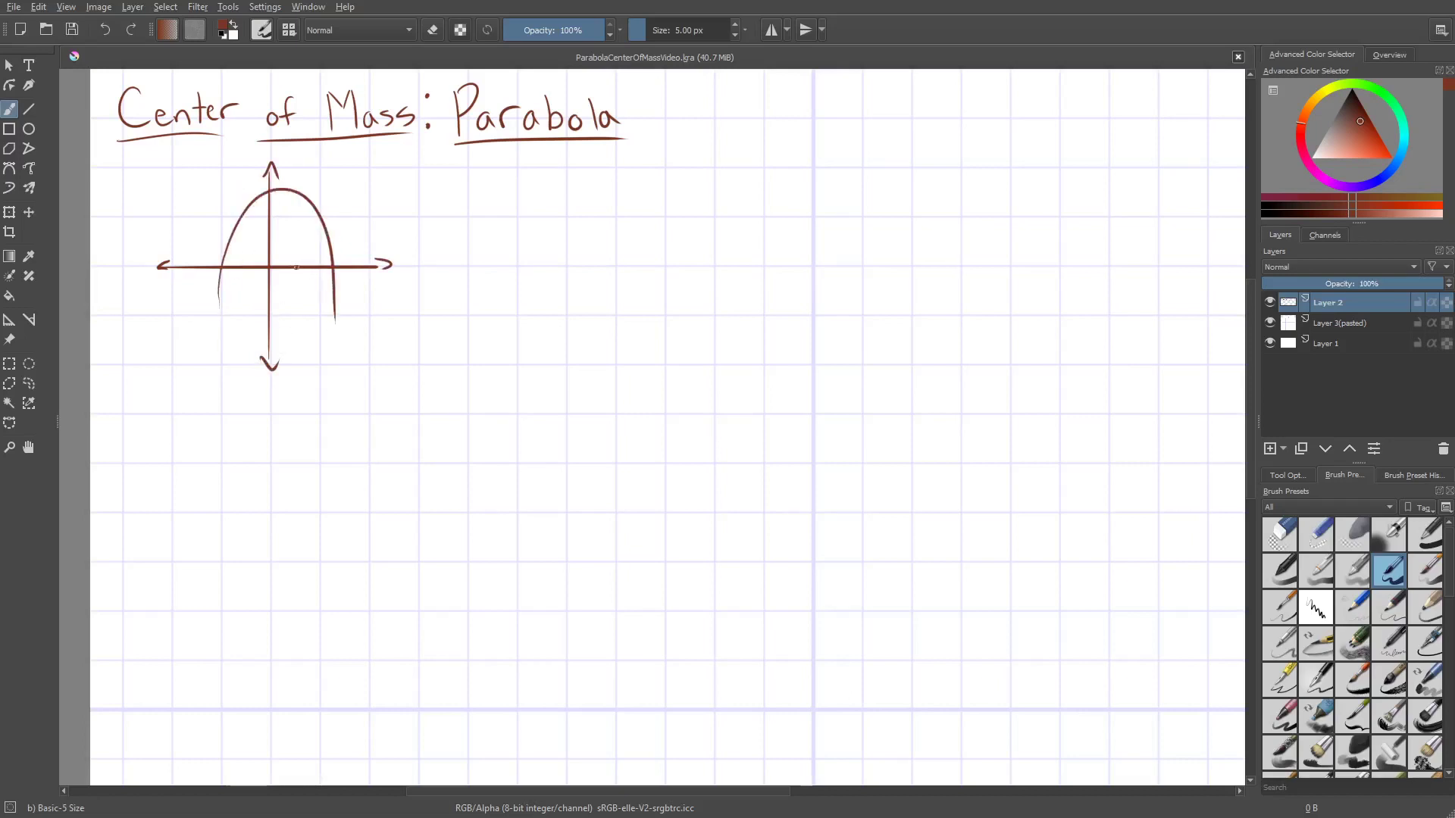
pyautogui.hotkey('ctrl', 'z')
pyautogui.moveTo(213, 312)
pyautogui.mouseDown()
pyautogui.moveTo(225, 264)
pyautogui.moveTo(314, 309)
pyautogui.mouseUp()
pyautogui.hotkey('ctrl', 'z')
pyautogui.moveTo(213, 310)
pyautogui.mouseDown()
pyautogui.moveTo(236, 199)
pyautogui.moveTo(318, 315)
pyautogui.mouseUp()
pyautogui.hotkey('ctrl', 'z')
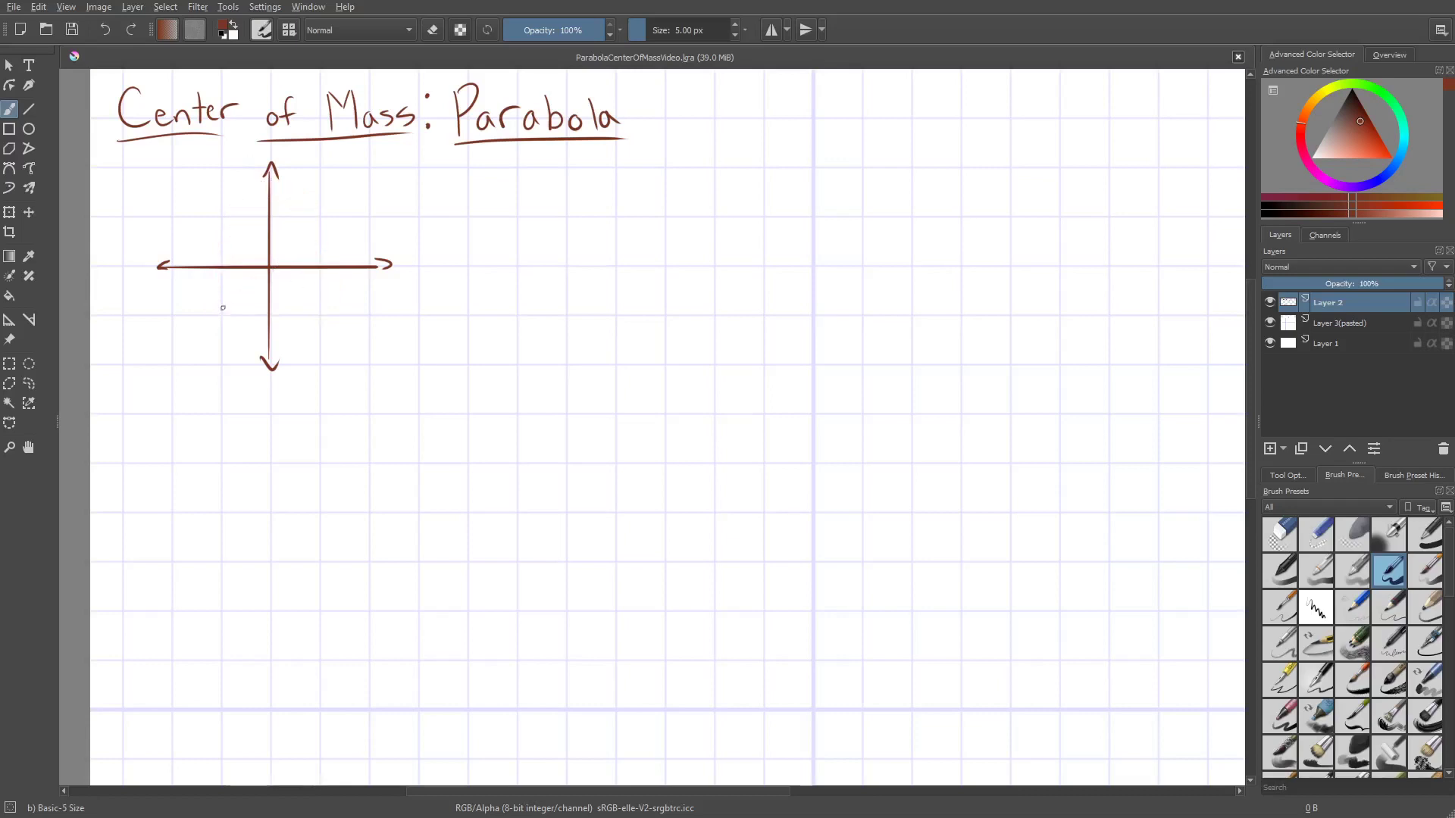
pyautogui.moveTo(220, 309)
pyautogui.mouseDown()
pyautogui.moveTo(263, 188)
pyautogui.moveTo(319, 318)
pyautogui.mouseUp()
# Mark the vertex height 4, hatch the parabola's interior, and add an arrow labelled D.
pyautogui.moveTo(254, 182); pyautogui.dragTo(289, 180)
pyautogui.moveTo(301, 187); pyautogui.dragTo(319, 187)
pyautogui.moveTo(318, 167); pyautogui.dragTo(319, 199)
pyautogui.moveTo(209, 261); pyautogui.dragTo(366, 265)
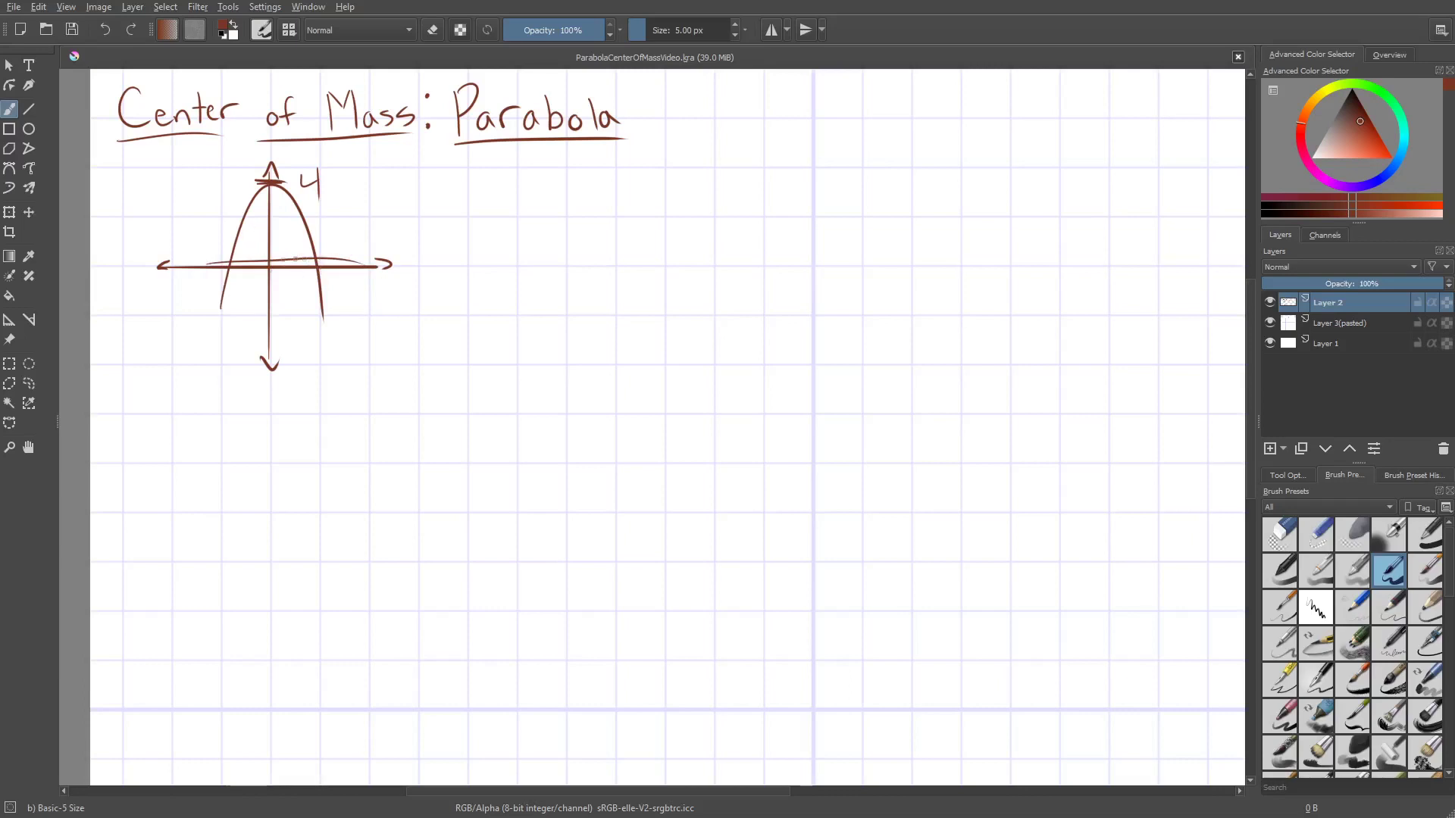
pyautogui.moveTo(237, 259)
pyautogui.mouseDown()
pyautogui.moveTo(275, 220)
pyautogui.moveTo(295, 220)
pyautogui.moveTo(314, 265)
pyautogui.mouseUp()
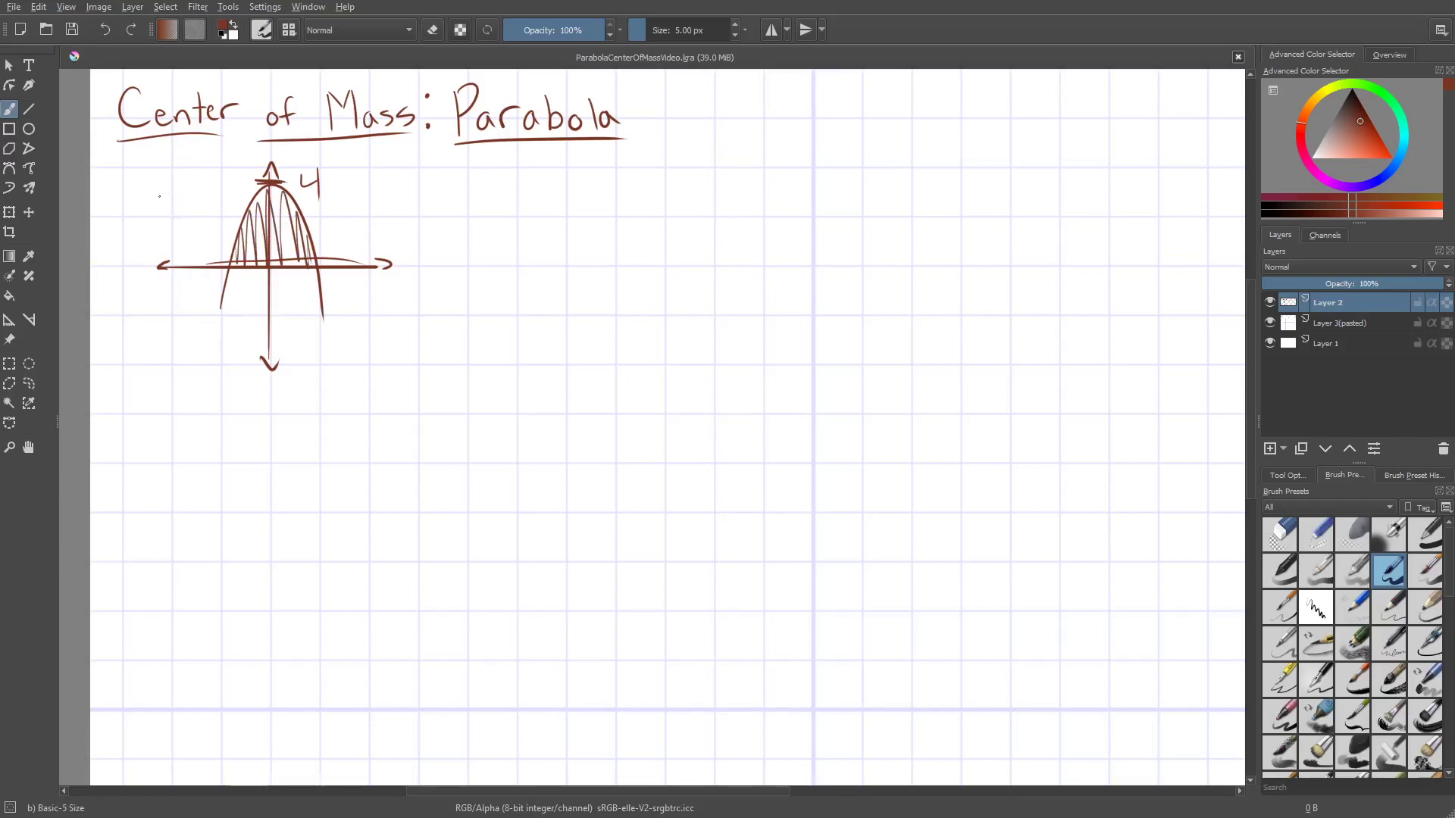
pyautogui.moveTo(159, 197); pyautogui.dragTo(226, 227)
pyautogui.moveTo(119, 173); pyautogui.dragTo(120, 181)
# Extend the label to 'D: m' and start the note '* Constant mass' beside the sketch.
pyautogui.click(145, 160)
pyautogui.moveTo(163, 182); pyautogui.dragTo(185, 174)
pyautogui.moveTo(466, 194); pyautogui.dragTo(474, 182)
pyautogui.moveTo(514, 175)
pyautogui.mouseDown()
pyautogui.moveTo(516, 211)
pyautogui.moveTo(551, 212)
pyautogui.mouseUp()
pyautogui.moveTo(567, 179)
pyautogui.mouseDown()
pyautogui.moveTo(570, 213)
pyautogui.moveTo(576, 194)
pyautogui.mouseUp()
pyautogui.moveTo(588, 200)
pyautogui.mouseDown()
pyautogui.moveTo(579, 211)
pyautogui.moveTo(624, 216)
pyautogui.mouseUp()
pyautogui.moveTo(616, 199); pyautogui.dragTo(697, 214)
pyautogui.moveTo(709, 198)
pyautogui.mouseDown()
pyautogui.moveTo(700, 213)
pyautogui.moveTo(713, 217)
pyautogui.mouseUp()
# Finish the note with 'density: σ' on the next line.
pyautogui.moveTo(502, 247); pyautogui.dragTo(487, 262)
pyautogui.moveTo(499, 224)
pyautogui.mouseDown()
pyautogui.moveTo(504, 260)
pyautogui.moveTo(518, 248)
pyautogui.moveTo(559, 261)
pyautogui.mouseUp()
pyautogui.moveTo(569, 229); pyautogui.dragTo(572, 264)
pyautogui.moveTo(562, 249); pyautogui.dragTo(597, 253)
pyautogui.moveTo(601, 251); pyautogui.dragTo(585, 294)
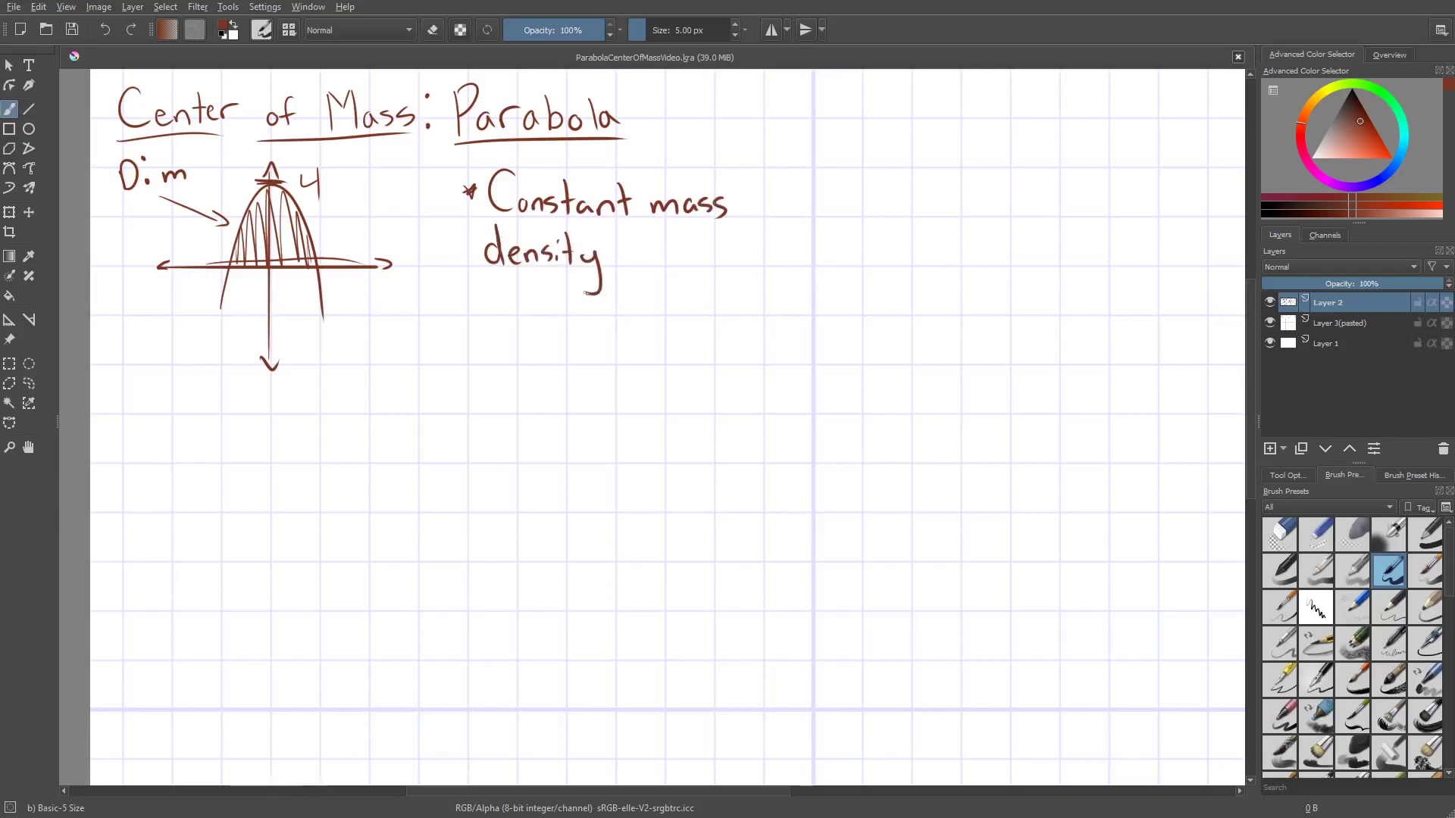
pyautogui.click(612, 265)
pyautogui.moveTo(648, 244); pyautogui.dragTo(673, 243)
# Write the equation m/A = dm/dA = σ below the note.
pyautogui.moveTo(447, 301); pyautogui.dragTo(510, 317)
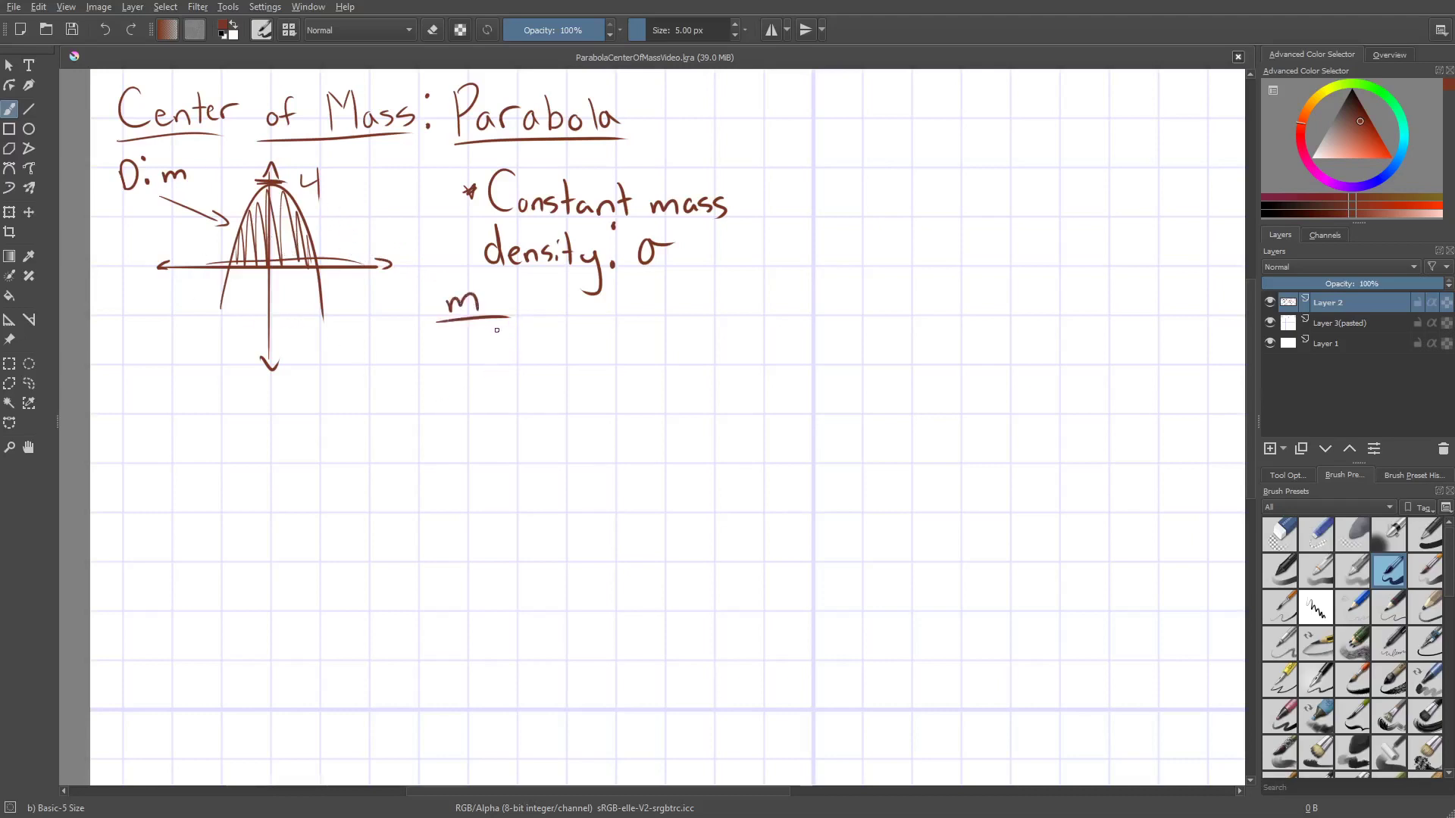
pyautogui.moveTo(459, 362)
pyautogui.mouseDown()
pyautogui.moveTo(469, 331)
pyautogui.moveTo(481, 361)
pyautogui.moveTo(477, 347)
pyautogui.moveTo(539, 325)
pyautogui.mouseUp()
pyautogui.moveTo(528, 334); pyautogui.dragTo(541, 332)
pyautogui.moveTo(579, 301)
pyautogui.mouseDown()
pyautogui.moveTo(575, 315)
pyautogui.moveTo(590, 302)
pyautogui.moveTo(632, 321)
pyautogui.mouseUp()
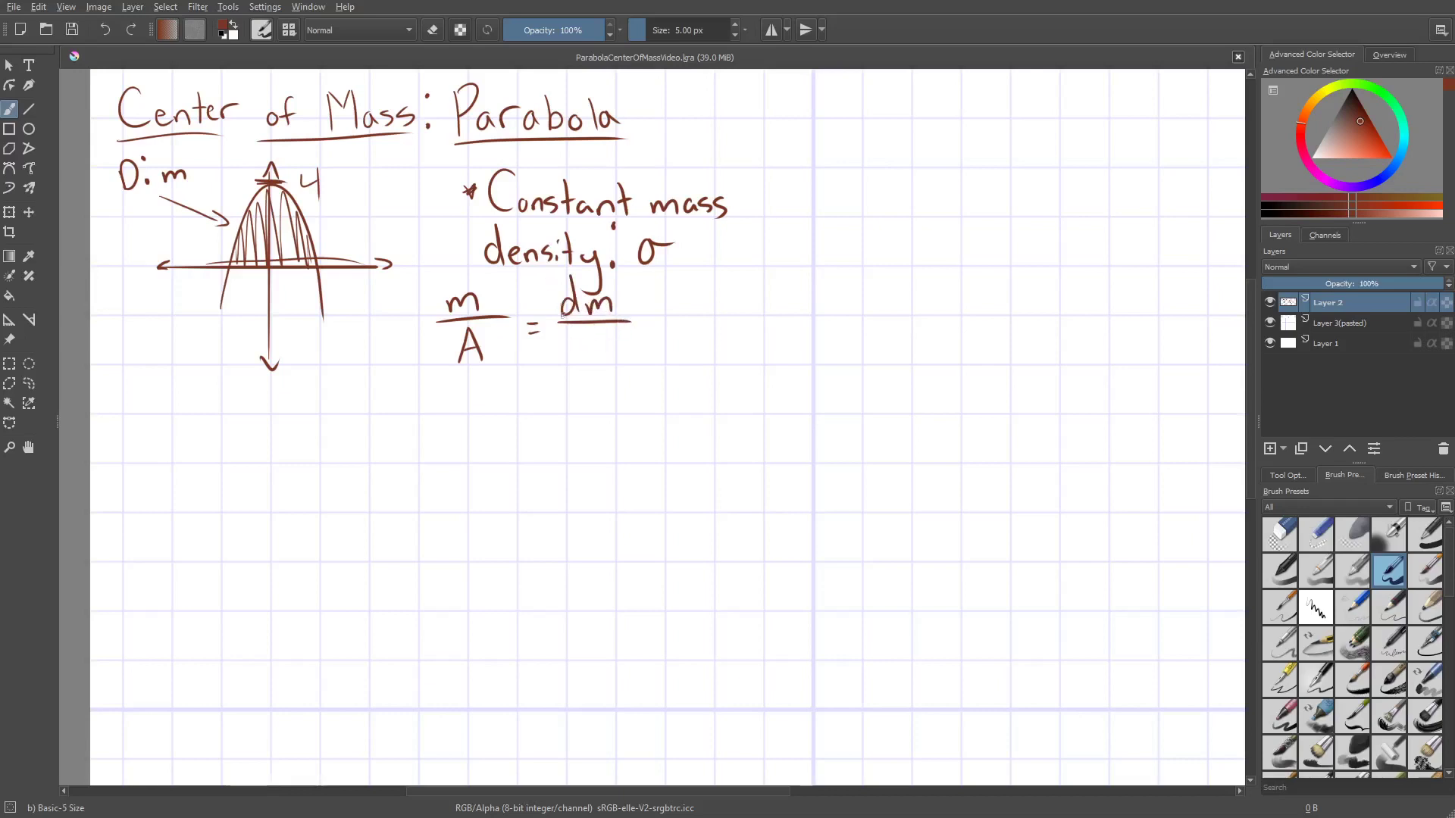
pyautogui.moveTo(574, 350); pyautogui.dragTo(580, 362)
pyautogui.moveTo(580, 335)
pyautogui.mouseDown()
pyautogui.moveTo(580, 363)
pyautogui.moveTo(597, 331)
pyautogui.moveTo(608, 362)
pyautogui.mouseUp()
pyautogui.moveTo(590, 350); pyautogui.dragTo(656, 328)
pyautogui.moveTo(646, 336); pyautogui.dragTo(712, 320)
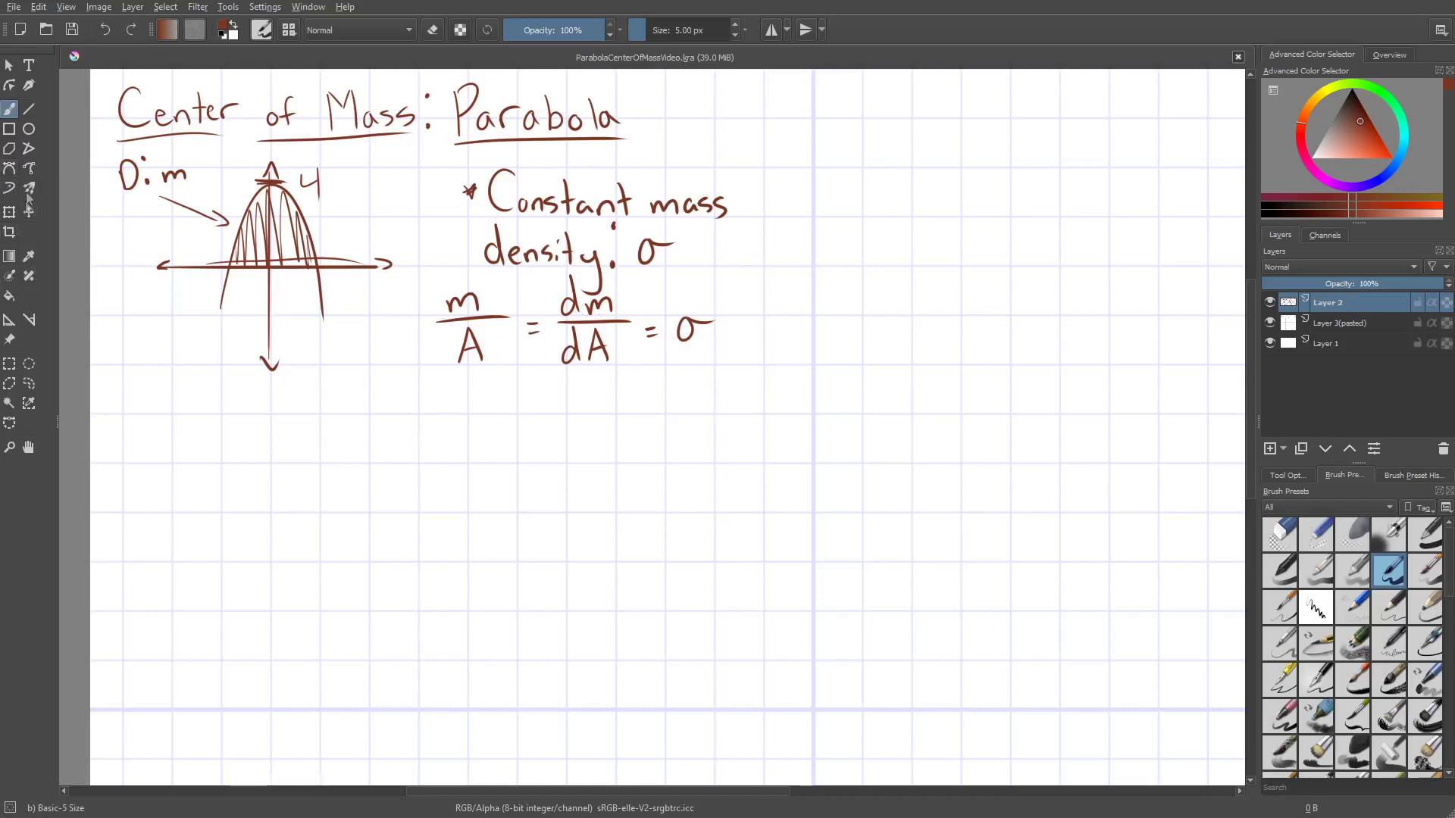
pyautogui.click(9, 129)
# Draw a rectangle around the m/A = dm/dA = σ equation and retrace the x-axis near the origin.
pyautogui.moveTo(422, 270); pyautogui.dragTo(735, 366)
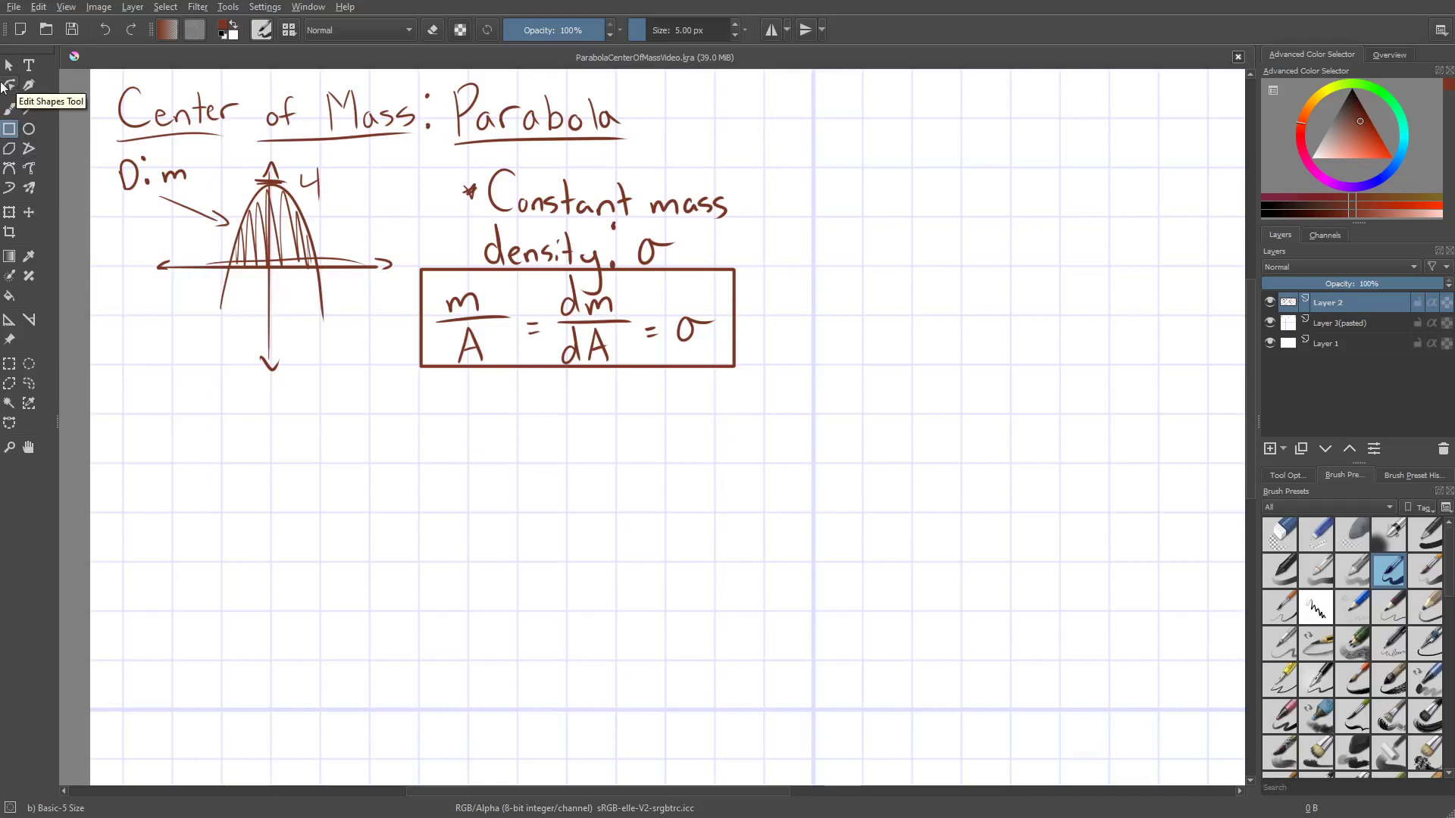
pyautogui.click(9, 108)
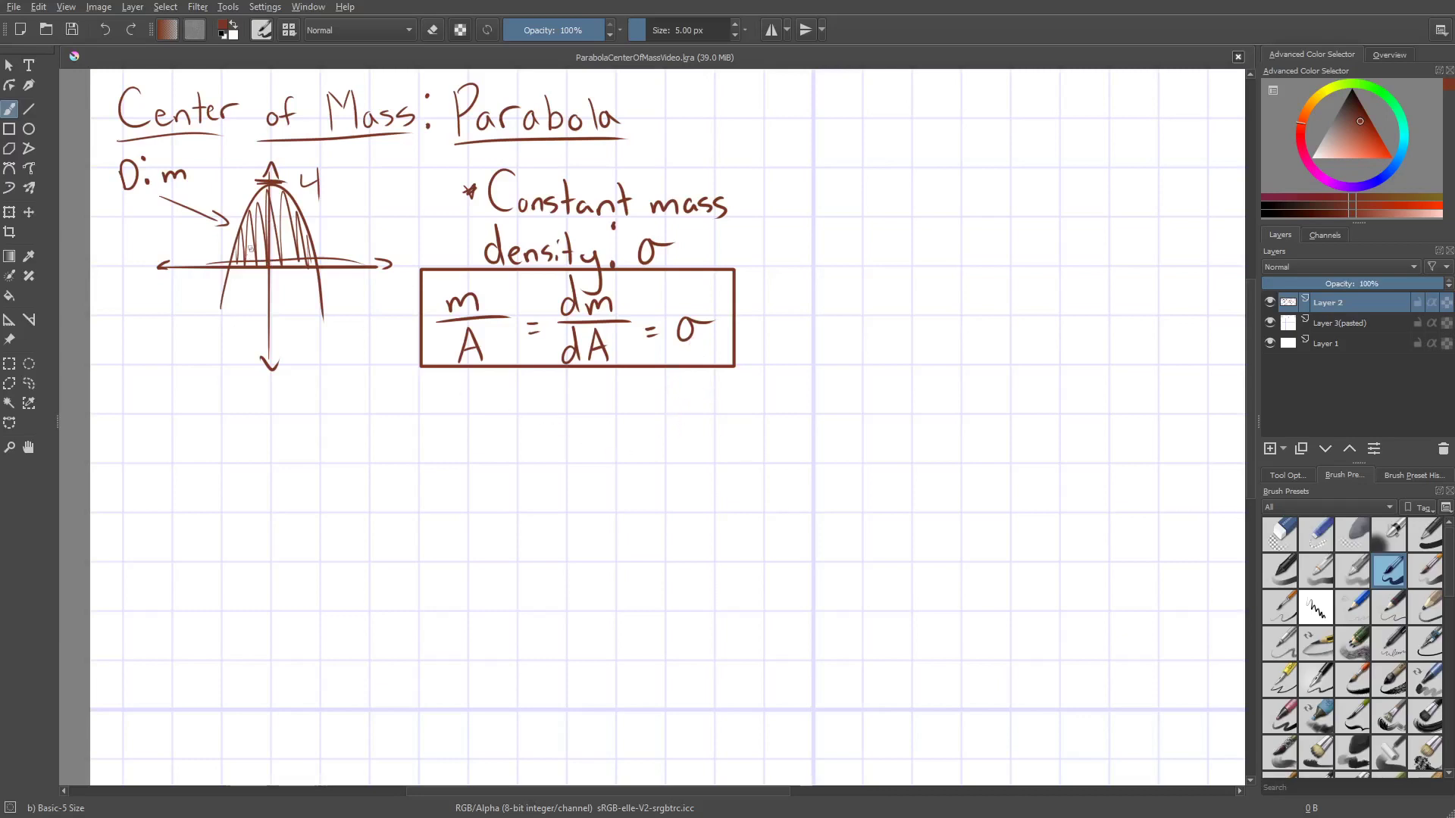
pyautogui.moveTo(270, 266); pyautogui.dragTo(307, 265)
# Point an arrow labelled x=0 at the origin and begin writing R below the diagram.
pyautogui.moveTo(281, 282)
pyautogui.mouseDown()
pyautogui.moveTo(299, 327)
pyautogui.moveTo(288, 286)
pyautogui.mouseUp()
pyautogui.moveTo(312, 332)
pyautogui.mouseDown()
pyautogui.moveTo(312, 344)
pyautogui.moveTo(342, 334)
pyautogui.mouseUp()
pyautogui.moveTo(162, 416); pyautogui.dragTo(166, 457)
pyautogui.moveTo(165, 413)
pyautogui.mouseDown()
pyautogui.moveTo(168, 457)
pyautogui.moveTo(173, 430)
pyautogui.moveTo(195, 446)
pyautogui.moveTo(241, 441)
pyautogui.mouseUp()
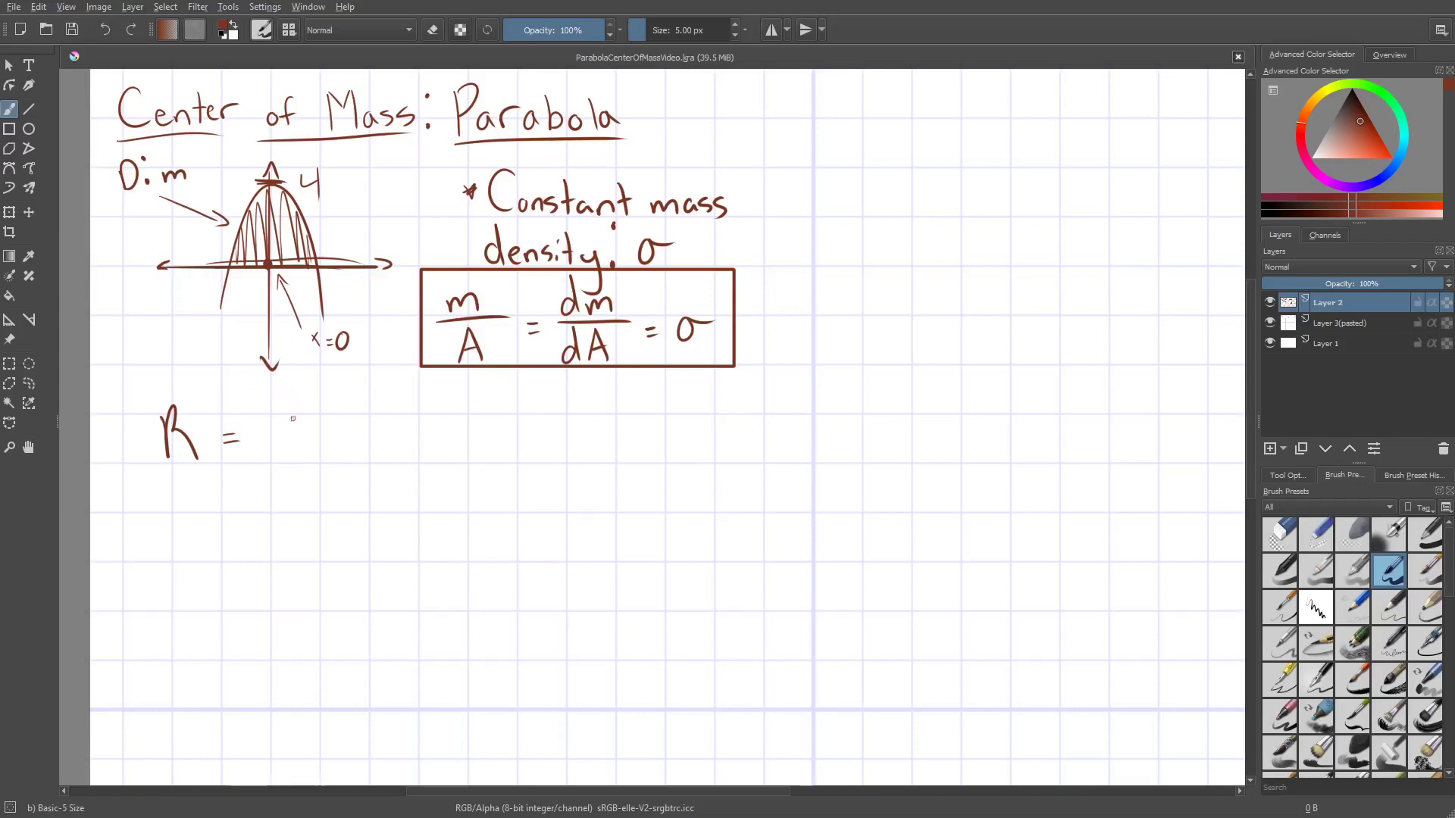
# Write R = ∫ y dm, replacing a mistaken x integrand.
pyautogui.moveTo(285, 406); pyautogui.dragTo(274, 472)
pyautogui.moveTo(304, 433); pyautogui.dragTo(317, 456)
pyautogui.moveTo(318, 433)
pyautogui.mouseDown()
pyautogui.moveTo(303, 456)
pyautogui.moveTo(344, 457)
pyautogui.moveTo(360, 438)
pyautogui.moveTo(375, 455)
pyautogui.mouseUp()
pyautogui.hotkey('ctrl', 'z')
pyautogui.hotkey('ctrl', 'z')
pyautogui.hotkey('ctrl', 'z')
pyautogui.hotkey('ctrl', 'z')
pyautogui.hotkey('ctrl', 'z')
pyautogui.moveTo(301, 439); pyautogui.dragTo(312, 459)
pyautogui.moveTo(324, 435)
pyautogui.mouseDown()
pyautogui.moveTo(315, 483)
pyautogui.moveTo(336, 448)
pyautogui.moveTo(347, 455)
pyautogui.mouseUp()
pyautogui.moveTo(349, 418)
pyautogui.mouseDown()
pyautogui.moveTo(350, 457)
pyautogui.moveTo(386, 455)
pyautogui.mouseUp()
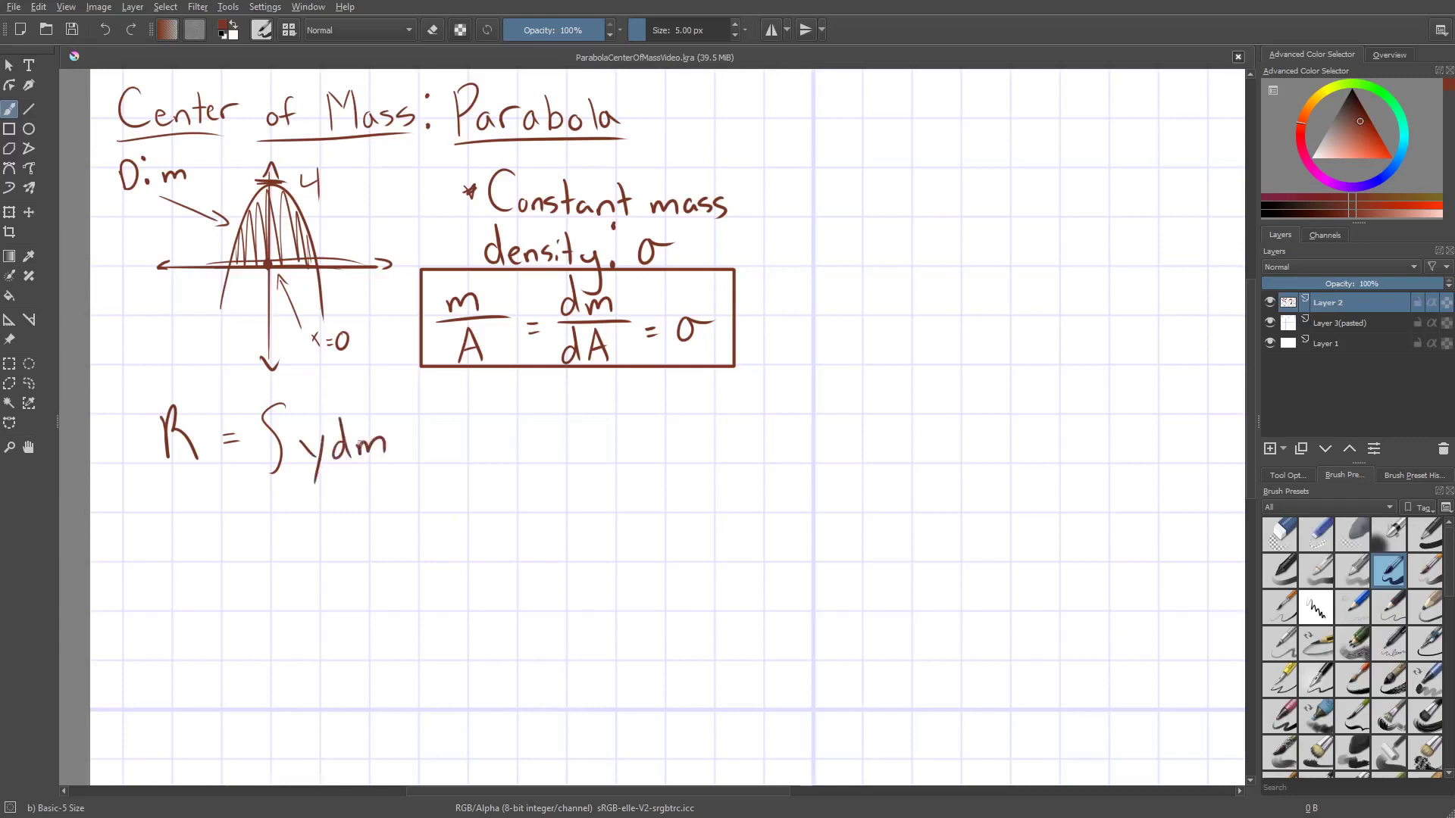
# Draw a fraction bar and write m as the denominator under the integral.
pyautogui.moveTo(262, 471); pyautogui.dragTo(404, 467)
pyautogui.moveTo(321, 506); pyautogui.dragTo(354, 502)
pyautogui.moveTo(373, 407); pyautogui.dragTo(340, 413)
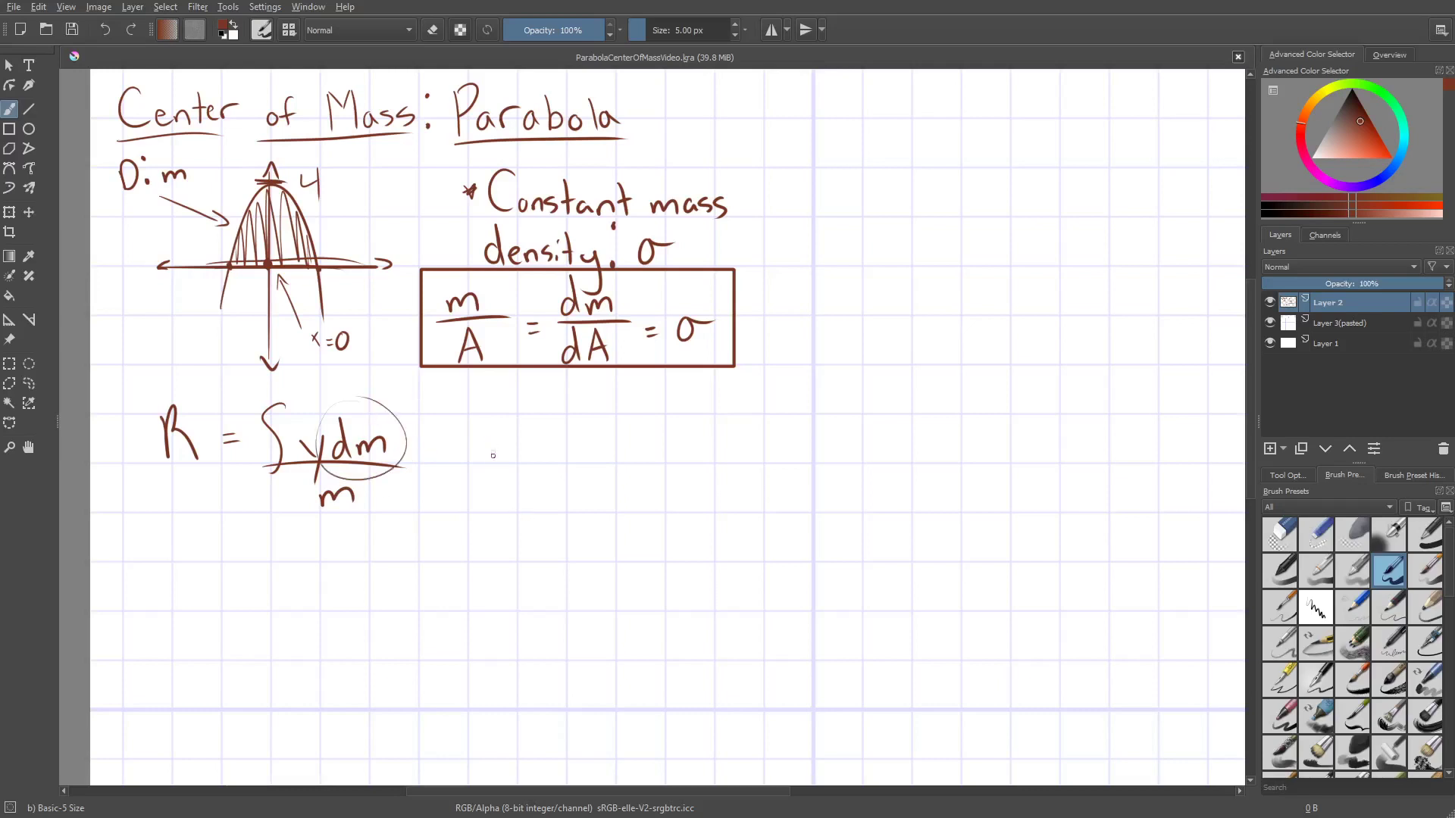
pyautogui.hotkey('ctrl', 'z')
# Touch up the boxed dA and write dm/dA = σ right of the R formula.
pyautogui.moveTo(559, 357); pyautogui.dragTo(575, 356)
pyautogui.moveTo(544, 421)
pyautogui.mouseDown()
pyautogui.moveTo(554, 454)
pyautogui.moveTo(579, 460)
pyautogui.moveTo(546, 495)
pyautogui.moveTo(570, 468)
pyautogui.mouseUp()
pyautogui.press('e')
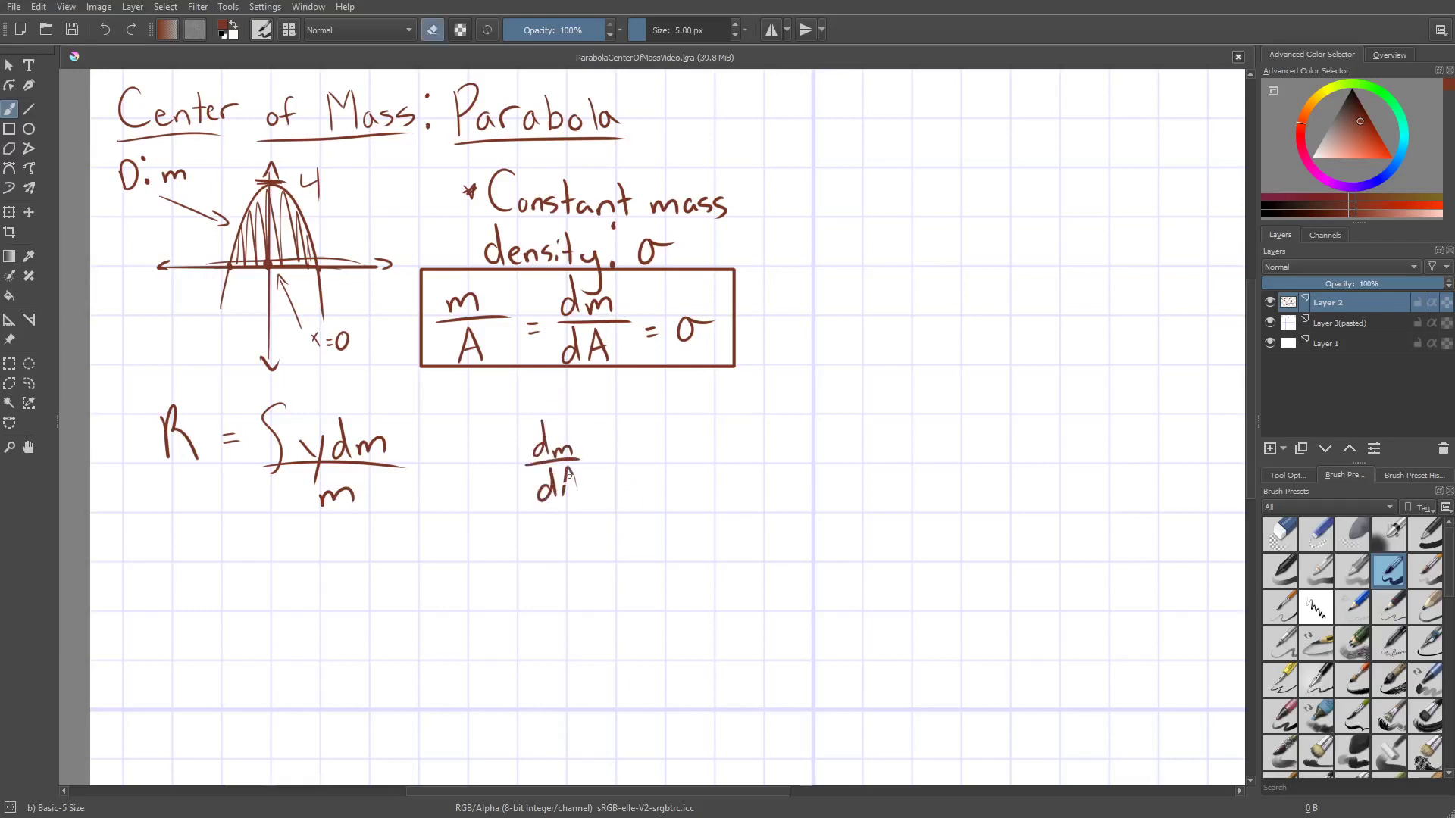
pyautogui.press('e')
pyautogui.moveTo(572, 468)
pyautogui.mouseDown()
pyautogui.moveTo(583, 494)
pyautogui.moveTo(604, 466)
pyautogui.mouseUp()
pyautogui.moveTo(596, 474); pyautogui.dragTo(649, 439)
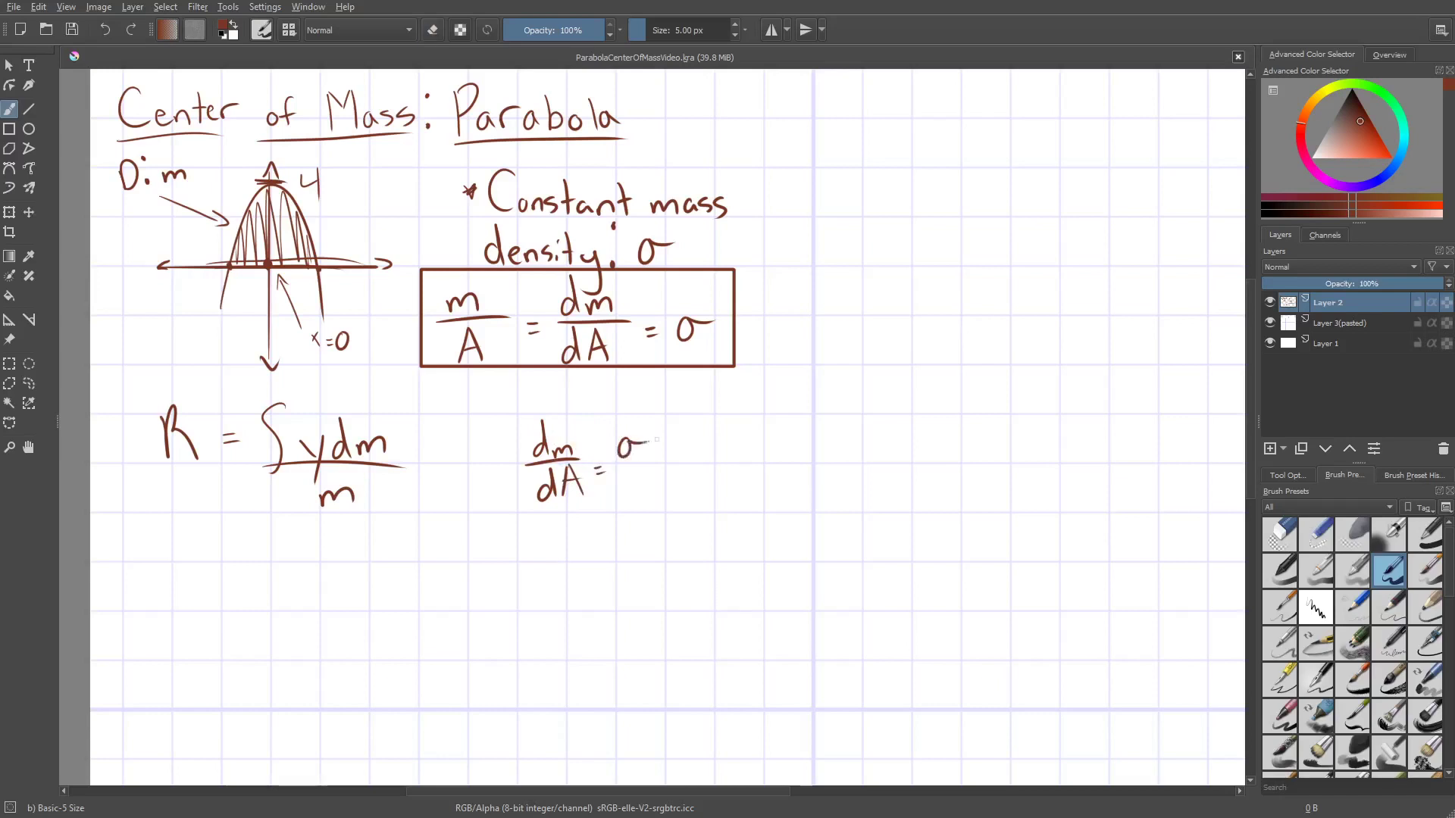
# Add ∴ σ dA = dm after it, then pan down to blank space.
pyautogui.click(673, 453)
pyautogui.click(668, 474)
pyautogui.click(676, 476)
pyautogui.moveTo(711, 447)
pyautogui.mouseDown()
pyautogui.moveTo(743, 462)
pyautogui.moveTo(755, 428)
pyautogui.moveTo(764, 461)
pyautogui.mouseUp()
pyautogui.moveTo(749, 450); pyautogui.dragTo(778, 445)
pyautogui.moveTo(771, 454); pyautogui.dragTo(817, 458)
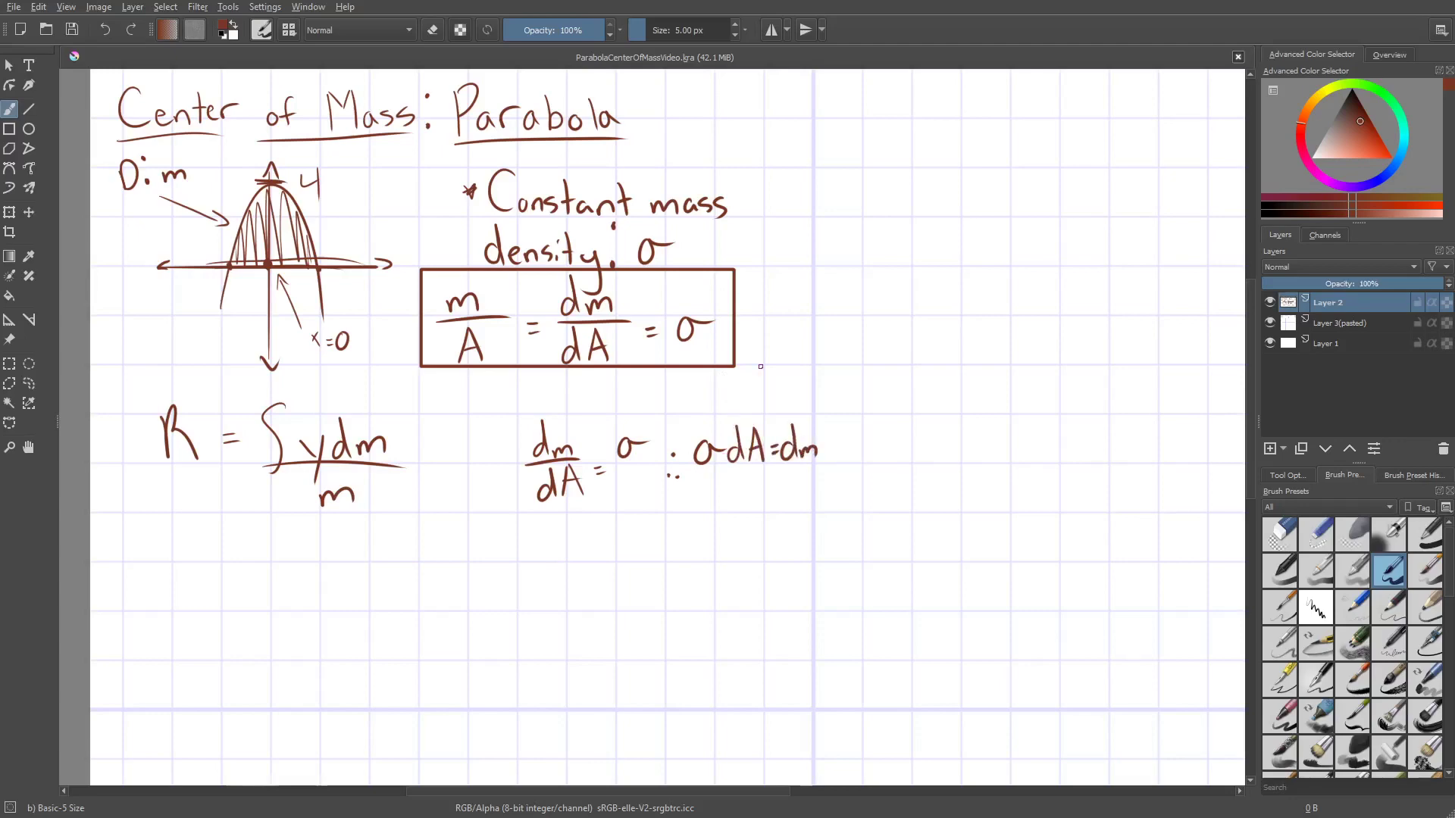
pyautogui.moveTo(756, 363); pyautogui.dragTo(756, 227)
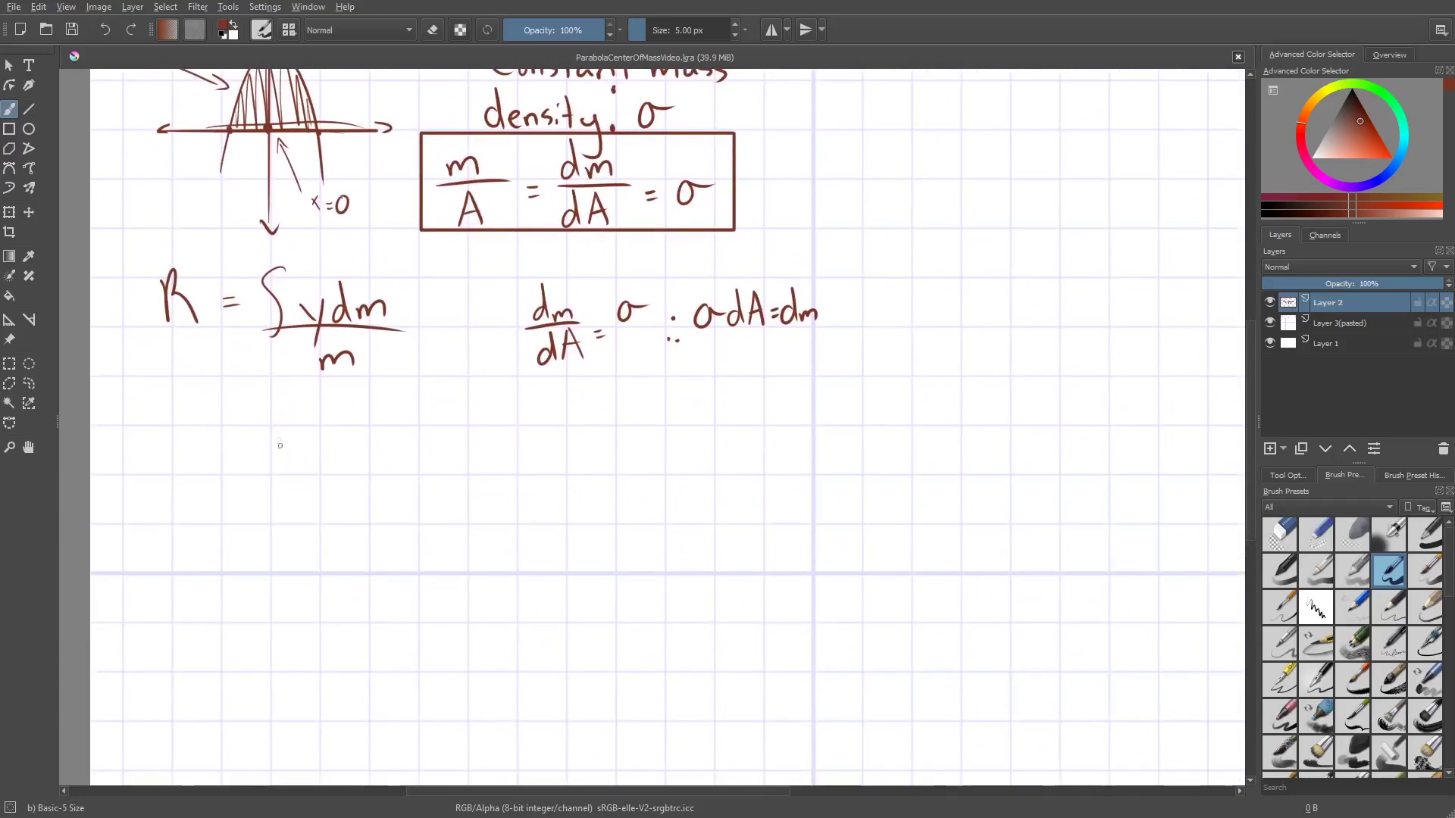
# Write a double integral sign with lower limit 0 below the R formula.
pyautogui.moveTo(272, 418); pyautogui.dragTo(258, 479)
pyautogui.moveTo(286, 418); pyautogui.dragTo(282, 478)
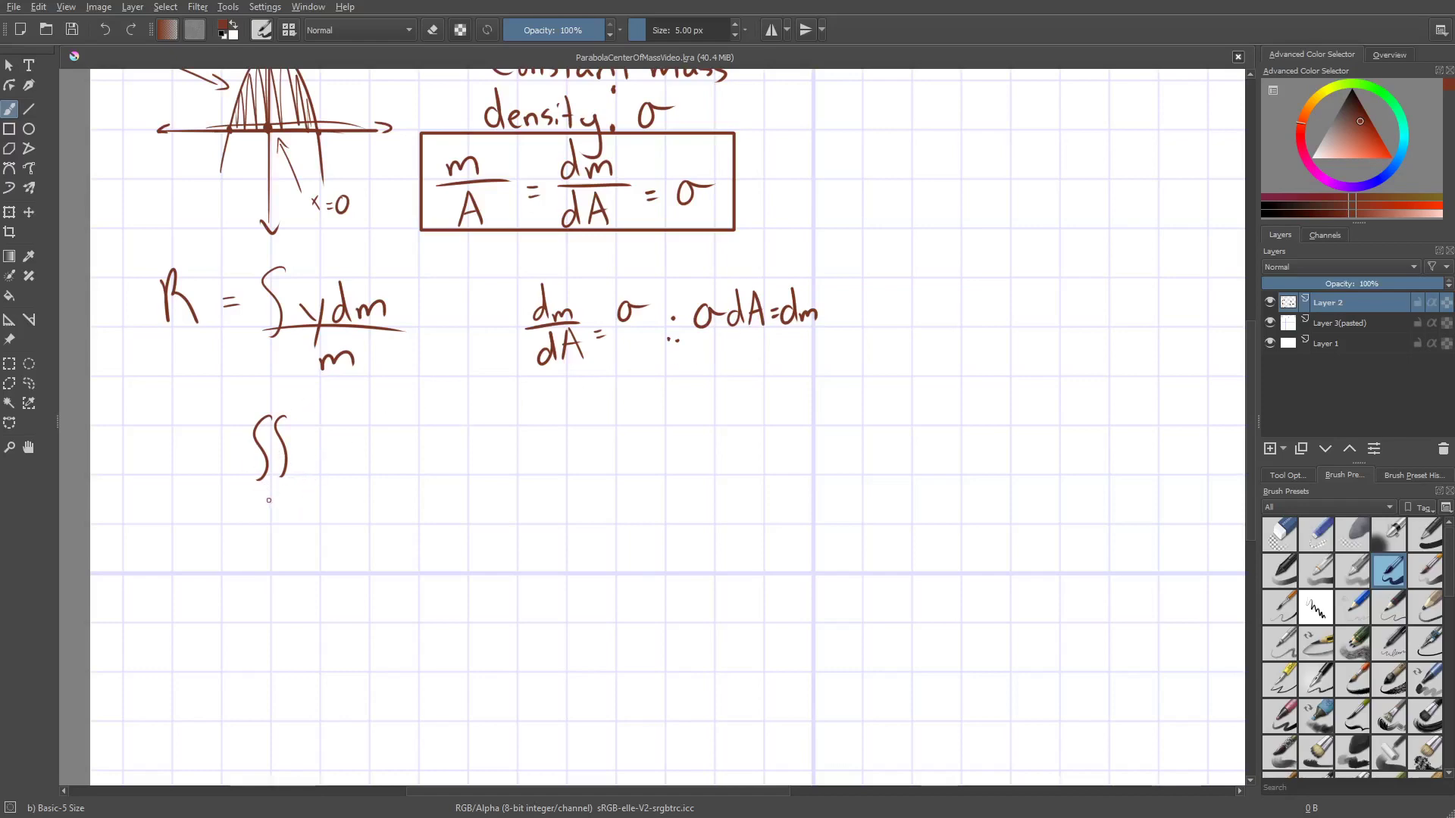
pyautogui.moveTo(271, 489); pyautogui.dragTo(439, 582)
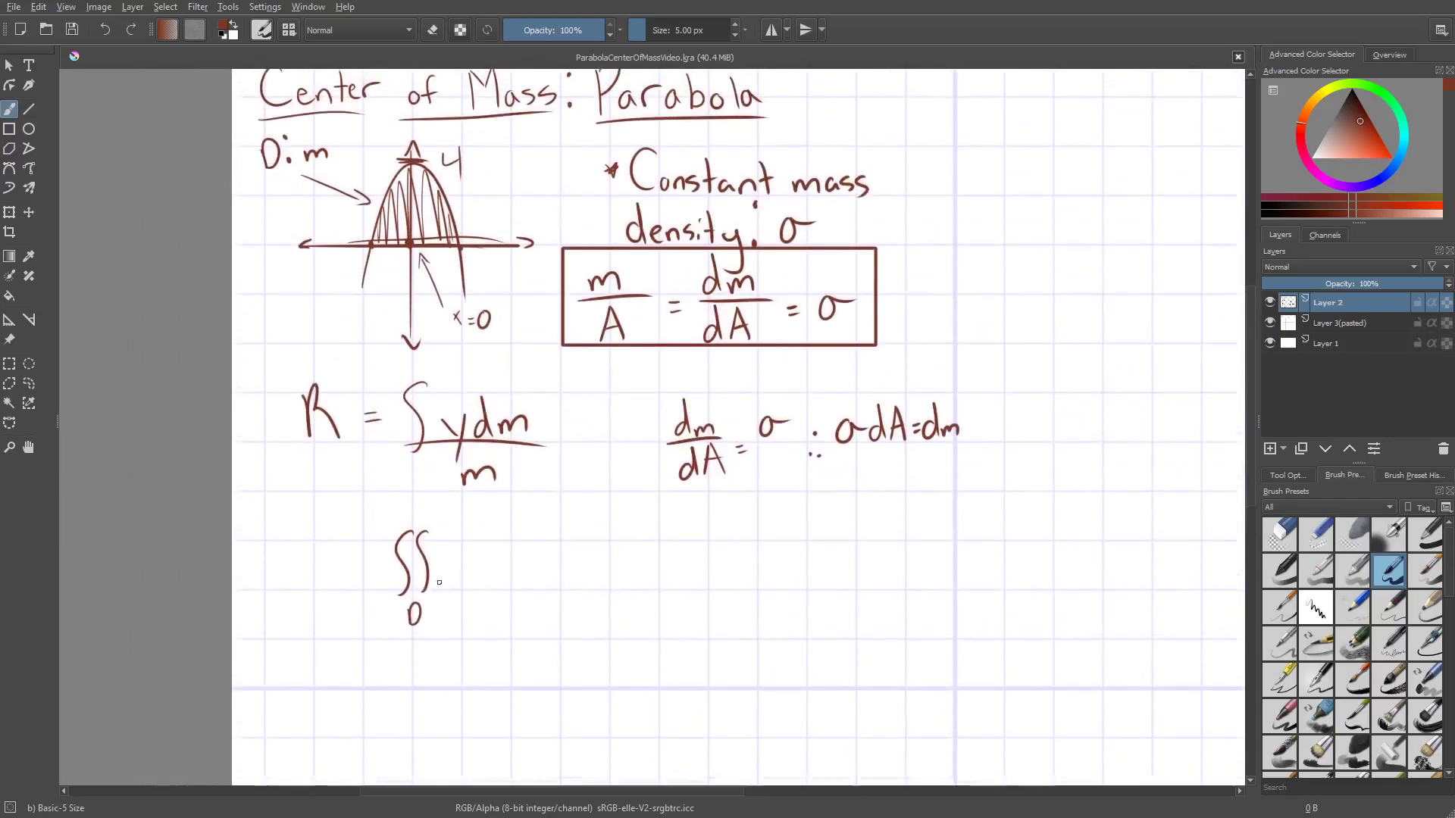
pyautogui.moveTo(272, 143); pyautogui.dragTo(276, 146)
pyautogui.hotkey('ctrl', 'z')
pyautogui.moveTo(560, 610); pyautogui.dragTo(416, 425)
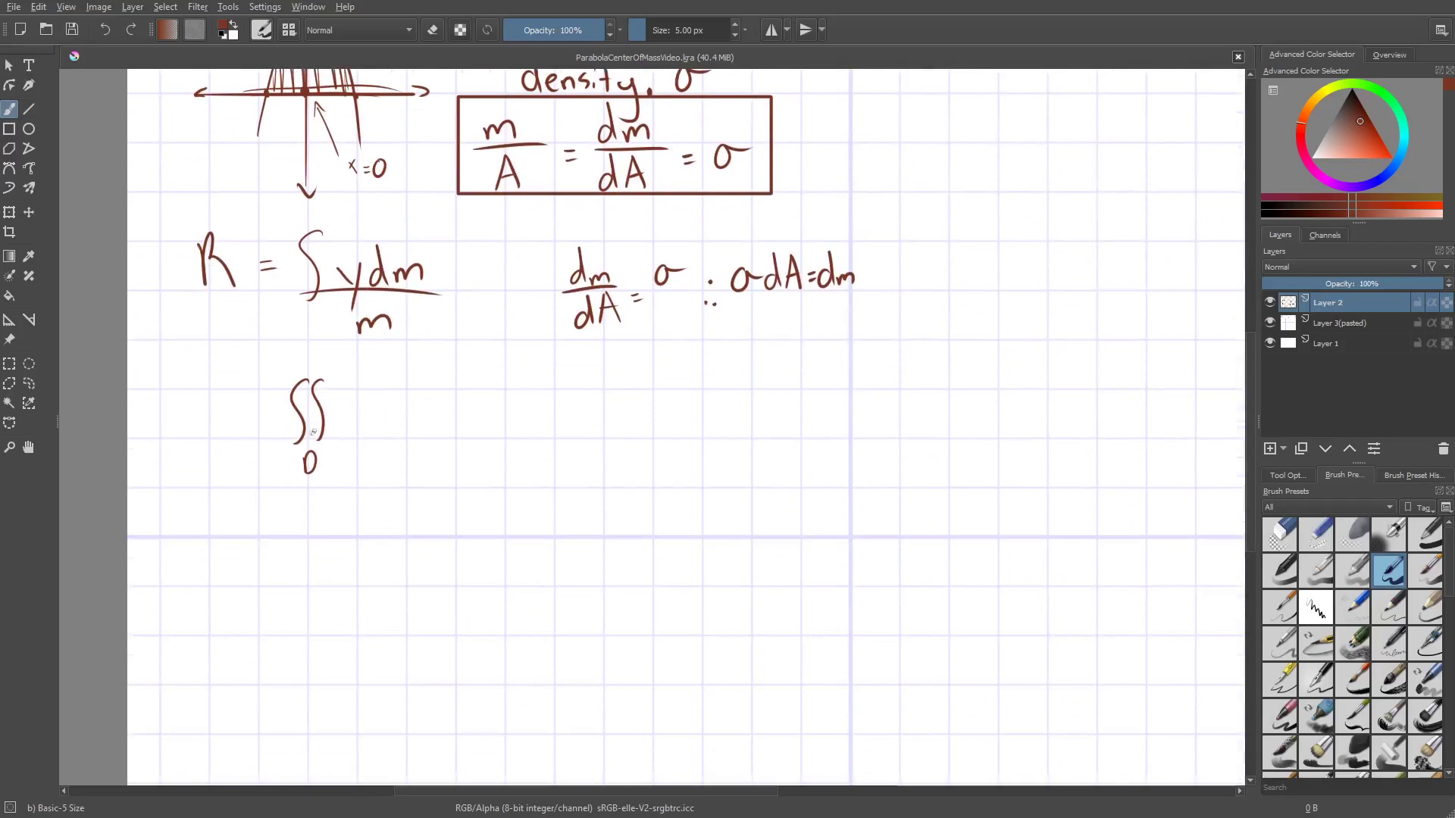
# Write the integrand yσ dA and divide the double integral by m.
pyautogui.moveTo(342, 422)
pyautogui.mouseDown()
pyautogui.moveTo(356, 454)
pyautogui.moveTo(389, 421)
pyautogui.moveTo(423, 434)
pyautogui.mouseUp()
pyautogui.moveTo(429, 397)
pyautogui.mouseDown()
pyautogui.moveTo(416, 433)
pyautogui.moveTo(446, 400)
pyautogui.moveTo(462, 434)
pyautogui.mouseUp()
pyautogui.moveTo(441, 422); pyautogui.dragTo(455, 420)
pyautogui.moveTo(300, 455)
pyautogui.mouseDown()
pyautogui.moveTo(432, 440)
pyautogui.moveTo(384, 463)
pyautogui.moveTo(409, 479)
pyautogui.mouseUp()
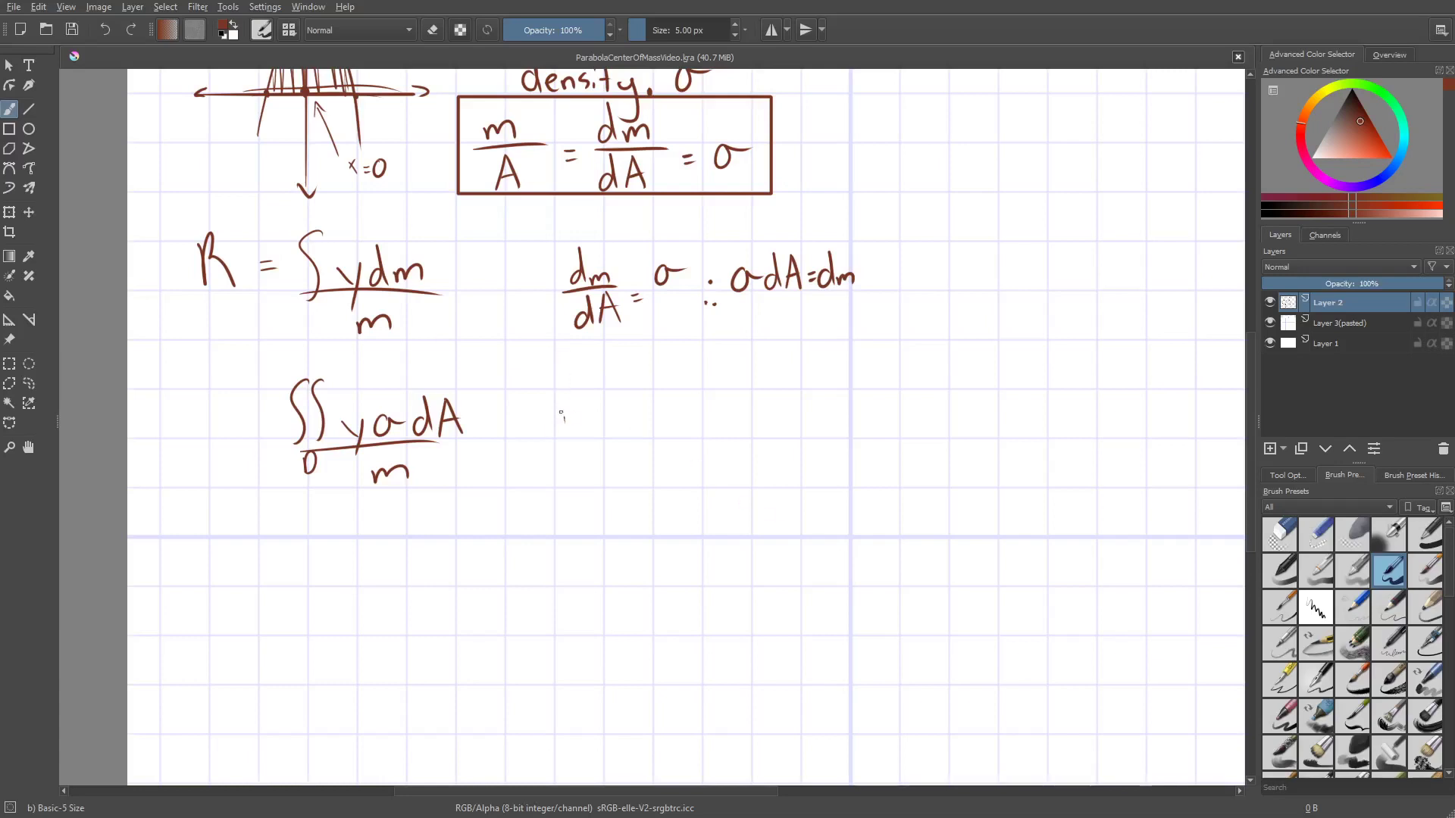
# Handwrite σ = m/A beside the double integral.
pyautogui.moveTo(563, 415)
pyautogui.mouseDown()
pyautogui.moveTo(659, 415)
pyautogui.moveTo(670, 435)
pyautogui.mouseUp()
pyautogui.moveTo(629, 447); pyautogui.dragTo(690, 444)
pyautogui.moveTo(649, 479)
pyautogui.mouseDown()
pyautogui.moveTo(657, 453)
pyautogui.moveTo(675, 480)
pyautogui.mouseUp()
pyautogui.moveTo(653, 469); pyautogui.dragTo(666, 469)
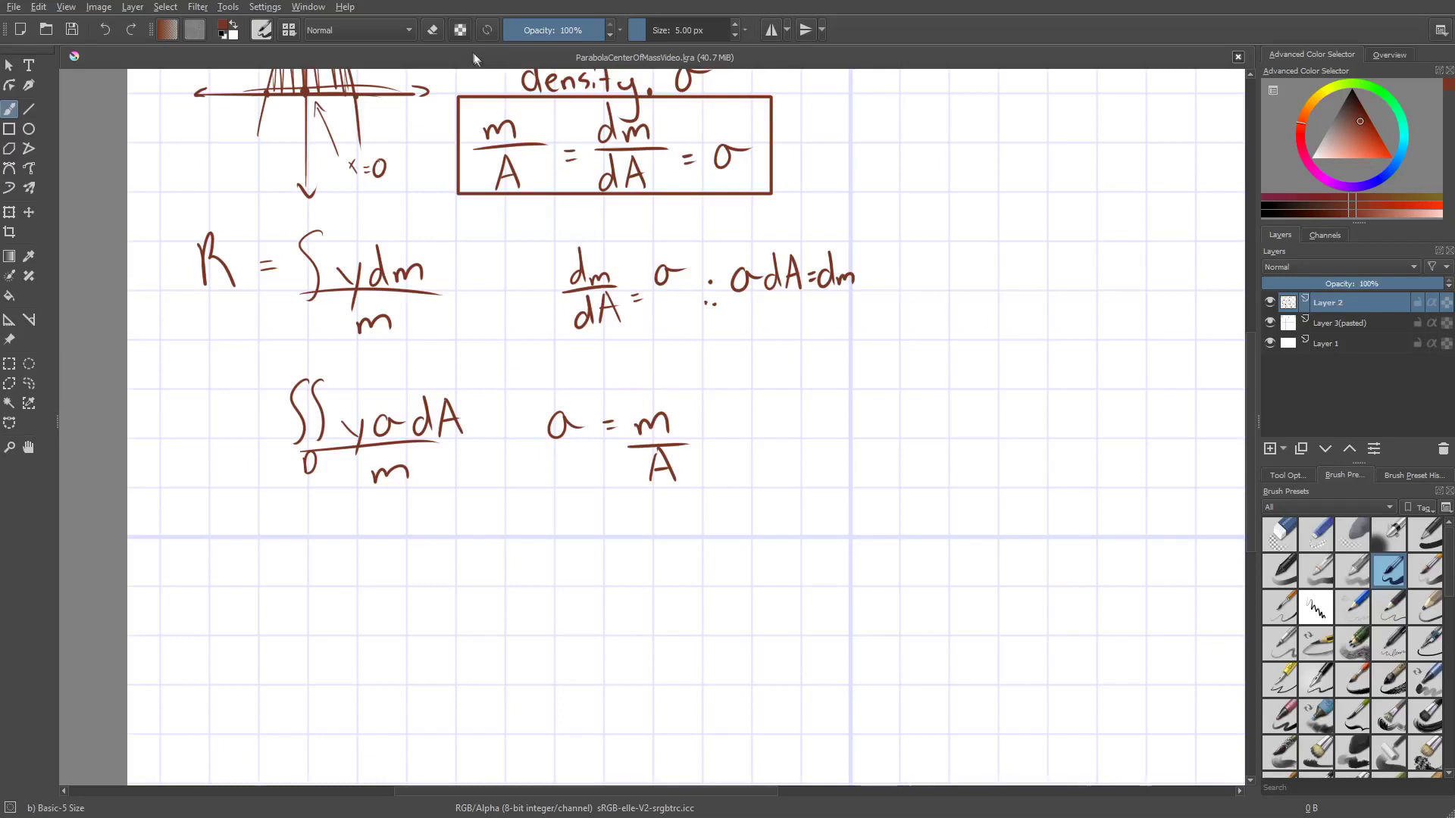
pyautogui.press('e')
# Erase the σ inside the integral and set the brush size to 5 px.
pyautogui.moveTo(378, 426); pyautogui.dragTo(398, 413)
pyautogui.click(440, 30)
pyautogui.click(700, 28)
pyautogui.write('5')
pyautogui.press('Return')
# Write a small m/A in place of σ and cross out the cancelling m's.
pyautogui.moveTo(370, 397)
pyautogui.mouseDown()
pyautogui.moveTo(395, 384)
pyautogui.moveTo(400, 395)
pyautogui.mouseUp()
pyautogui.moveTo(366, 407); pyautogui.dragTo(407, 403)
pyautogui.moveTo(382, 428); pyautogui.dragTo(398, 429)
pyautogui.moveTo(384, 423); pyautogui.dragTo(411, 374)
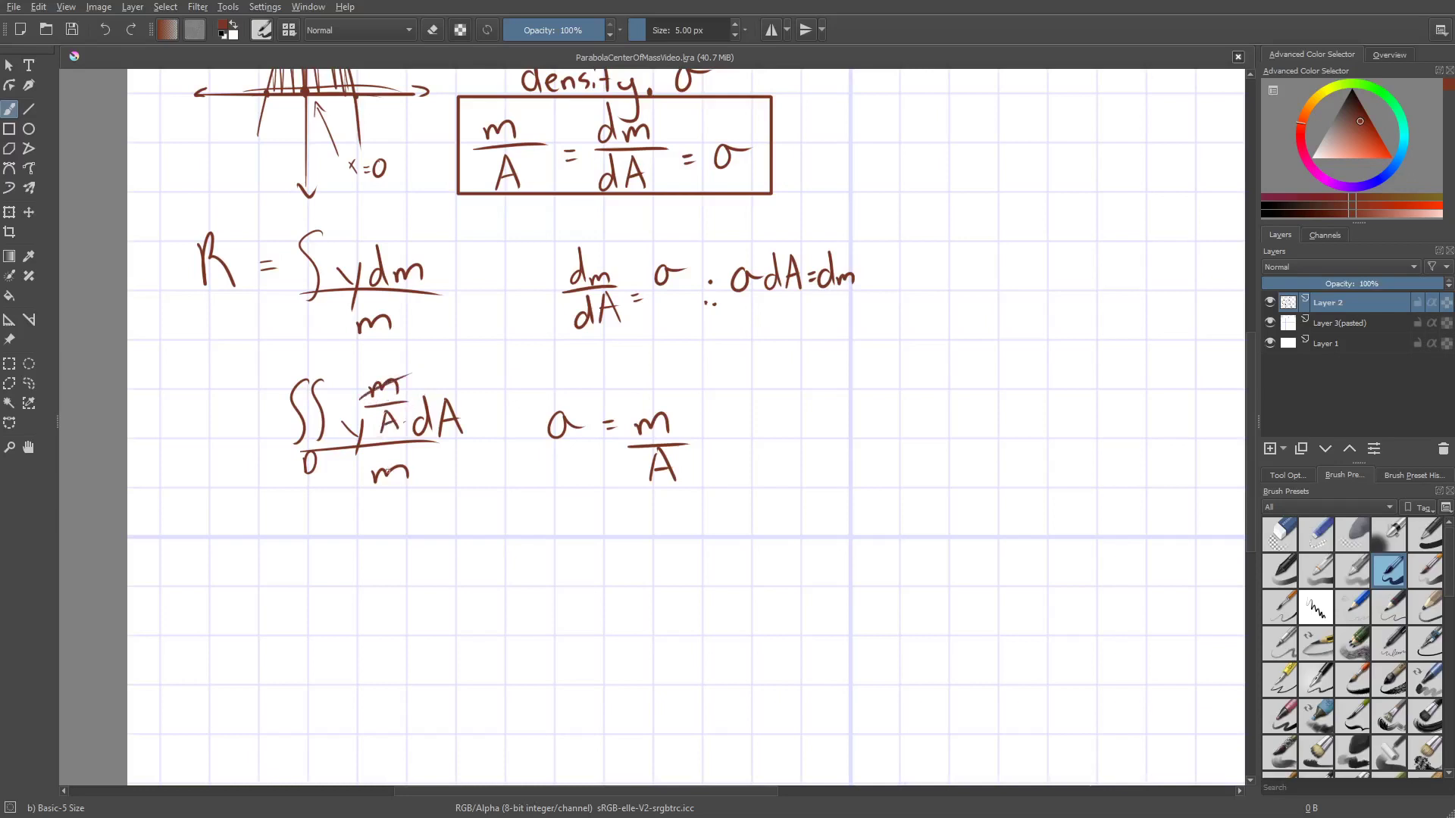
pyautogui.moveTo(365, 483); pyautogui.dragTo(420, 454)
# Draw an arrow toward σ = m/A and write ∬ over D of y/A dA below.
pyautogui.moveTo(477, 441); pyautogui.dragTo(519, 445)
pyautogui.moveTo(292, 522)
pyautogui.mouseDown()
pyautogui.moveTo(279, 585)
pyautogui.moveTo(314, 564)
pyautogui.moveTo(317, 578)
pyautogui.mouseUp()
pyautogui.moveTo(290, 598); pyautogui.dragTo(295, 623)
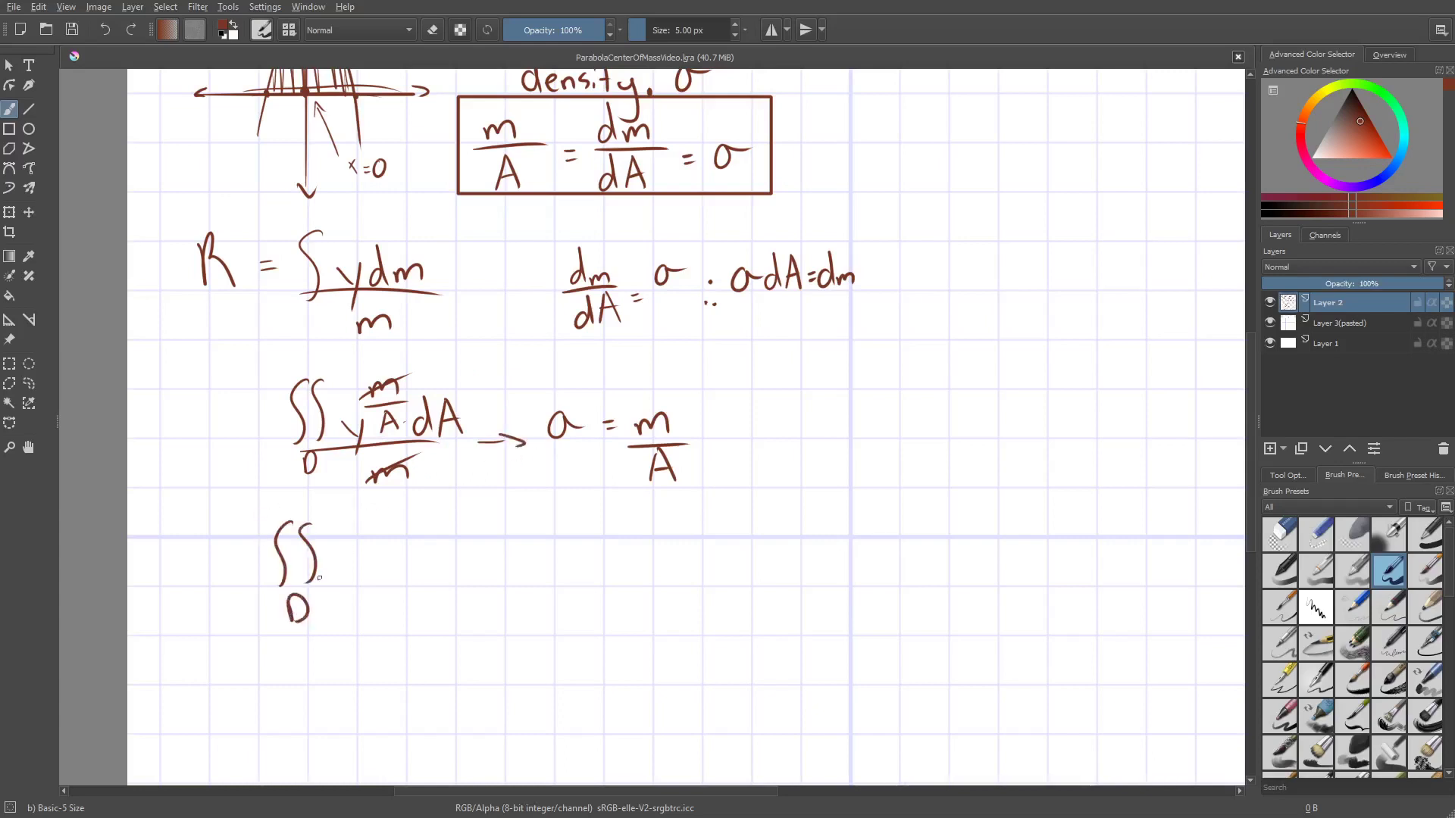
pyautogui.moveTo(335, 542); pyautogui.dragTo(351, 561)
pyautogui.moveTo(364, 535)
pyautogui.mouseDown()
pyautogui.moveTo(350, 587)
pyautogui.moveTo(381, 567)
pyautogui.moveTo(360, 606)
pyautogui.moveTo(409, 573)
pyautogui.mouseUp()
pyautogui.moveTo(437, 541)
pyautogui.mouseDown()
pyautogui.moveTo(426, 577)
pyautogui.moveTo(449, 575)
pyautogui.mouseUp()
pyautogui.moveTo(429, 563); pyautogui.dragTo(447, 560)
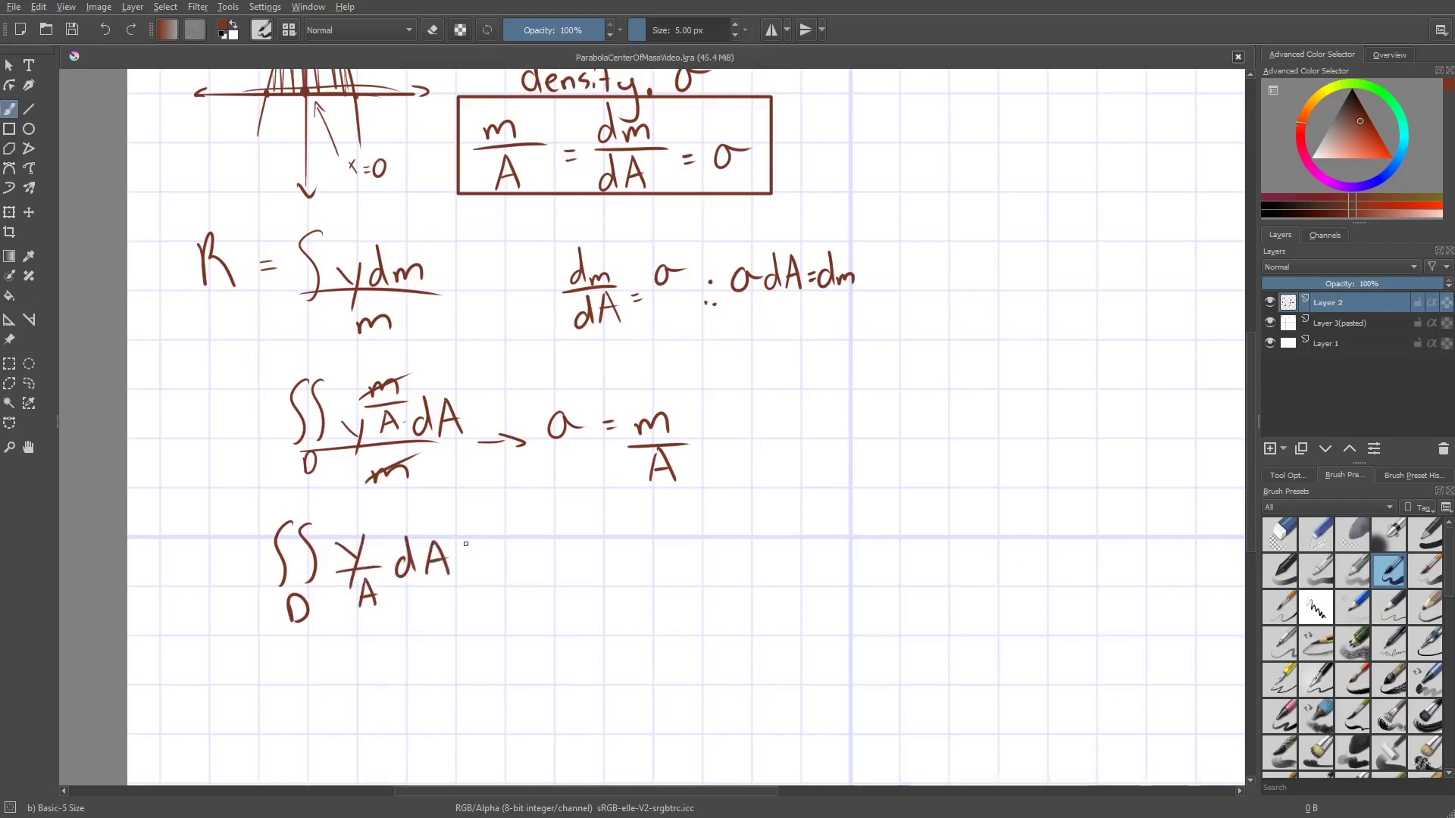
# Pan the canvas to bring the blank upper right of the page into view.
pyautogui.scroll(-4, 461, 512)
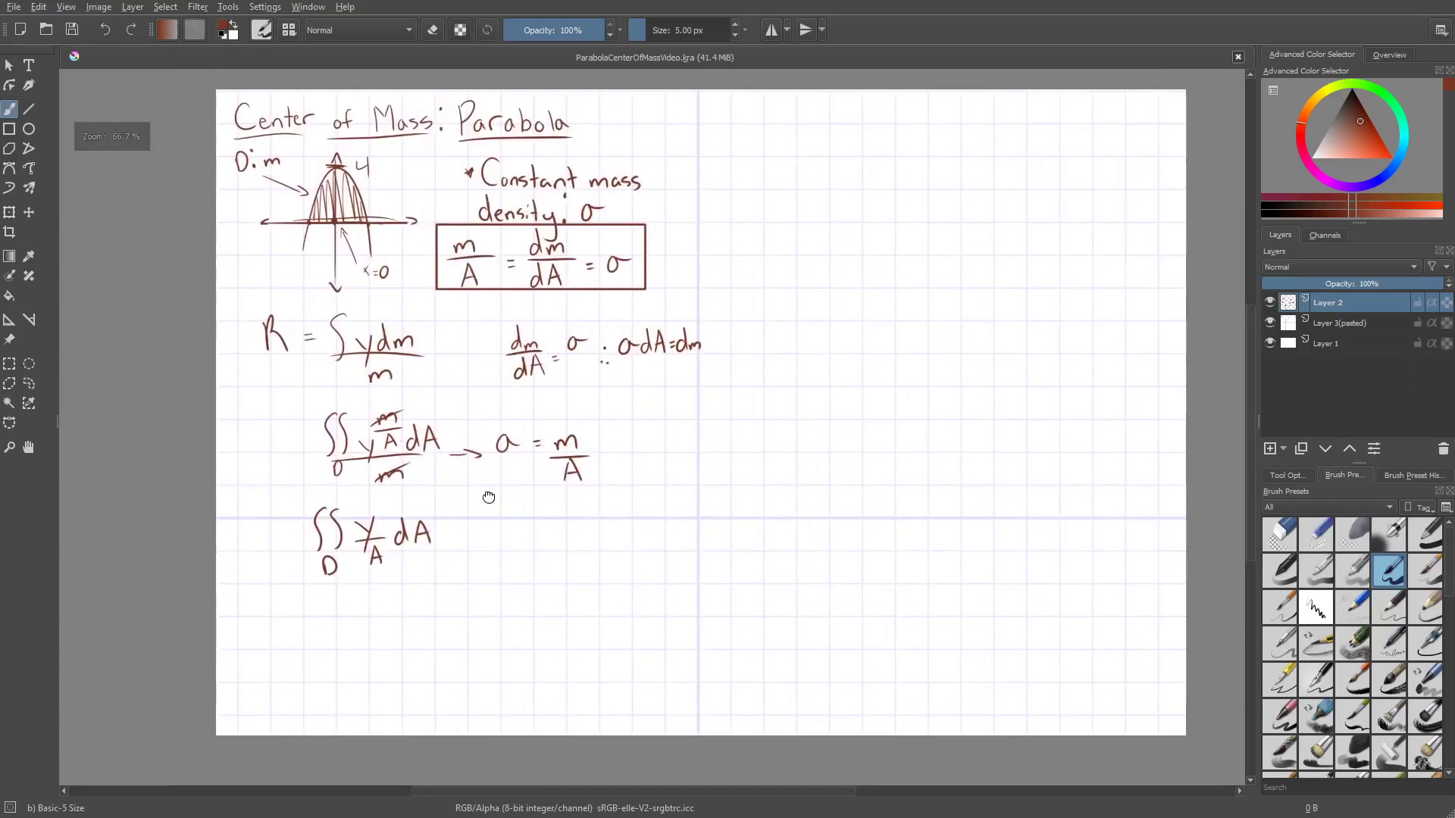
pyautogui.scroll(2, 365, 557)
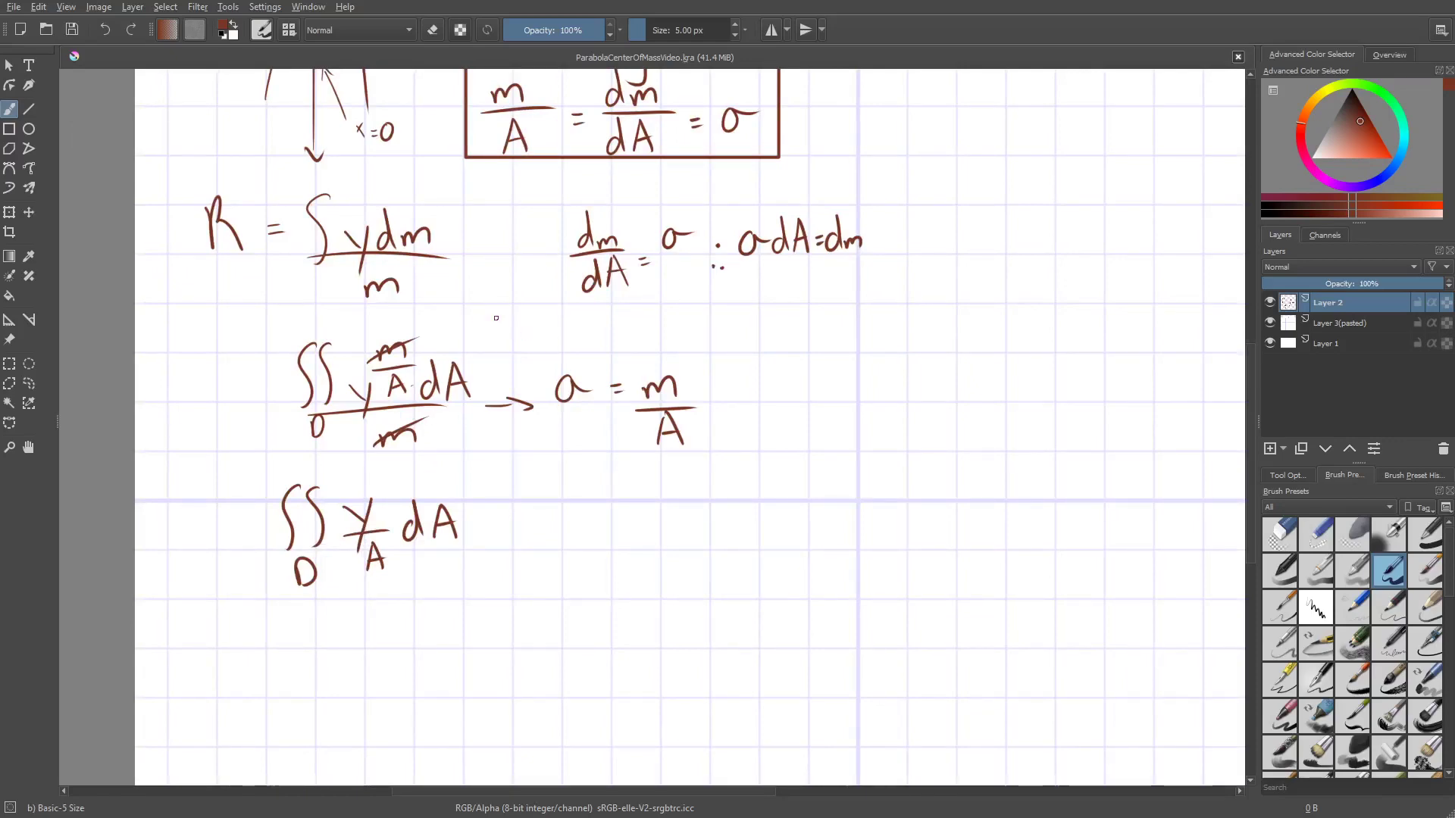
pyautogui.press('space')
pyautogui.moveTo(496, 320)
pyautogui.mouseDown()
pyautogui.moveTo(457, 422)
pyautogui.moveTo(416, 461)
pyautogui.moveTo(371, 489)
pyautogui.moveTo(250, 480)
pyautogui.moveTo(86, 598)
pyautogui.mouseUp()
pyautogui.moveTo(476, 508); pyautogui.dragTo(517, 474)
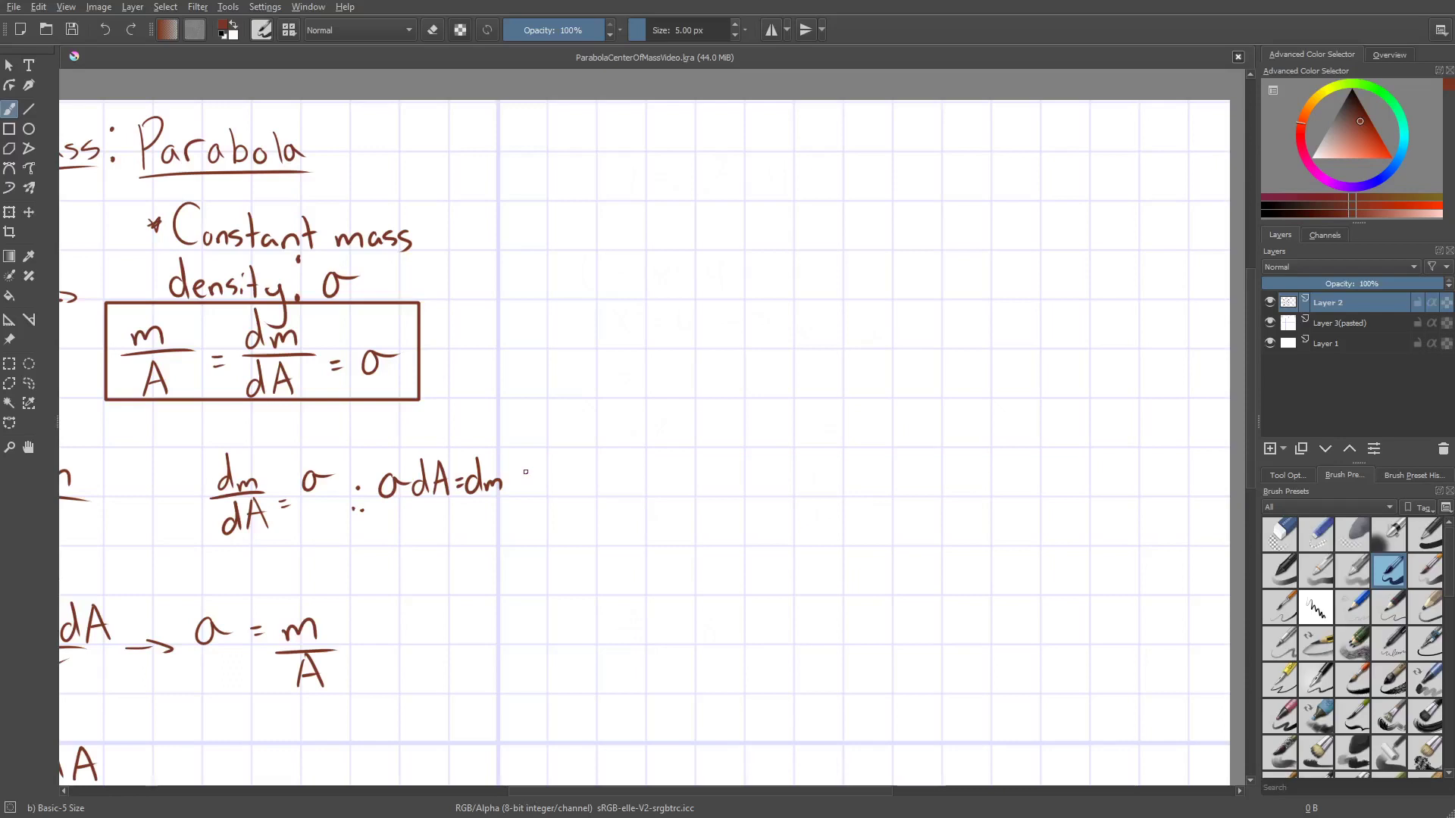
# Write f(x) = -x² + 4 on the right side and begin an integral sign beneath it.
pyautogui.moveTo(575, 197)
pyautogui.mouseDown()
pyautogui.moveTo(562, 246)
pyautogui.moveTo(585, 219)
pyautogui.mouseUp()
pyautogui.moveTo(600, 194); pyautogui.dragTo(601, 247)
pyautogui.moveTo(606, 220)
pyautogui.mouseDown()
pyautogui.moveTo(629, 244)
pyautogui.moveTo(607, 243)
pyautogui.moveTo(641, 244)
pyautogui.mouseUp()
pyautogui.moveTo(652, 226)
pyautogui.mouseDown()
pyautogui.moveTo(723, 241)
pyautogui.moveTo(706, 243)
pyautogui.moveTo(744, 222)
pyautogui.moveTo(781, 231)
pyautogui.mouseUp()
pyautogui.moveTo(800, 205)
pyautogui.mouseDown()
pyautogui.moveTo(795, 224)
pyautogui.moveTo(812, 223)
pyautogui.mouseUp()
pyautogui.moveTo(808, 199); pyautogui.dragTo(811, 243)
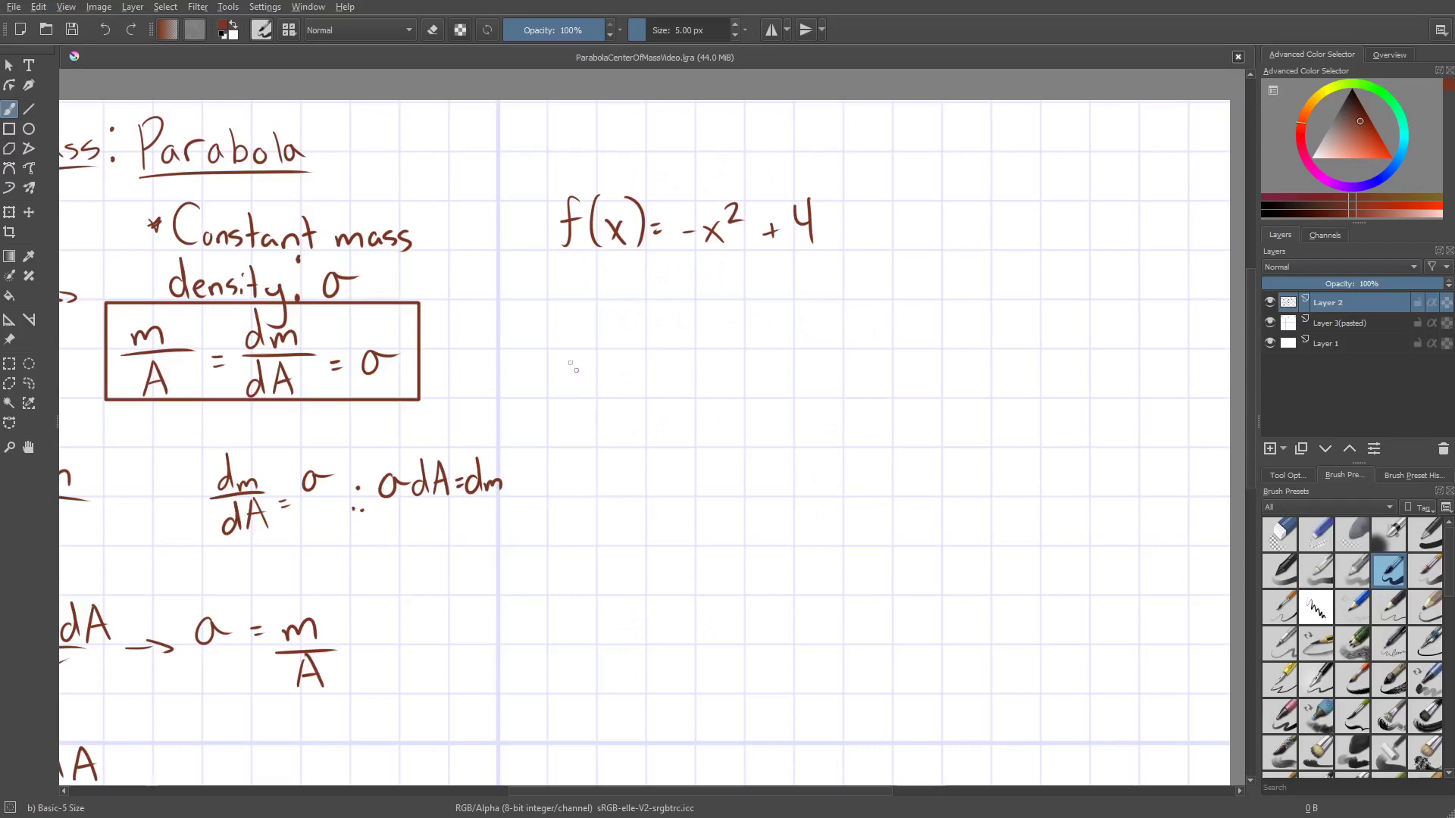
pyautogui.moveTo(591, 290); pyautogui.dragTo(582, 349)
# Mark the parabola's x-axis crossings at ±2 on the sketch.
pyautogui.moveTo(461, 300); pyautogui.dragTo(852, 217)
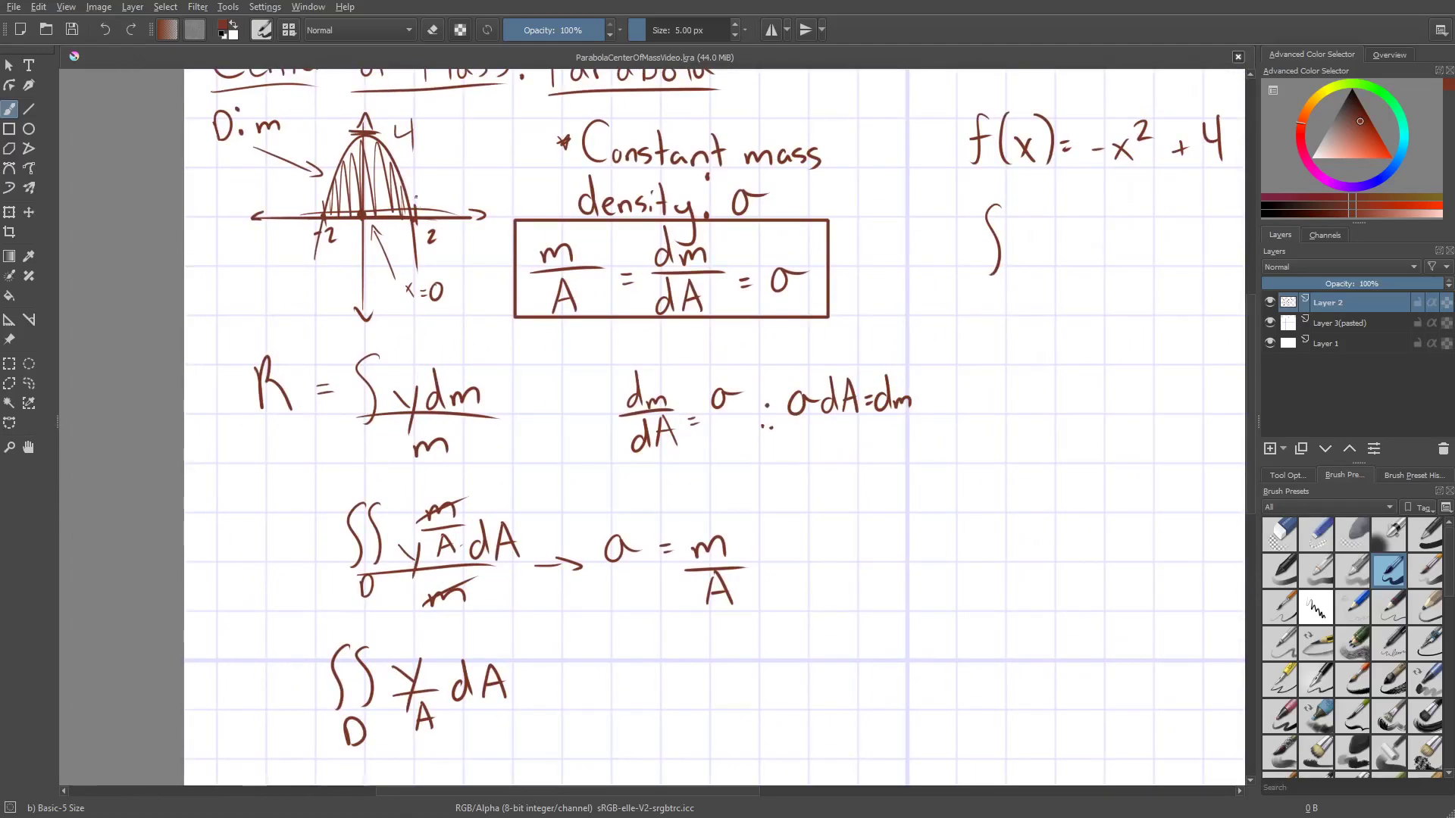
pyautogui.moveTo(415, 196); pyautogui.dragTo(418, 220)
pyautogui.moveTo(318, 194); pyautogui.dragTo(325, 228)
# Set the function to zero by writing 0 = -x² + 4.
pyautogui.moveTo(1228, 126)
pyautogui.mouseDown()
pyautogui.moveTo(929, 175)
pyautogui.moveTo(982, 193)
pyautogui.mouseUp()
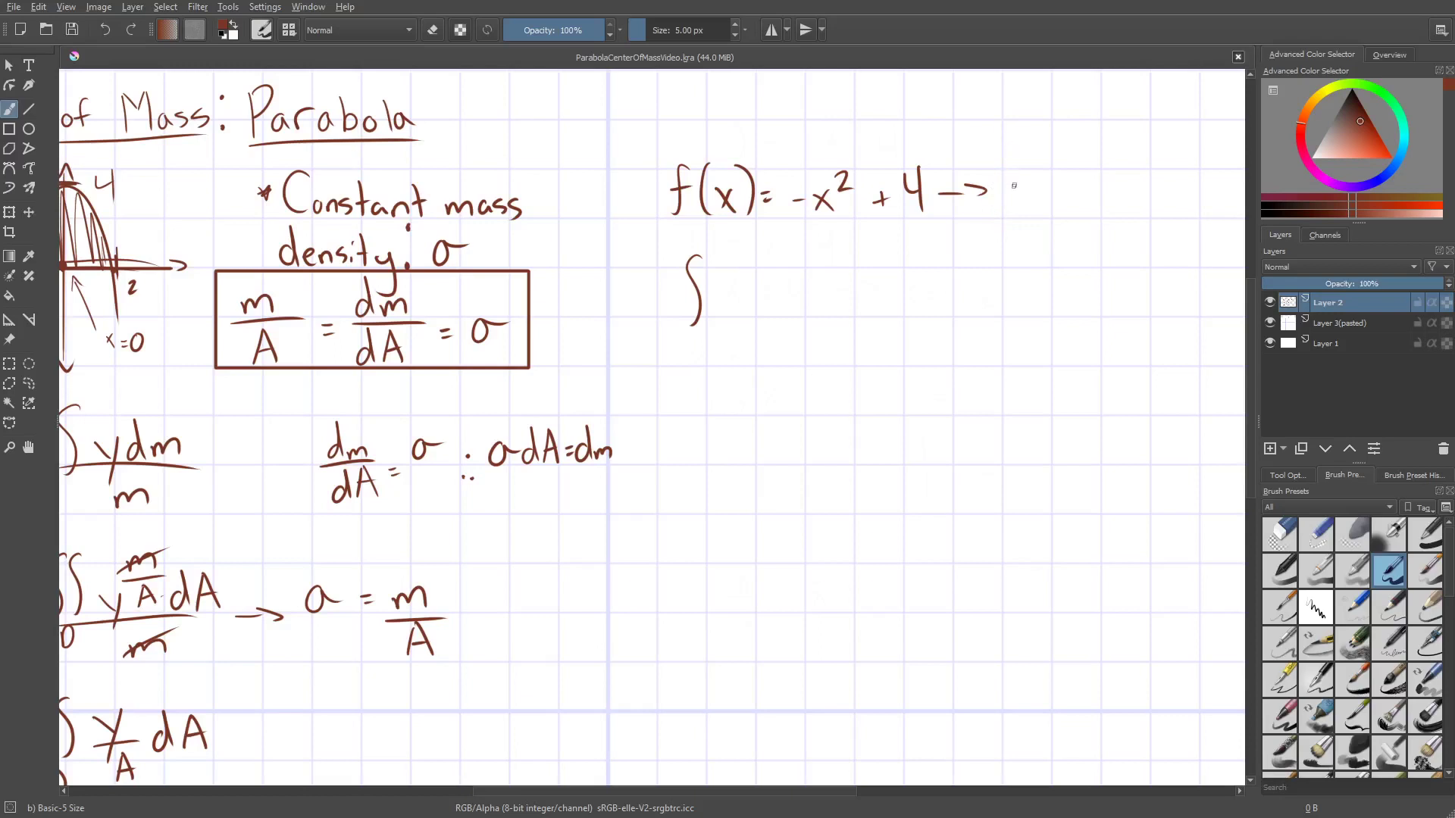
pyautogui.moveTo(1014, 185); pyautogui.dragTo(1046, 192)
pyautogui.moveTo(1035, 201); pyautogui.dragTo(1046, 200)
pyautogui.moveTo(1081, 195)
pyautogui.mouseDown()
pyautogui.moveTo(1095, 210)
pyautogui.moveTo(1081, 210)
pyautogui.mouseUp()
pyautogui.moveTo(1099, 183); pyautogui.dragTo(1118, 205)
pyautogui.moveTo(1112, 199); pyautogui.dragTo(1143, 199)
pyautogui.moveTo(1144, 182); pyautogui.dragTo(1146, 214)
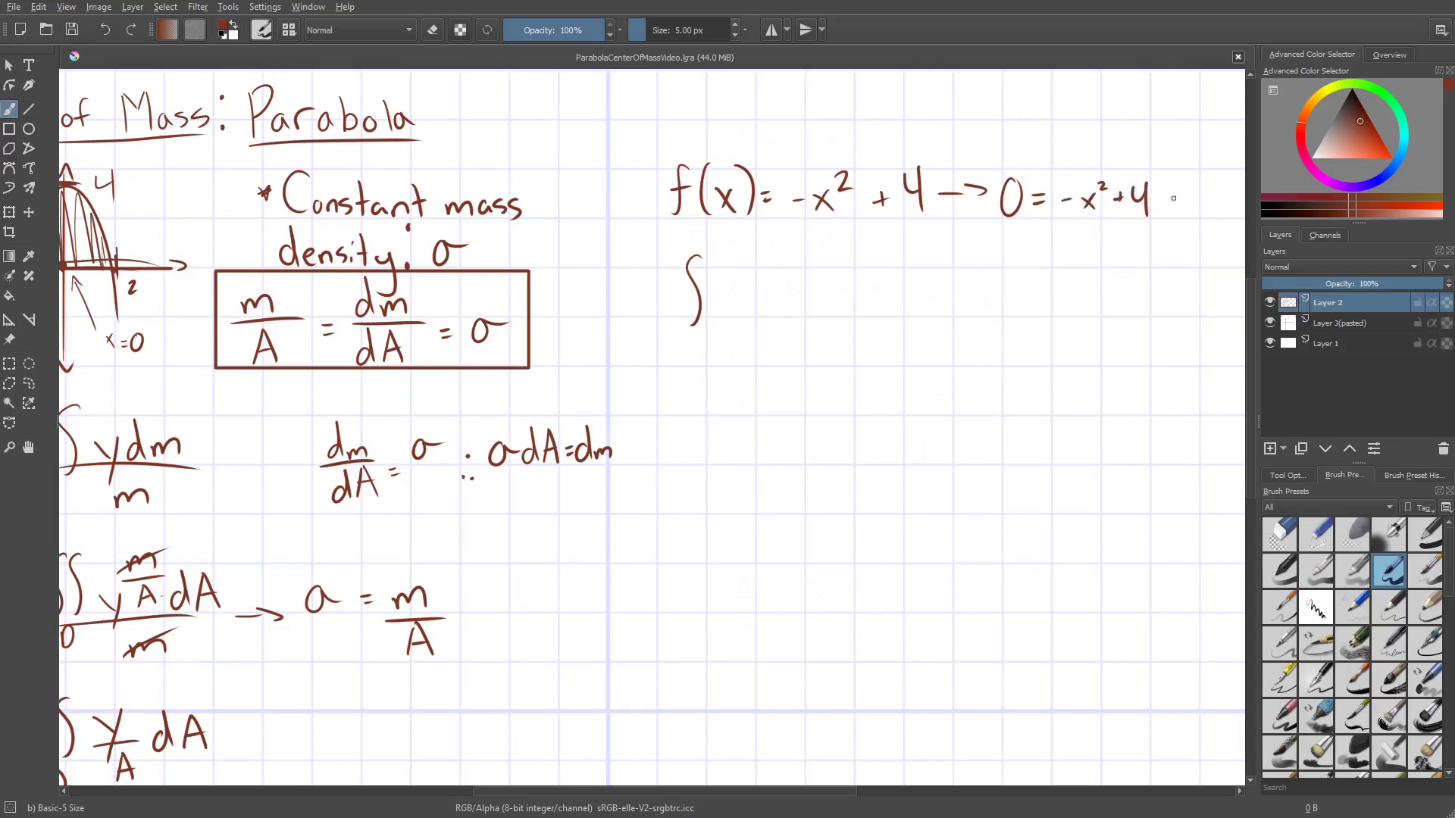
# Continue the line with → x² = 4.
pyautogui.moveTo(1159, 202); pyautogui.dragTo(1180, 201)
pyautogui.moveTo(1174, 194); pyautogui.dragTo(1199, 210)
pyautogui.moveTo(1199, 199)
pyautogui.mouseDown()
pyautogui.moveTo(1188, 210)
pyautogui.moveTo(1211, 198)
pyautogui.mouseUp()
pyautogui.moveTo(1212, 198); pyautogui.dragTo(1221, 204)
pyautogui.moveTo(1229, 193); pyautogui.dragTo(1240, 201)
pyautogui.moveTo(1237, 189); pyautogui.dragTo(1237, 215)
# Finish the line with → x = ±2.
pyautogui.moveTo(902, 240); pyautogui.dragTo(741, 258)
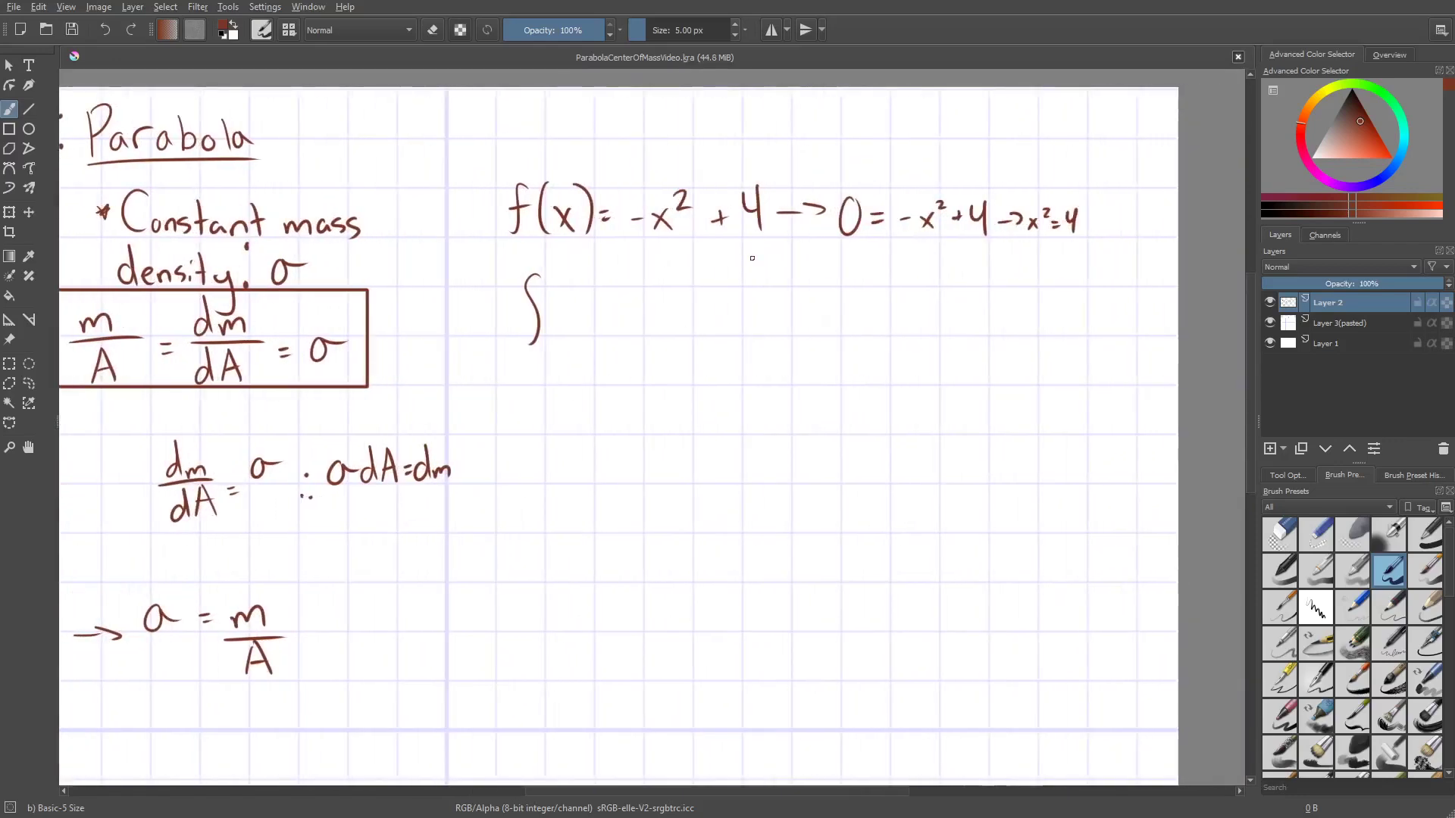
pyautogui.moveTo(1085, 223); pyautogui.dragTo(1108, 228)
pyautogui.moveTo(1128, 219); pyautogui.dragTo(1132, 231)
pyautogui.moveTo(1145, 222); pyautogui.dragTo(1154, 221)
pyautogui.moveTo(1146, 228); pyautogui.dragTo(1168, 222)
pyautogui.moveTo(1164, 216); pyautogui.dragTo(1169, 227)
pyautogui.moveTo(1168, 215); pyautogui.dragTo(1179, 228)
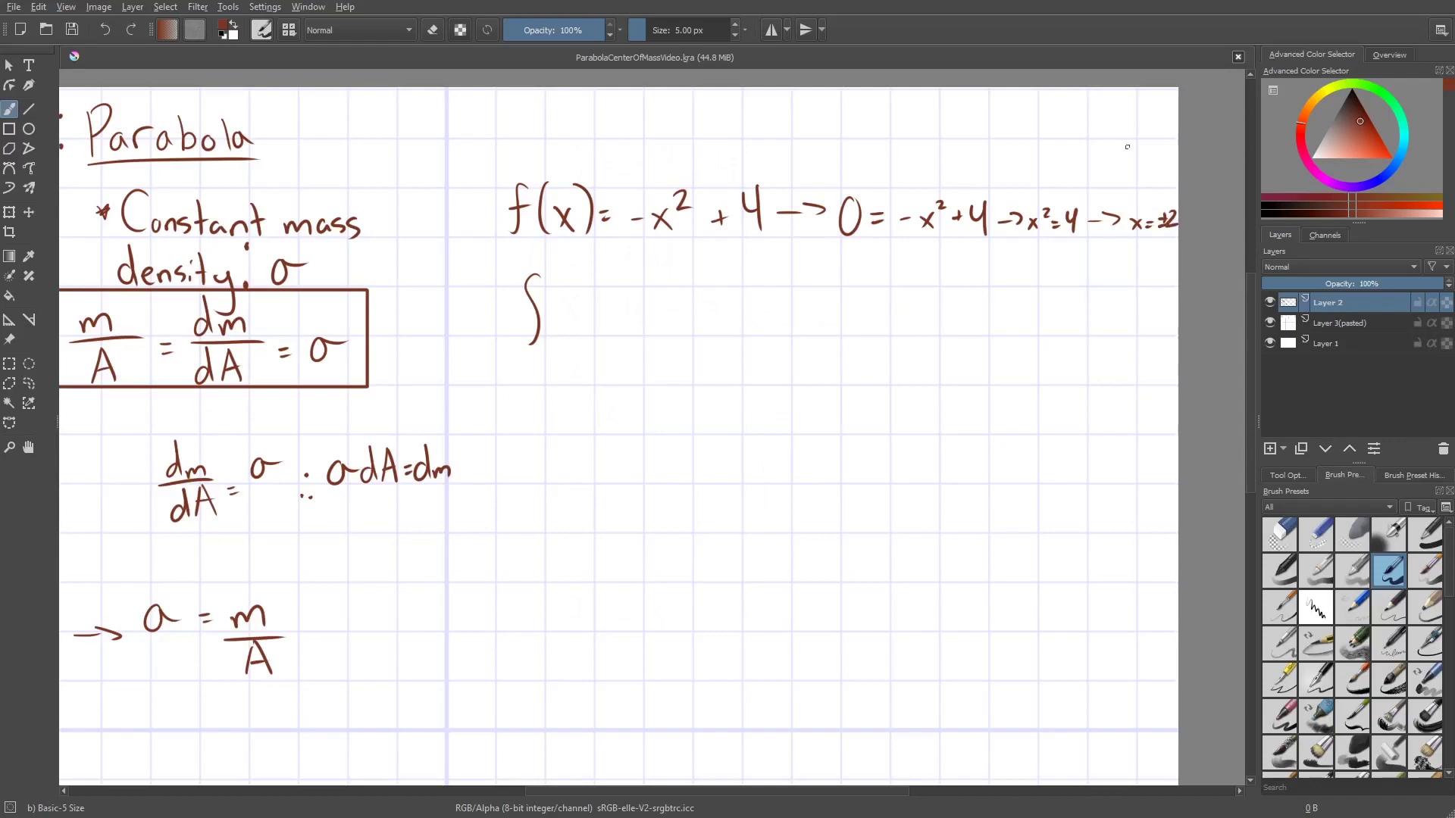
pyautogui.moveTo(754, 213)
pyautogui.mouseDown()
pyautogui.moveTo(895, 212)
pyautogui.moveTo(942, 176)
pyautogui.mouseUp()
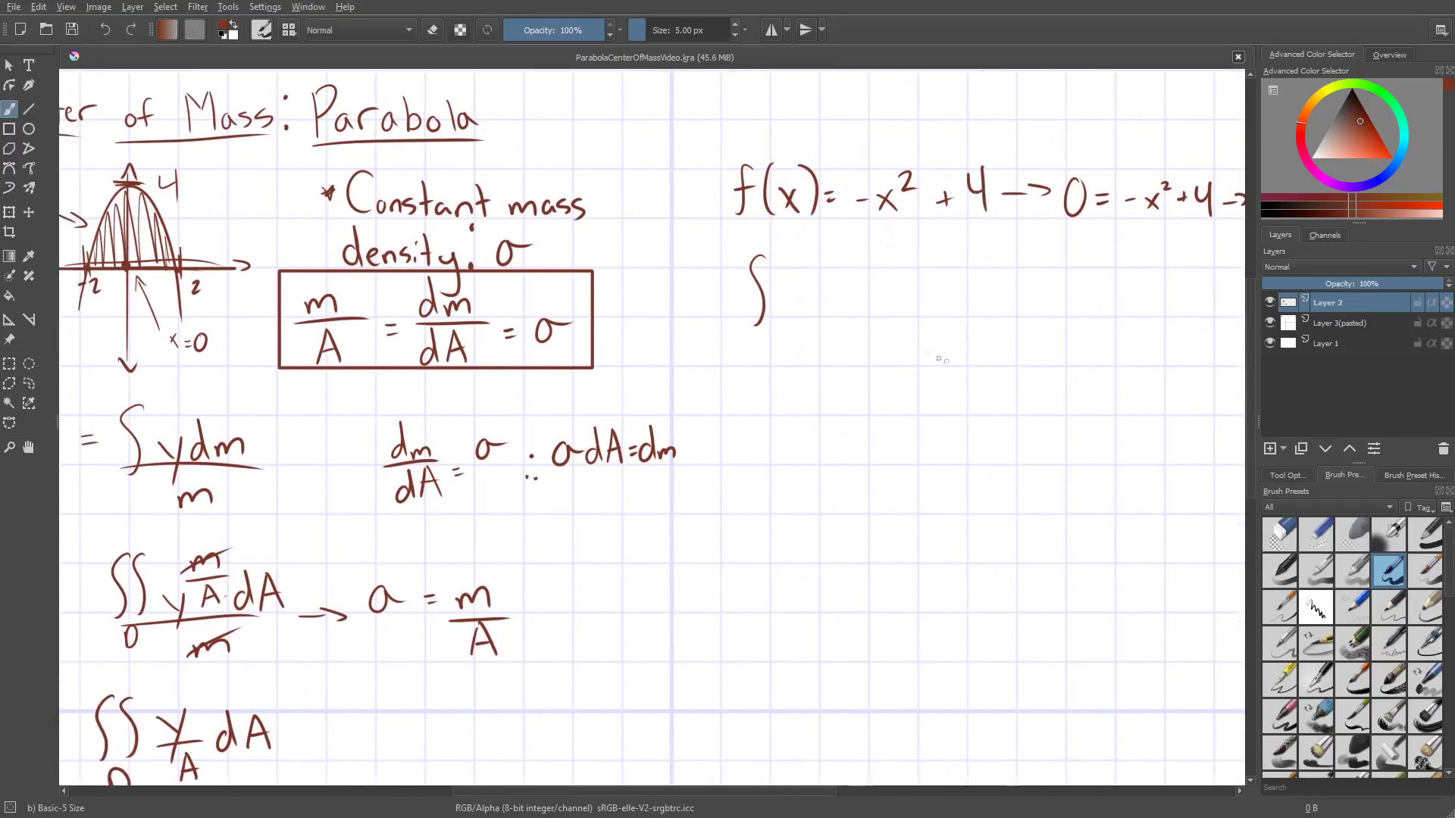
# Write 'A:' followed by an integral with limits -2 to 2.
pyautogui.moveTo(691, 273)
pyautogui.mouseDown()
pyautogui.moveTo(687, 299)
pyautogui.moveTo(709, 309)
pyautogui.mouseUp()
pyautogui.moveTo(688, 295); pyautogui.dragTo(707, 291)
pyautogui.click(725, 287)
pyautogui.click(725, 297)
pyautogui.moveTo(772, 332); pyautogui.dragTo(781, 331)
pyautogui.moveTo(788, 323); pyautogui.dragTo(804, 340)
pyautogui.moveTo(774, 252); pyautogui.dragTo(795, 266)
# Write the integrand -x² + 4 dx followed by an equals sign.
pyautogui.moveTo(818, 292); pyautogui.dragTo(860, 312)
pyautogui.moveTo(858, 295)
pyautogui.mouseDown()
pyautogui.moveTo(841, 313)
pyautogui.moveTo(895, 301)
pyautogui.mouseUp()
pyautogui.moveTo(889, 295); pyautogui.dragTo(922, 298)
pyautogui.moveTo(919, 276)
pyautogui.mouseDown()
pyautogui.moveTo(919, 311)
pyautogui.moveTo(951, 312)
pyautogui.mouseUp()
pyautogui.moveTo(961, 296)
pyautogui.mouseDown()
pyautogui.moveTo(979, 313)
pyautogui.moveTo(961, 314)
pyautogui.mouseUp()
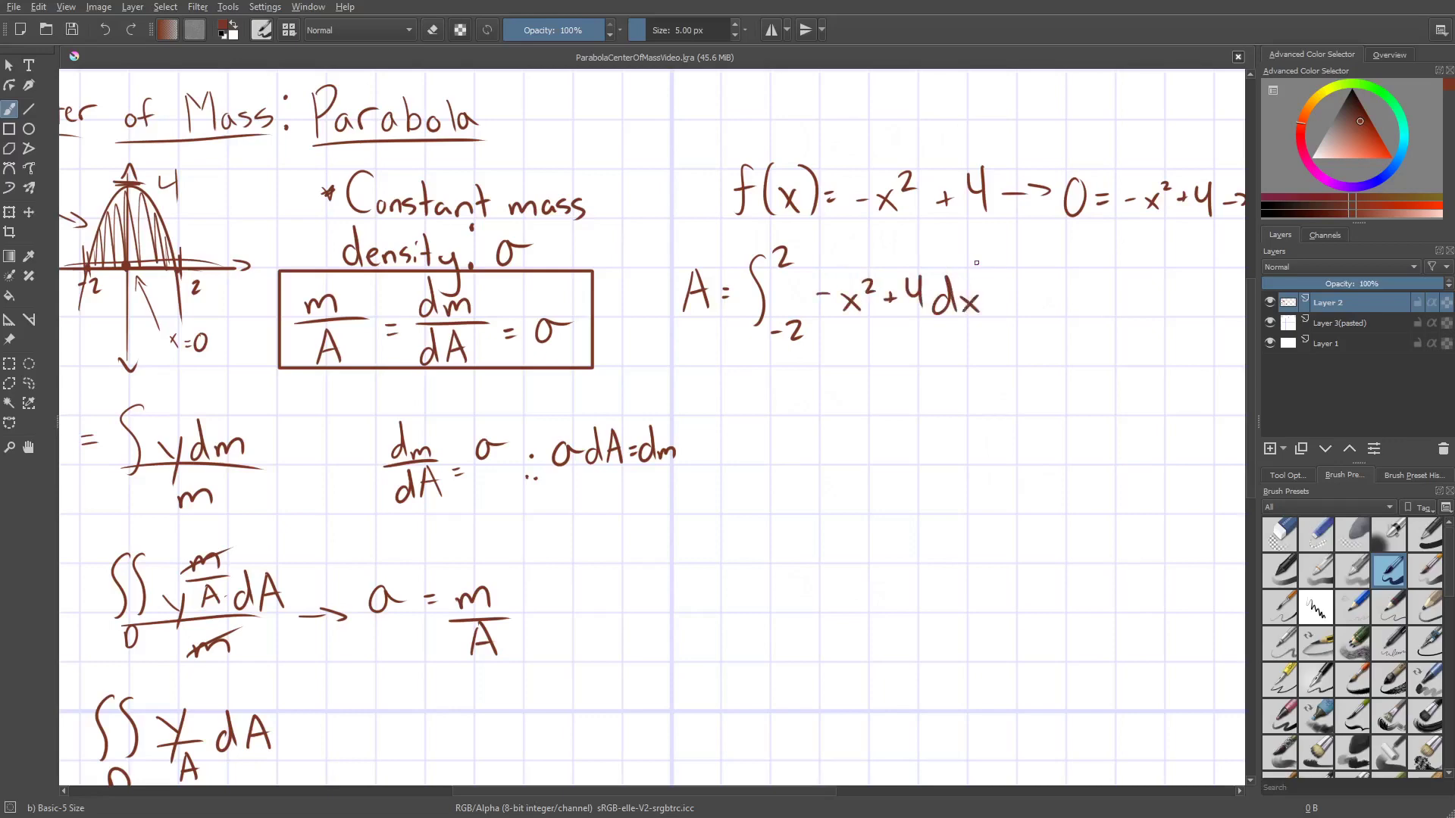
pyautogui.hscroll(5, 976, 263)
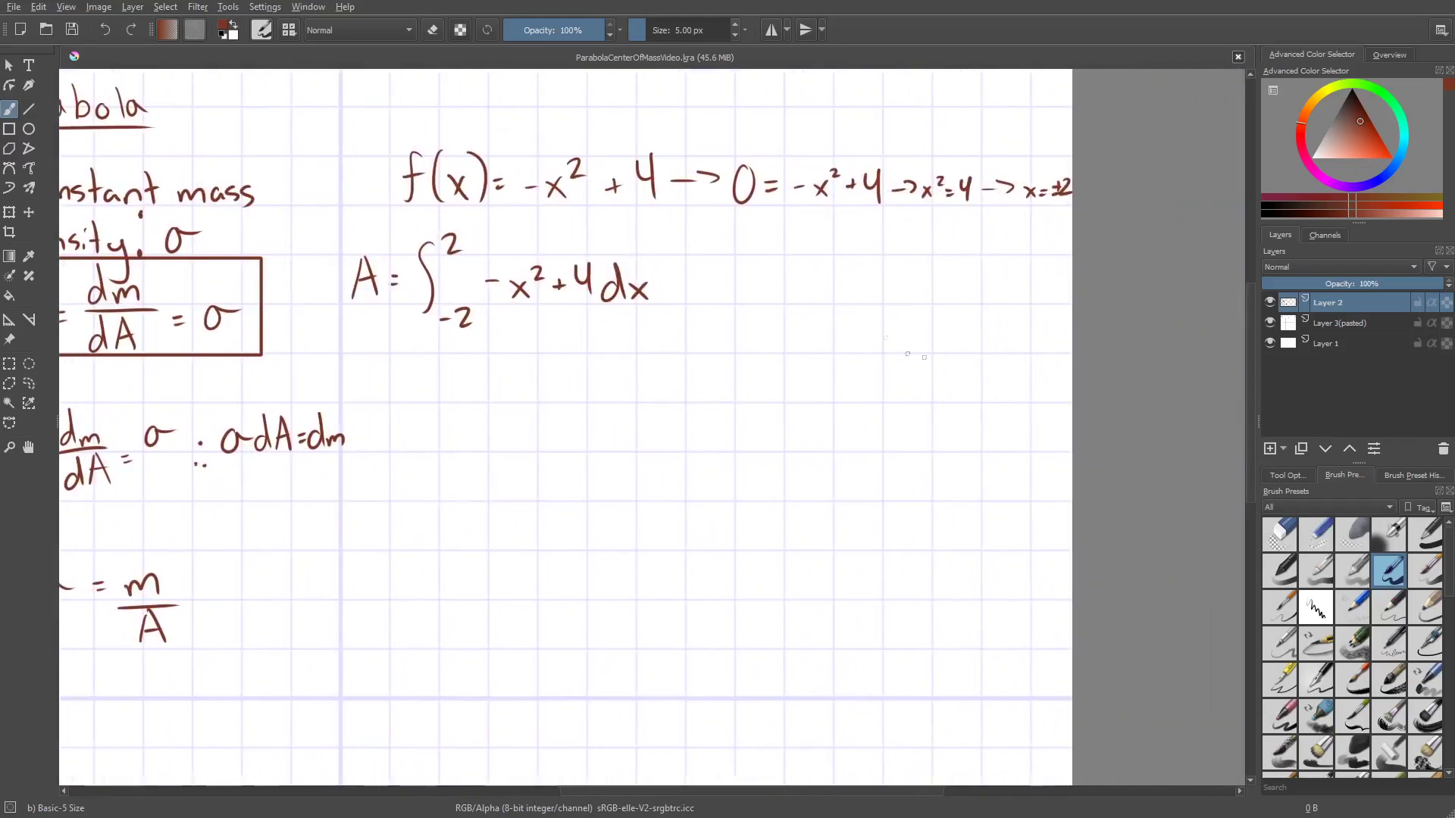
pyautogui.moveTo(681, 278); pyautogui.dragTo(694, 278)
pyautogui.moveTo(682, 287); pyautogui.dragTo(695, 286)
# Write the antiderivative -1/3 x³ + 4x evaluated from -2 to 2.
pyautogui.moveTo(512, 355); pyautogui.dragTo(526, 376)
pyautogui.moveTo(511, 385)
pyautogui.mouseDown()
pyautogui.moveTo(518, 403)
pyautogui.moveTo(557, 399)
pyautogui.moveTo(542, 399)
pyautogui.mouseUp()
pyautogui.moveTo(562, 360); pyautogui.dragTo(562, 380)
pyautogui.moveTo(594, 376)
pyautogui.mouseDown()
pyautogui.moveTo(595, 390)
pyautogui.moveTo(637, 379)
pyautogui.moveTo(632, 395)
pyautogui.mouseUp()
pyautogui.moveTo(643, 373); pyautogui.dragTo(660, 394)
pyautogui.moveTo(661, 374)
pyautogui.mouseDown()
pyautogui.moveTo(643, 394)
pyautogui.moveTo(672, 410)
pyautogui.mouseUp()
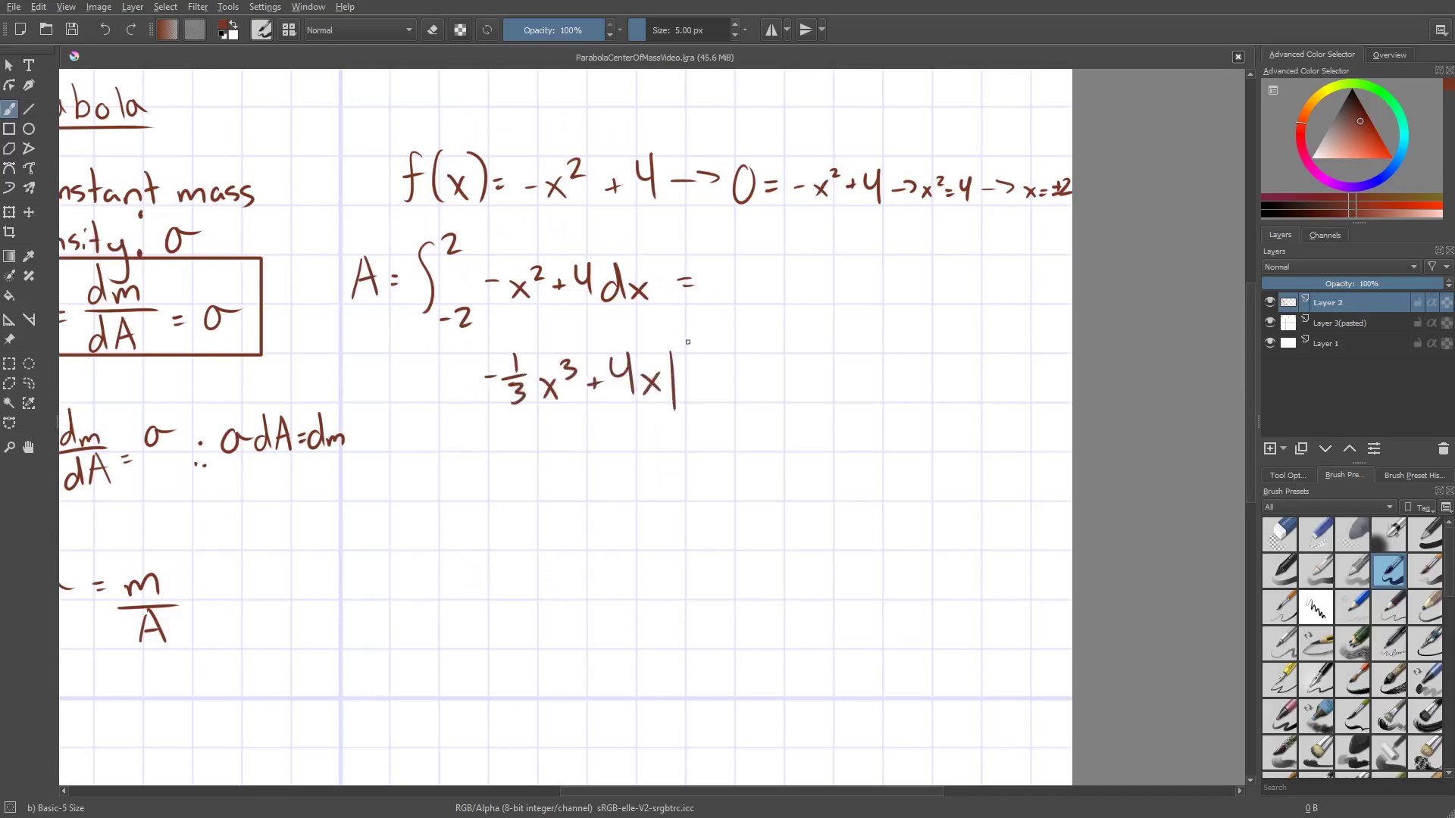
pyautogui.moveTo(688, 337); pyautogui.dragTo(709, 350)
pyautogui.moveTo(684, 407); pyautogui.dragTo(692, 407)
pyautogui.moveTo(696, 400)
pyautogui.mouseDown()
pyautogui.moveTo(710, 413)
pyautogui.moveTo(747, 384)
pyautogui.mouseUp()
# Write 2(-8/3 + 8) = below the antiderivative.
pyautogui.moveTo(481, 467)
pyautogui.mouseDown()
pyautogui.moveTo(517, 456)
pyautogui.moveTo(513, 494)
pyautogui.moveTo(577, 464)
pyautogui.mouseUp()
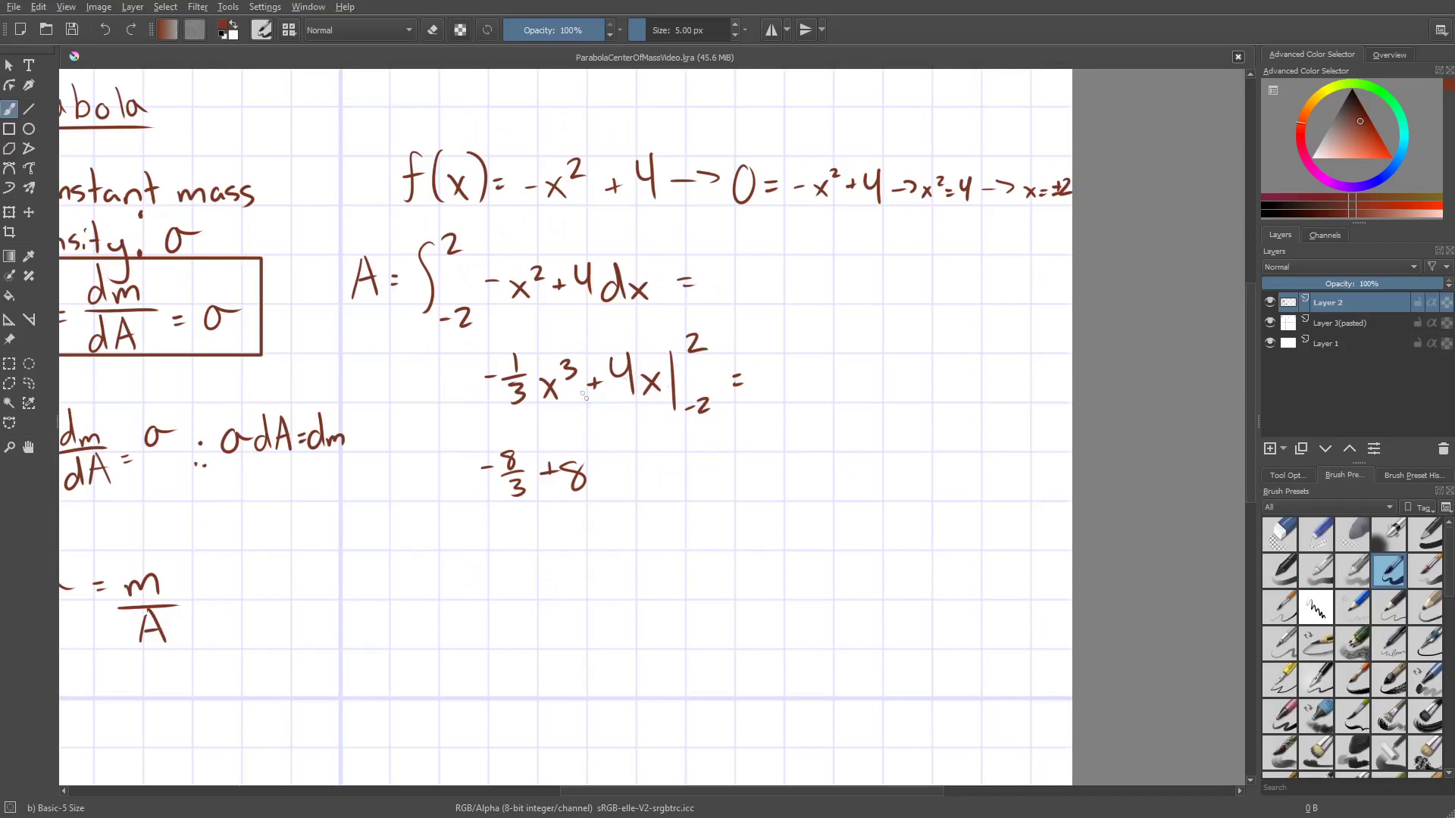
pyautogui.moveTo(476, 449); pyautogui.dragTo(477, 513)
pyautogui.moveTo(593, 442); pyautogui.dragTo(613, 501)
pyautogui.moveTo(419, 468); pyautogui.dragTo(435, 494)
pyautogui.moveTo(650, 473); pyautogui.dragTo(663, 473)
pyautogui.moveTo(649, 481); pyautogui.dragTo(665, 480)
# Simplify it to (5 1/3)·2 =.
pyautogui.moveTo(696, 459)
pyautogui.mouseDown()
pyautogui.moveTo(690, 493)
pyautogui.moveTo(735, 467)
pyautogui.mouseUp()
pyautogui.moveTo(721, 473)
pyautogui.mouseDown()
pyautogui.moveTo(732, 485)
pyautogui.moveTo(686, 508)
pyautogui.moveTo(750, 500)
pyautogui.mouseUp()
pyautogui.moveTo(758, 464); pyautogui.dragTo(781, 483)
pyautogui.moveTo(788, 474); pyautogui.dragTo(798, 481)
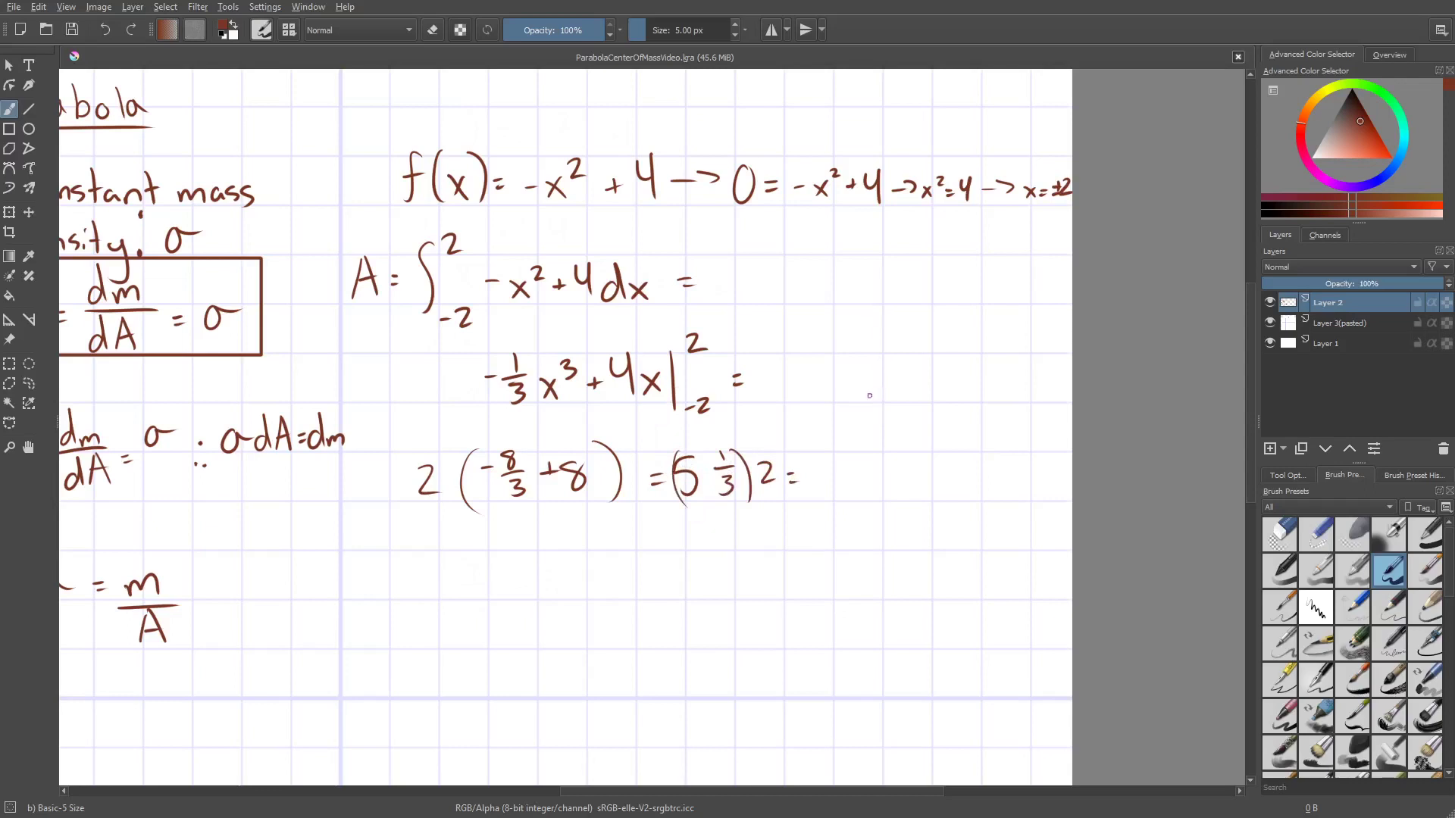
# Write the result 10 2/3 = 32/3.
pyautogui.moveTo(827, 455); pyautogui.dragTo(827, 490)
pyautogui.moveTo(842, 465)
pyautogui.mouseDown()
pyautogui.moveTo(836, 476)
pyautogui.moveTo(879, 464)
pyautogui.mouseUp()
pyautogui.moveTo(867, 470)
pyautogui.mouseDown()
pyautogui.moveTo(883, 469)
pyautogui.moveTo(872, 493)
pyautogui.moveTo(907, 475)
pyautogui.mouseUp()
pyautogui.moveTo(898, 484); pyautogui.dragTo(991, 457)
pyautogui.moveTo(939, 477); pyautogui.dragTo(991, 475)
pyautogui.moveTo(967, 484); pyautogui.dragTo(968, 498)
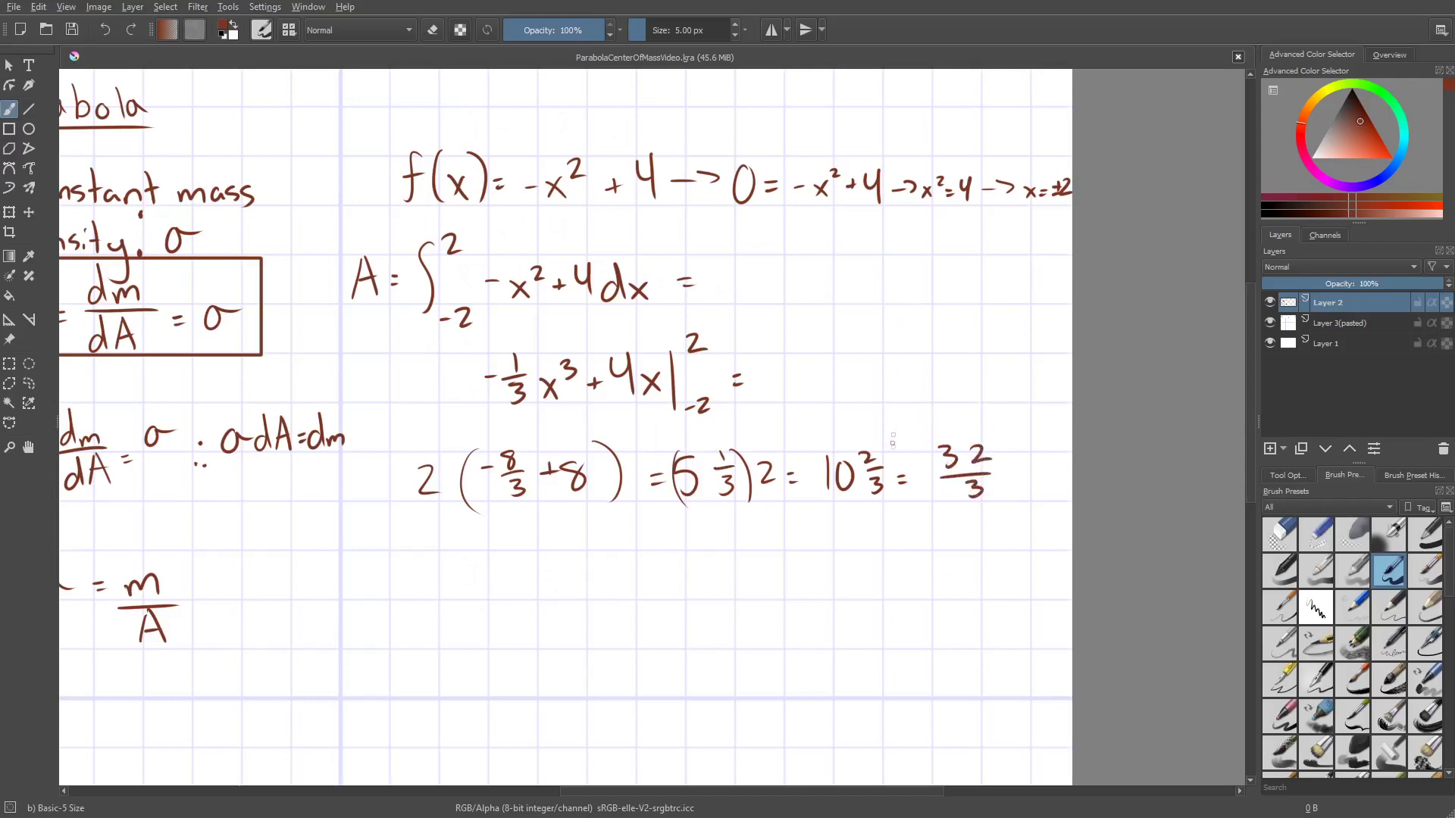
# Box the 32/3 result, zoom out, and undo a trial circle around the parabola.
pyautogui.moveTo(933, 504)
pyautogui.mouseDown()
pyautogui.moveTo(938, 430)
pyautogui.moveTo(1004, 428)
pyautogui.moveTo(1020, 498)
pyautogui.mouseUp()
pyautogui.press('-')
pyautogui.press('-')
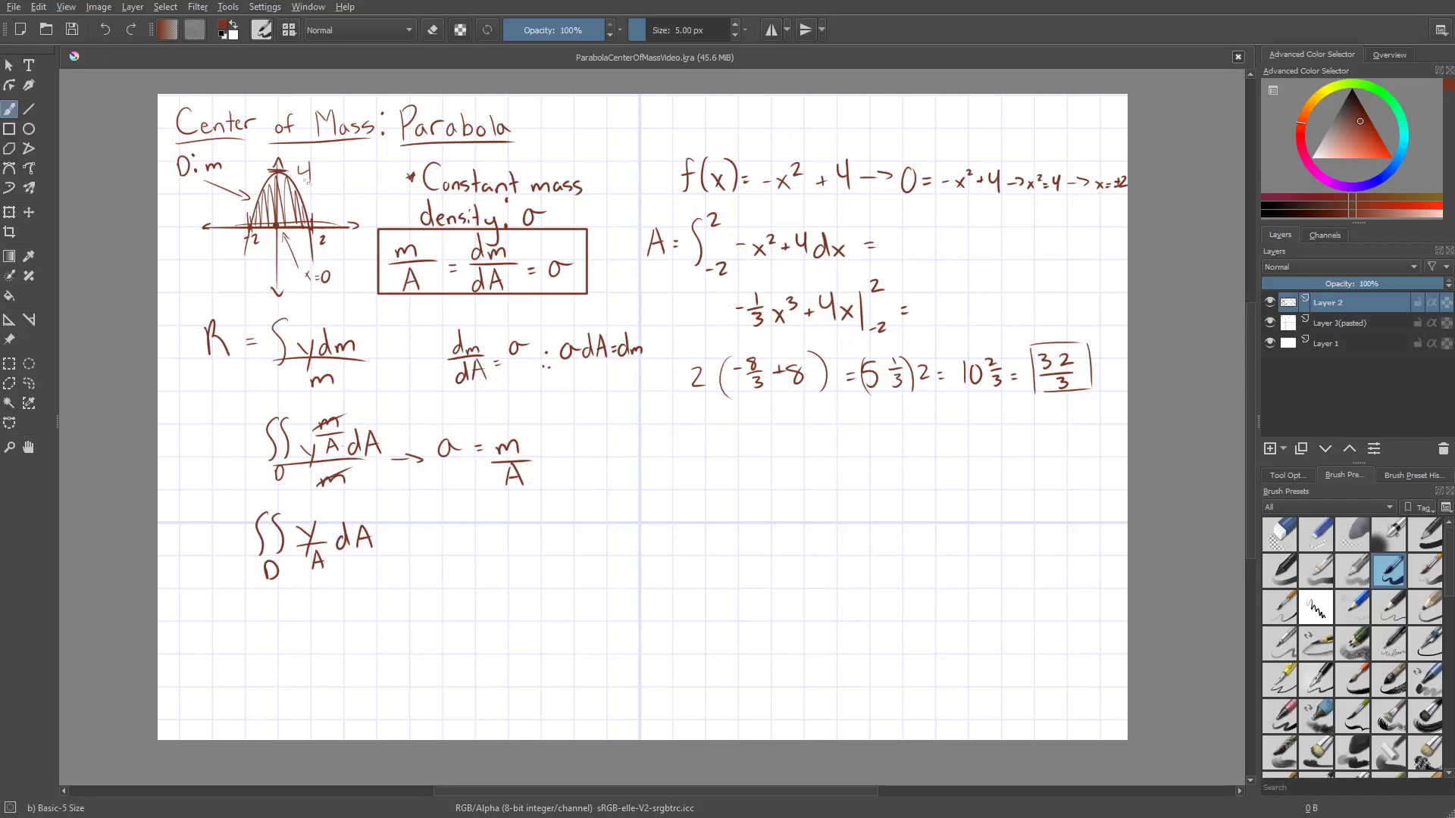
pyautogui.moveTo(306, 182)
pyautogui.mouseDown()
pyautogui.moveTo(282, 253)
pyautogui.moveTo(301, 162)
pyautogui.mouseUp()
pyautogui.hotkey('ctrl', 'z')
# Undo further trial marks on the parabola and a stray Y beside the integral.
pyautogui.moveTo(250, 212)
pyautogui.mouseDown()
pyautogui.moveTo(250, 229)
pyautogui.moveTo(314, 235)
pyautogui.mouseUp()
pyautogui.hotkey('ctrl', 'z')
pyautogui.moveTo(277, 225); pyautogui.dragTo(330, 223)
pyautogui.hotkey('ctrl', 'z')
pyautogui.moveTo(433, 538); pyautogui.dragTo(440, 572)
pyautogui.hotkey('ctrl', 'z')
pyautogui.hotkey('ctrl', 'z')
pyautogui.scroll(1, 672, 453)
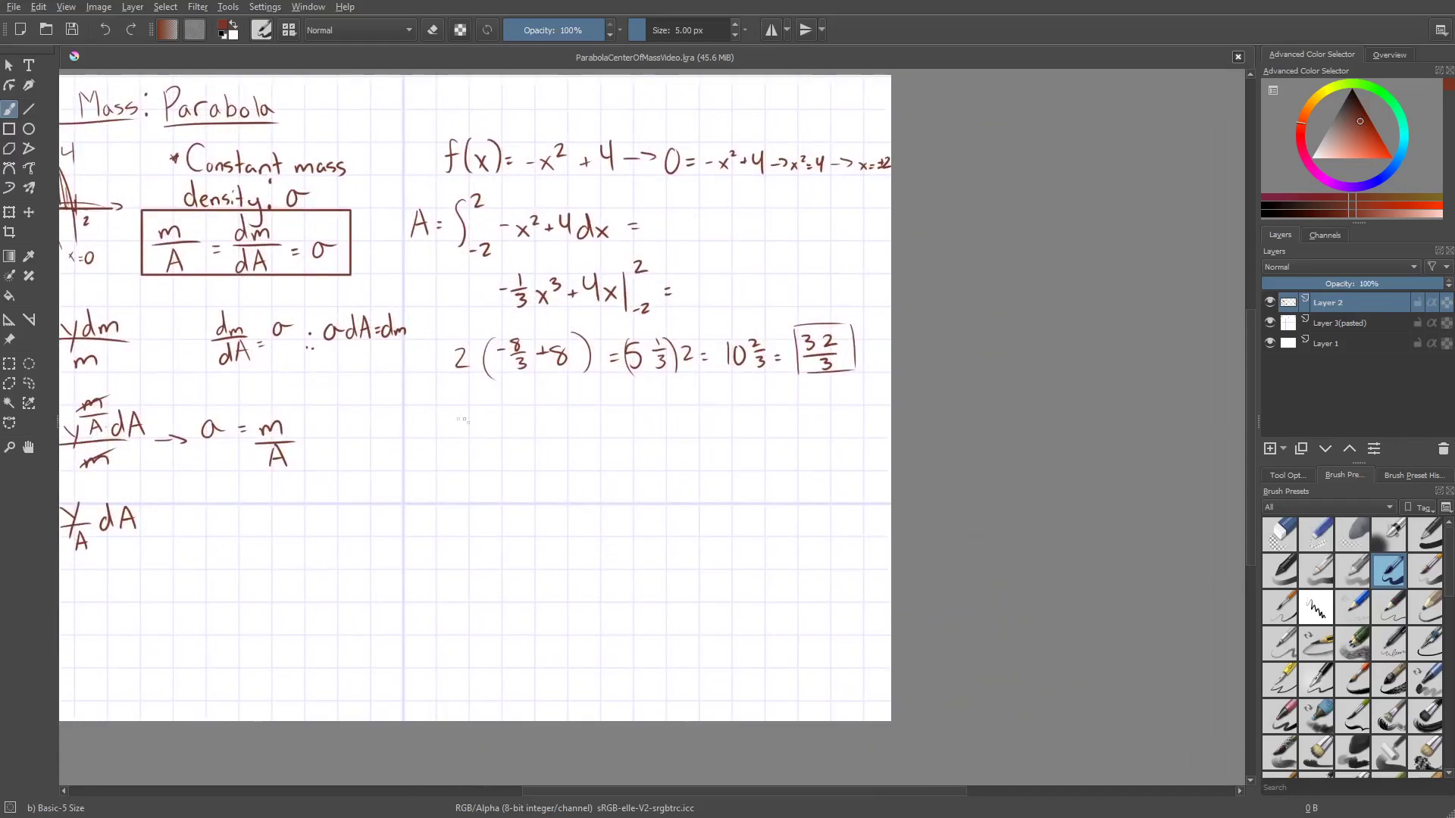
# Write y = -x² + 4 below the area calculation.
pyautogui.moveTo(420, 418); pyautogui.dragTo(446, 444)
pyautogui.moveTo(456, 417)
pyautogui.mouseDown()
pyautogui.moveTo(444, 463)
pyautogui.moveTo(477, 430)
pyautogui.mouseUp()
pyautogui.moveTo(466, 440)
pyautogui.mouseDown()
pyautogui.moveTo(982, 624)
pyautogui.moveTo(643, 523)
pyautogui.mouseUp()
pyautogui.scroll(-1, 487, 436)
pyautogui.scroll(1, 982, 623)
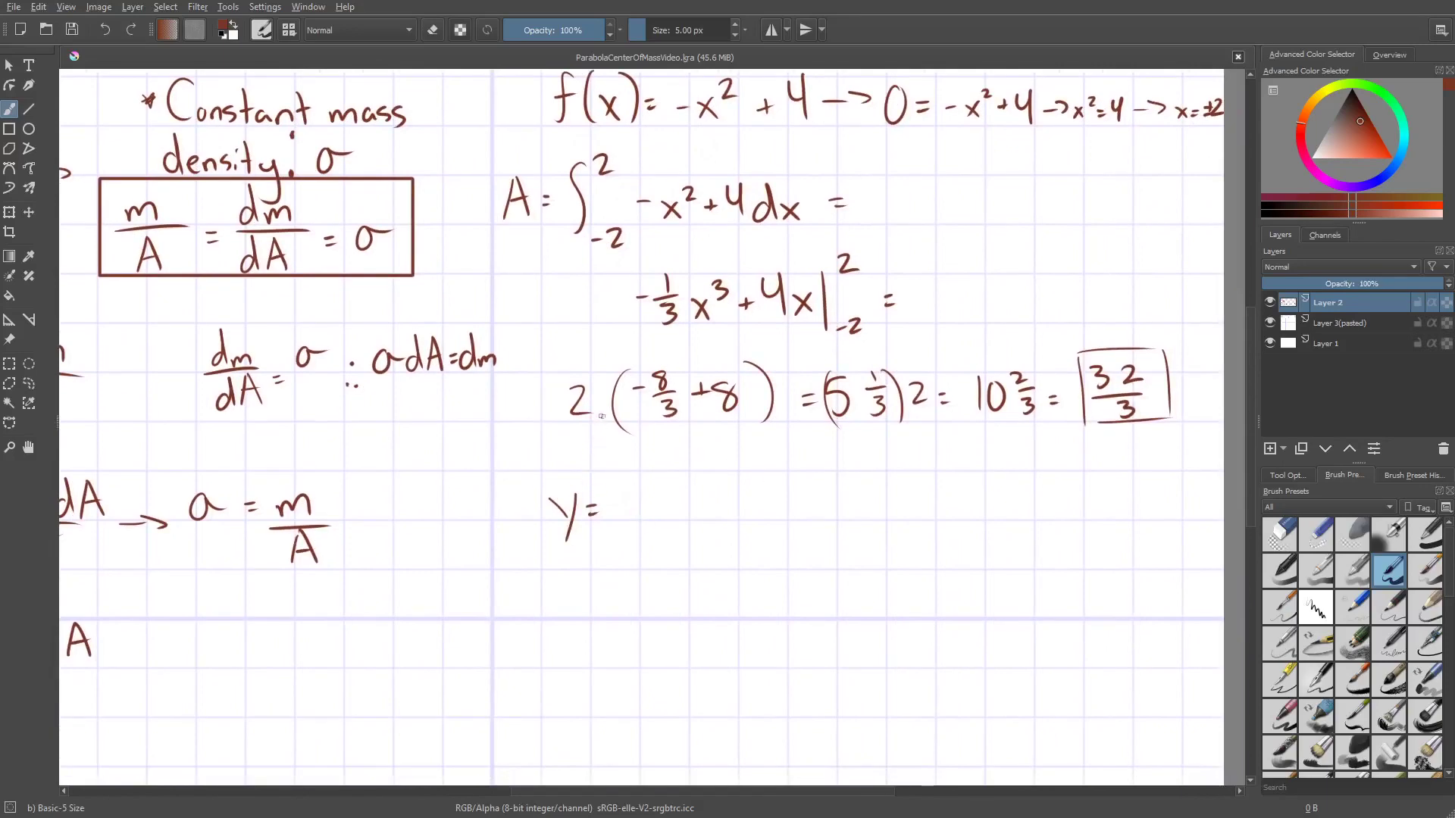
pyautogui.moveTo(616, 504)
pyautogui.mouseDown()
pyautogui.moveTo(634, 499)
pyautogui.moveTo(624, 516)
pyautogui.mouseUp()
pyautogui.moveTo(642, 482); pyautogui.dragTo(680, 508)
pyautogui.moveTo(674, 502); pyautogui.dragTo(715, 499)
pyautogui.moveTo(720, 475); pyautogui.dragTo(721, 515)
pyautogui.scroll(-1, 640, 388)
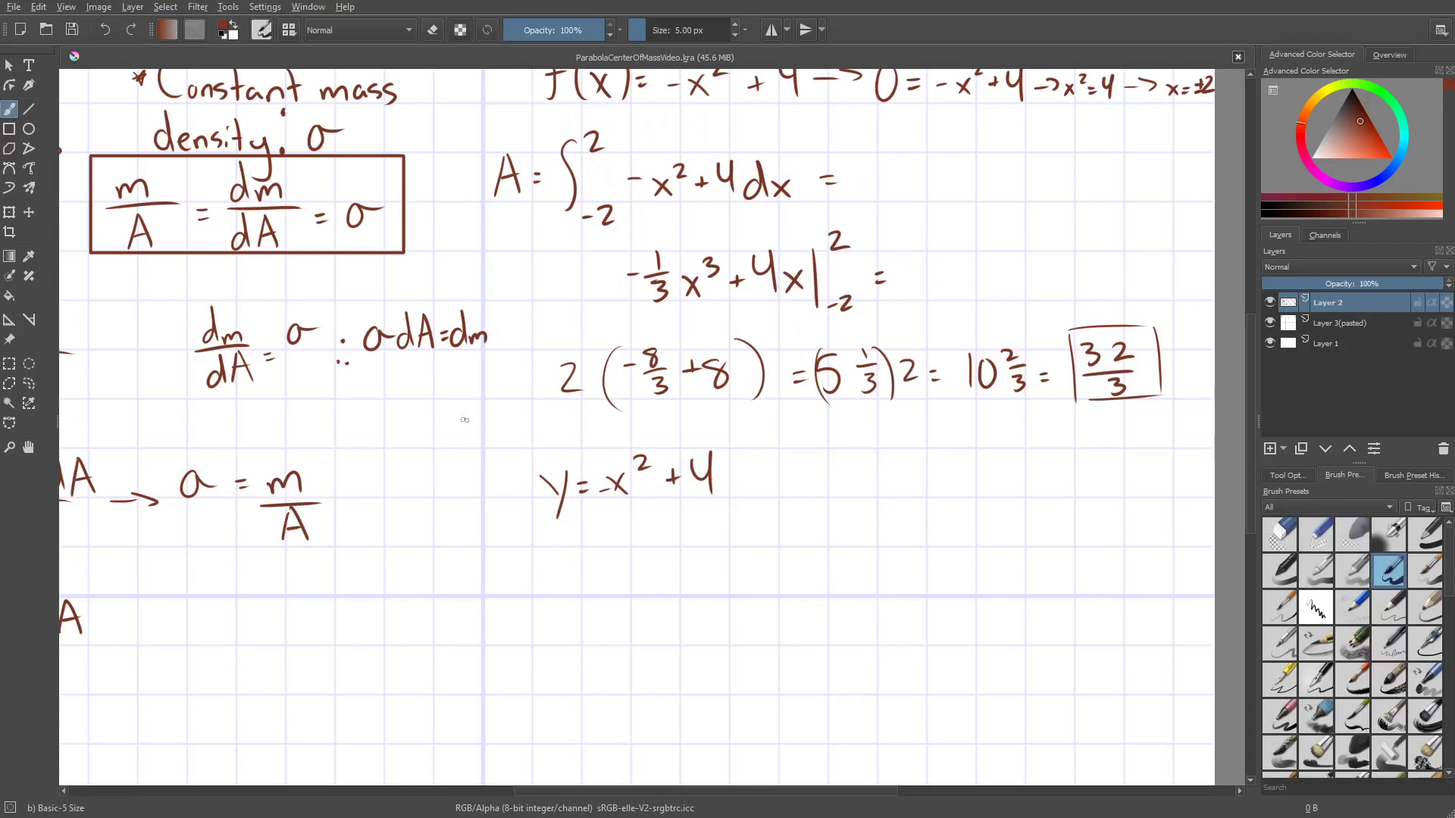
# Label that line B_T: and add the bottom boundary B_B: y = 0.
pyautogui.moveTo(486, 459); pyautogui.dragTo(484, 499)
pyautogui.moveTo(486, 455)
pyautogui.mouseDown()
pyautogui.moveTo(502, 476)
pyautogui.moveTo(485, 500)
pyautogui.mouseUp()
pyautogui.click(518, 496)
pyautogui.moveTo(485, 511)
pyautogui.mouseDown()
pyautogui.moveTo(485, 540)
pyautogui.moveTo(497, 522)
pyautogui.moveTo(485, 540)
pyautogui.moveTo(518, 553)
pyautogui.mouseUp()
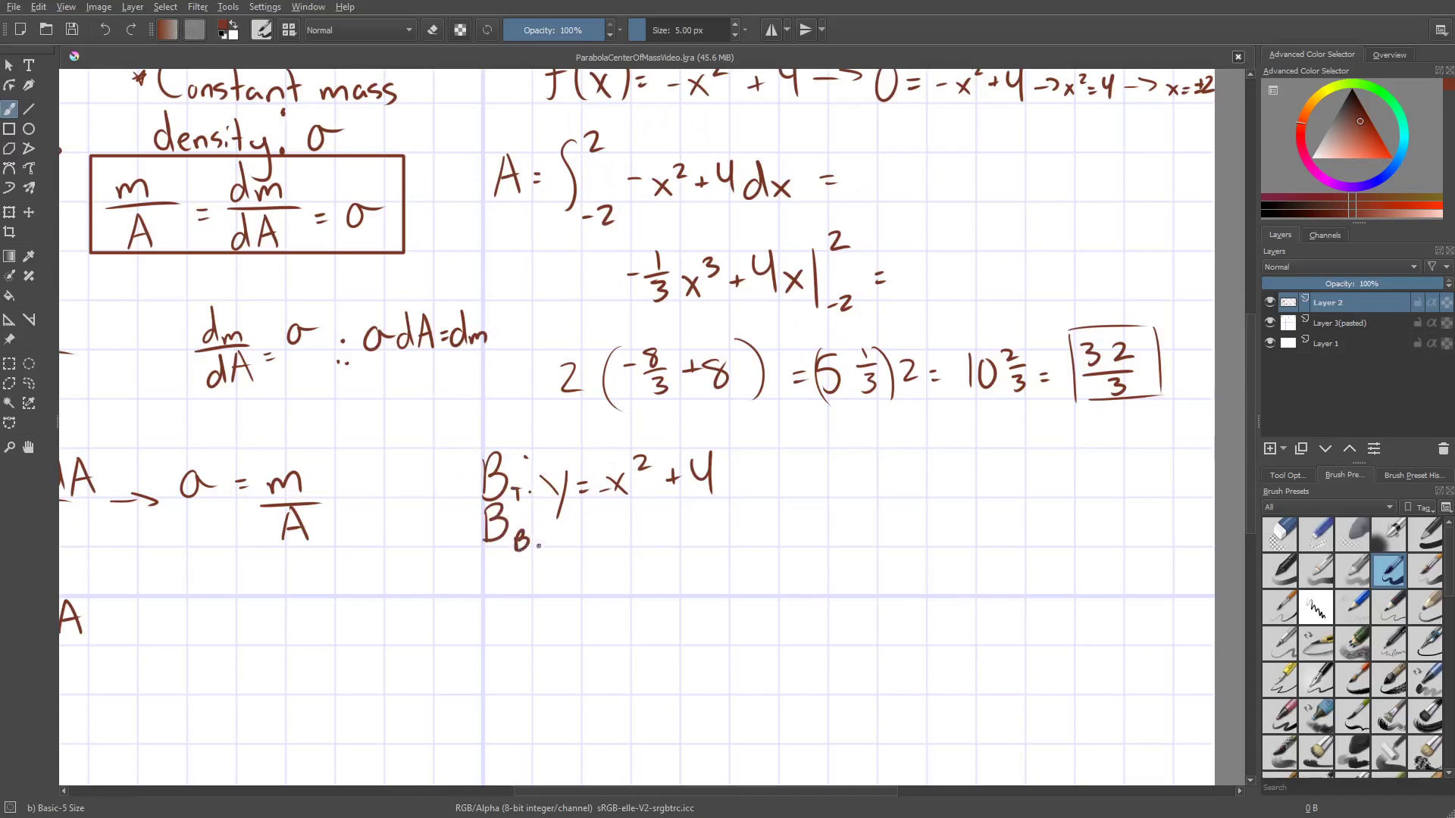
pyautogui.click(535, 516)
pyautogui.click(538, 543)
pyautogui.moveTo(560, 525)
pyautogui.mouseDown()
pyautogui.moveTo(579, 559)
pyautogui.moveTo(608, 524)
pyautogui.mouseUp()
pyautogui.moveTo(600, 534); pyautogui.dragTo(634, 517)
pyautogui.press('-')
pyautogui.press('-')
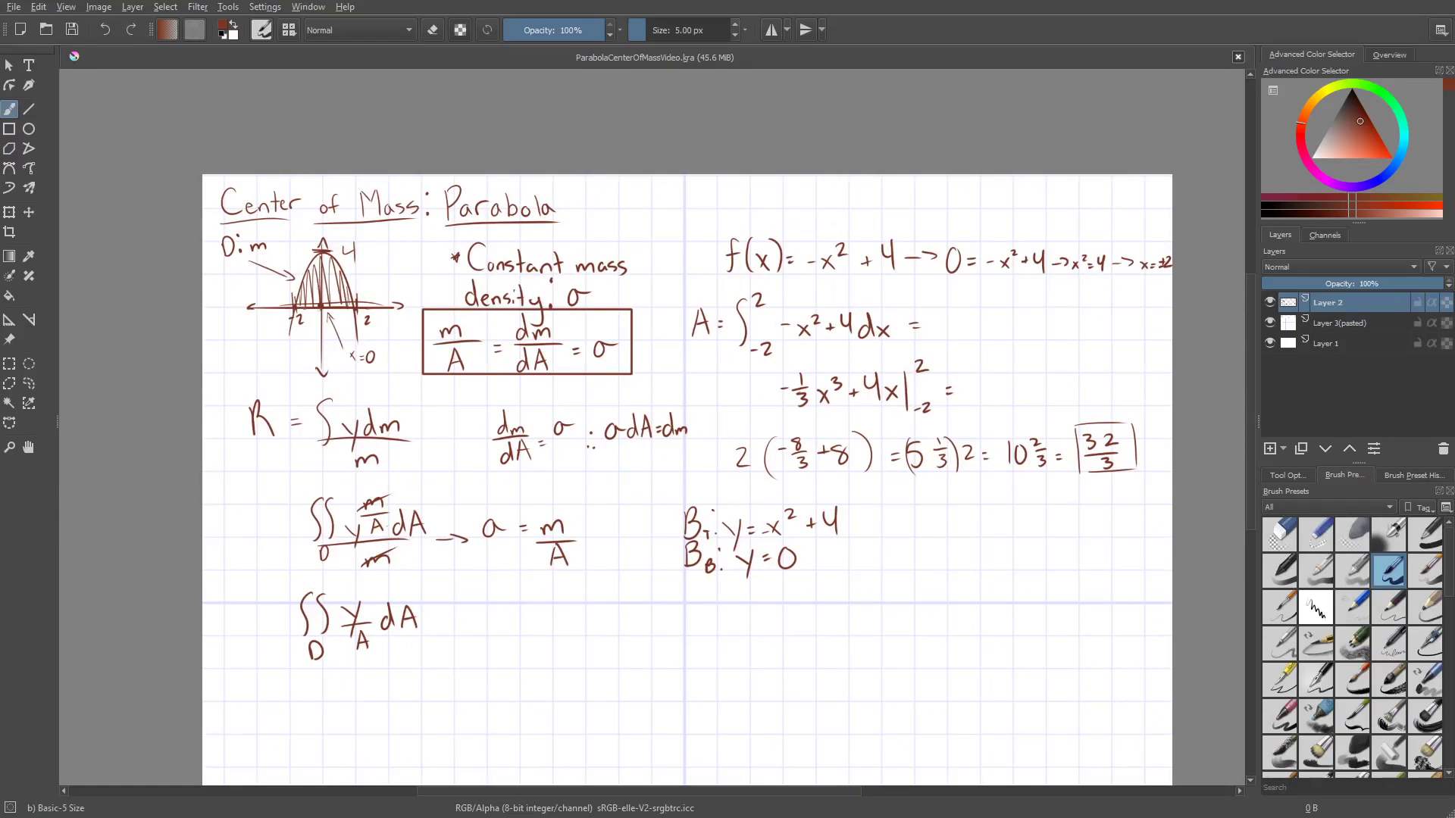
pyautogui.press('+')
pyautogui.press('+')
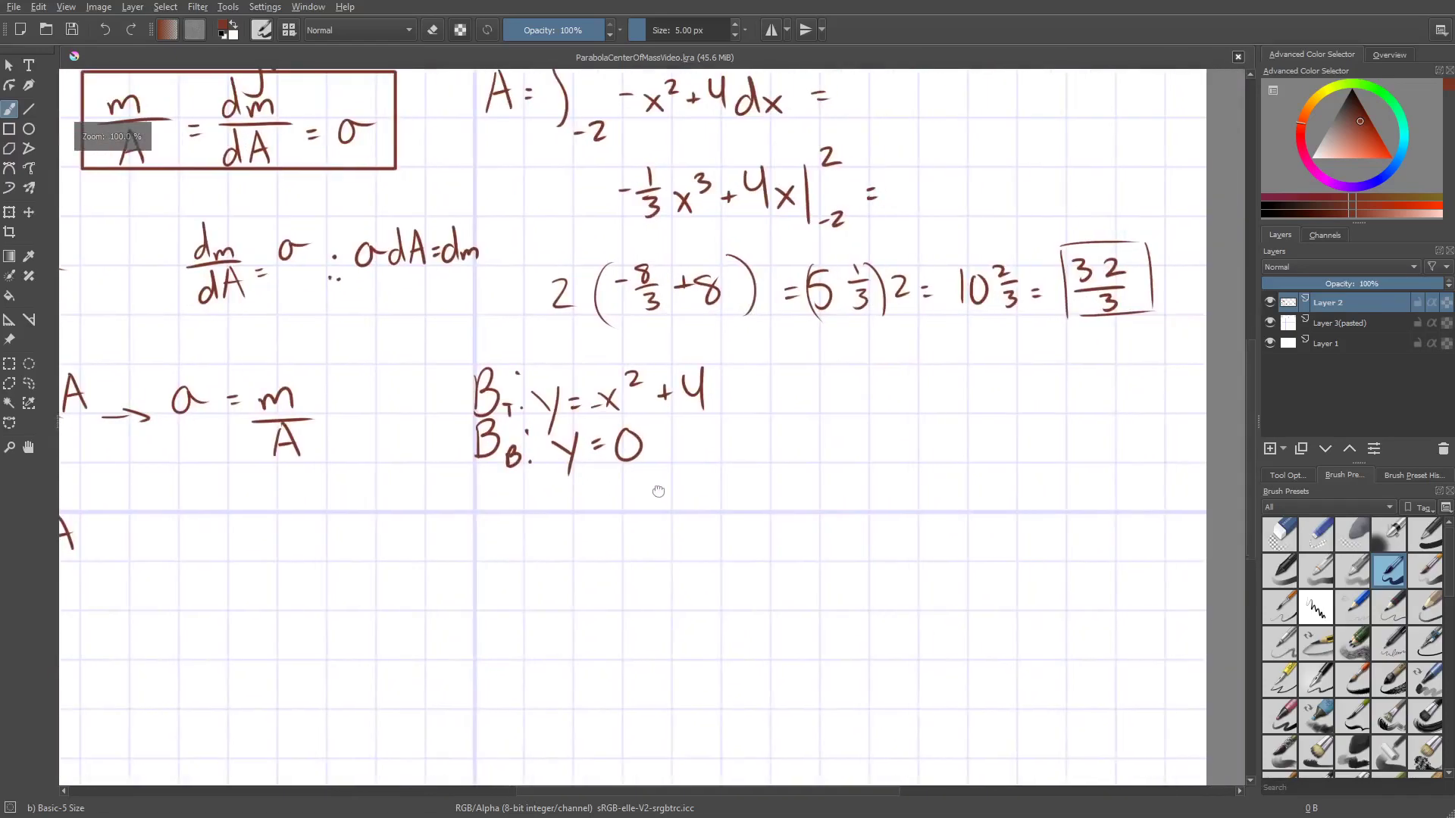
# Try a curly brace beside the boundary equations, then undo it.
pyautogui.moveTo(734, 370)
pyautogui.mouseDown()
pyautogui.moveTo(767, 371)
pyautogui.moveTo(752, 470)
pyautogui.mouseUp()
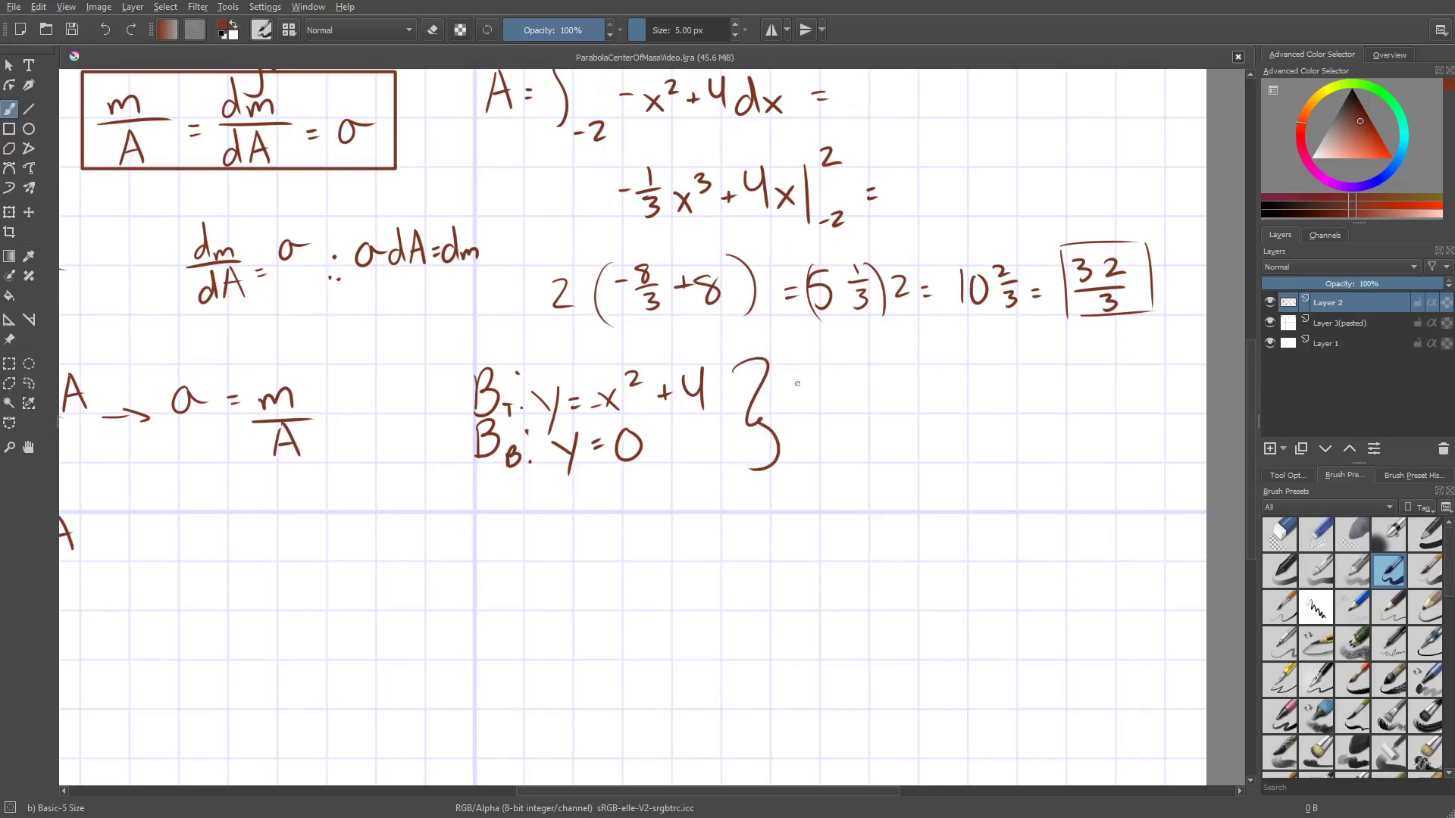
pyautogui.hotkey('ctrl', 'z')
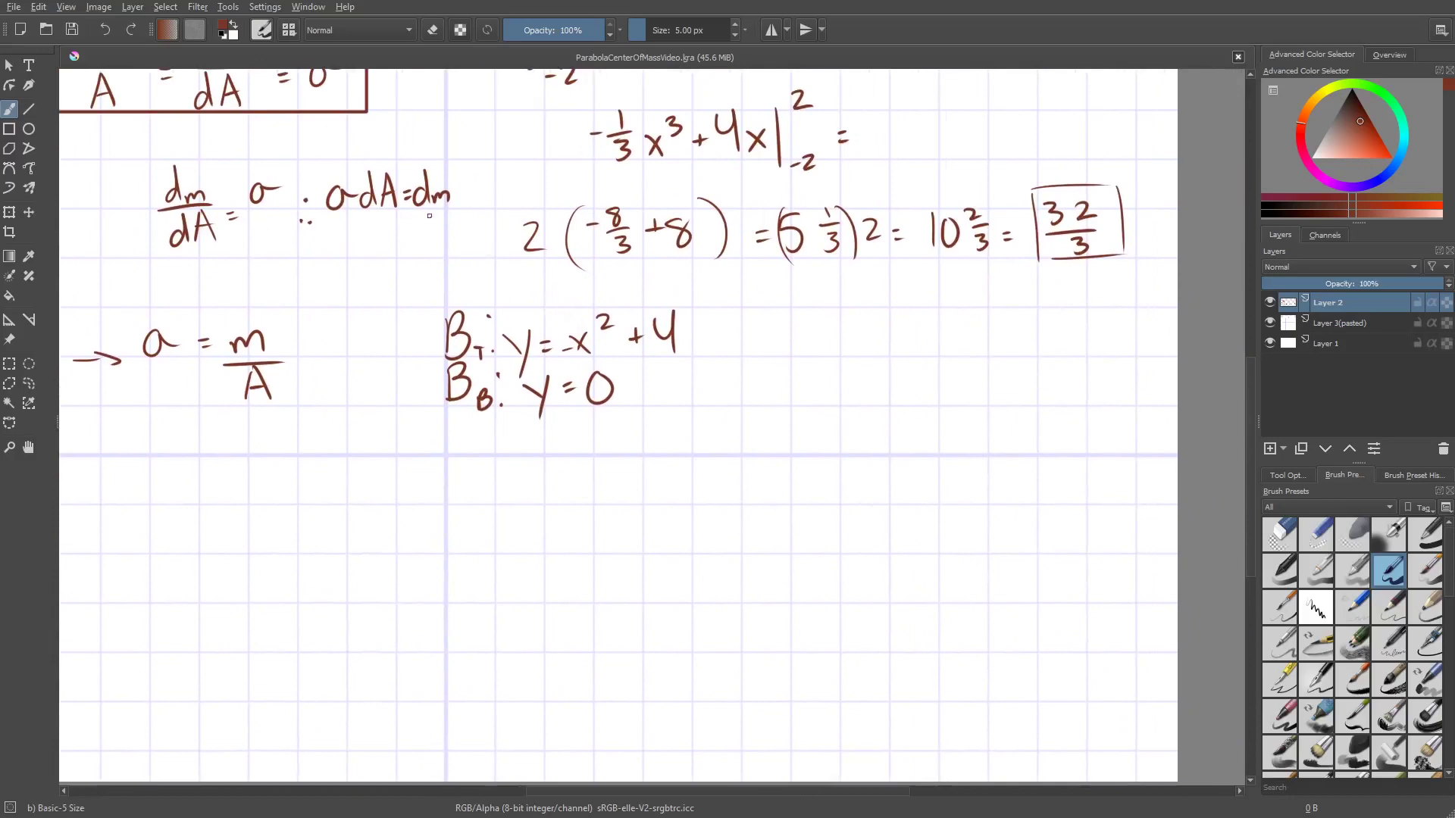
pyautogui.scroll(-1, 429, 216)
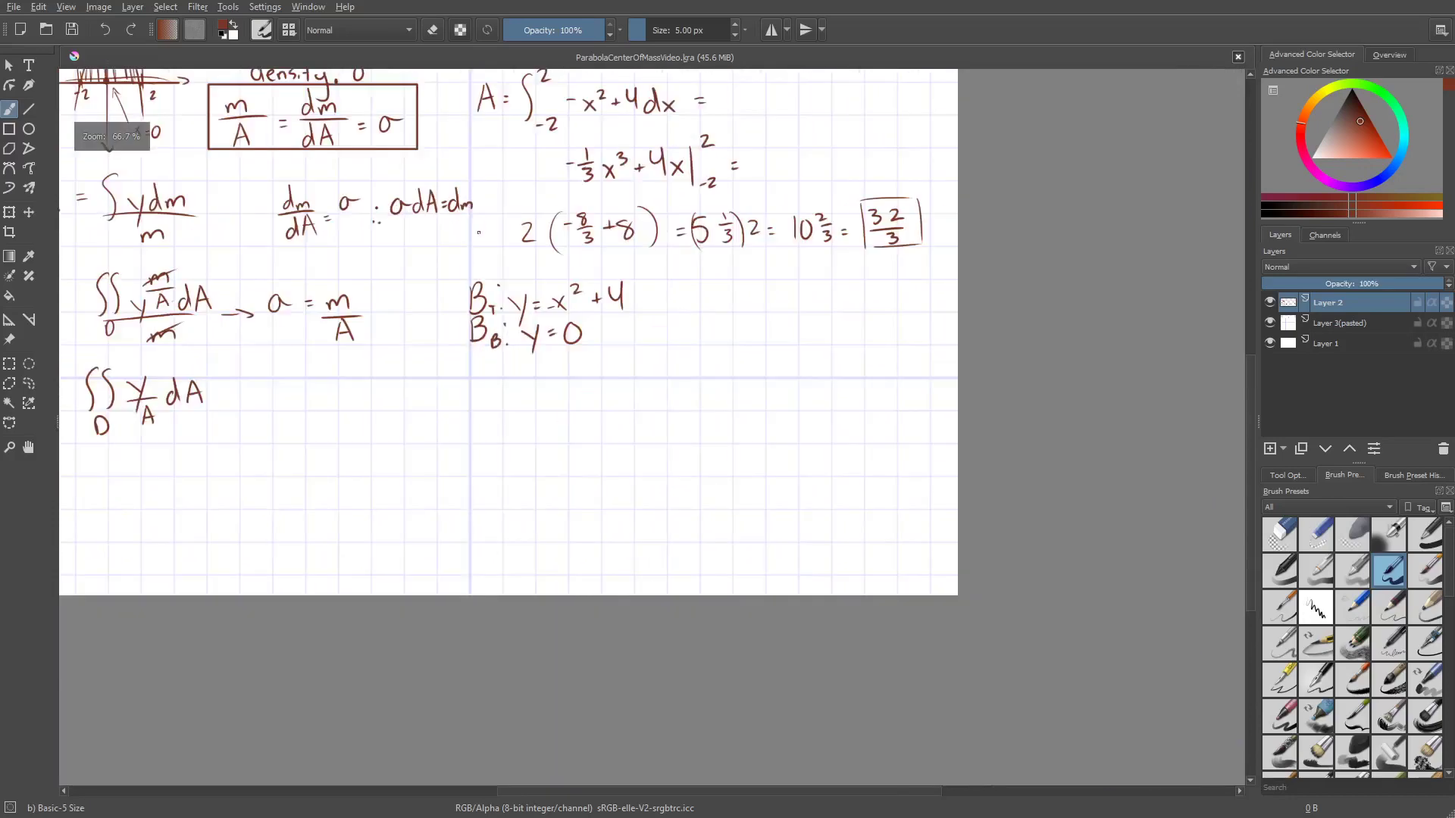
# Select the ∬ y/A dA expression and move it beside the boundary equations.
pyautogui.click(10, 363)
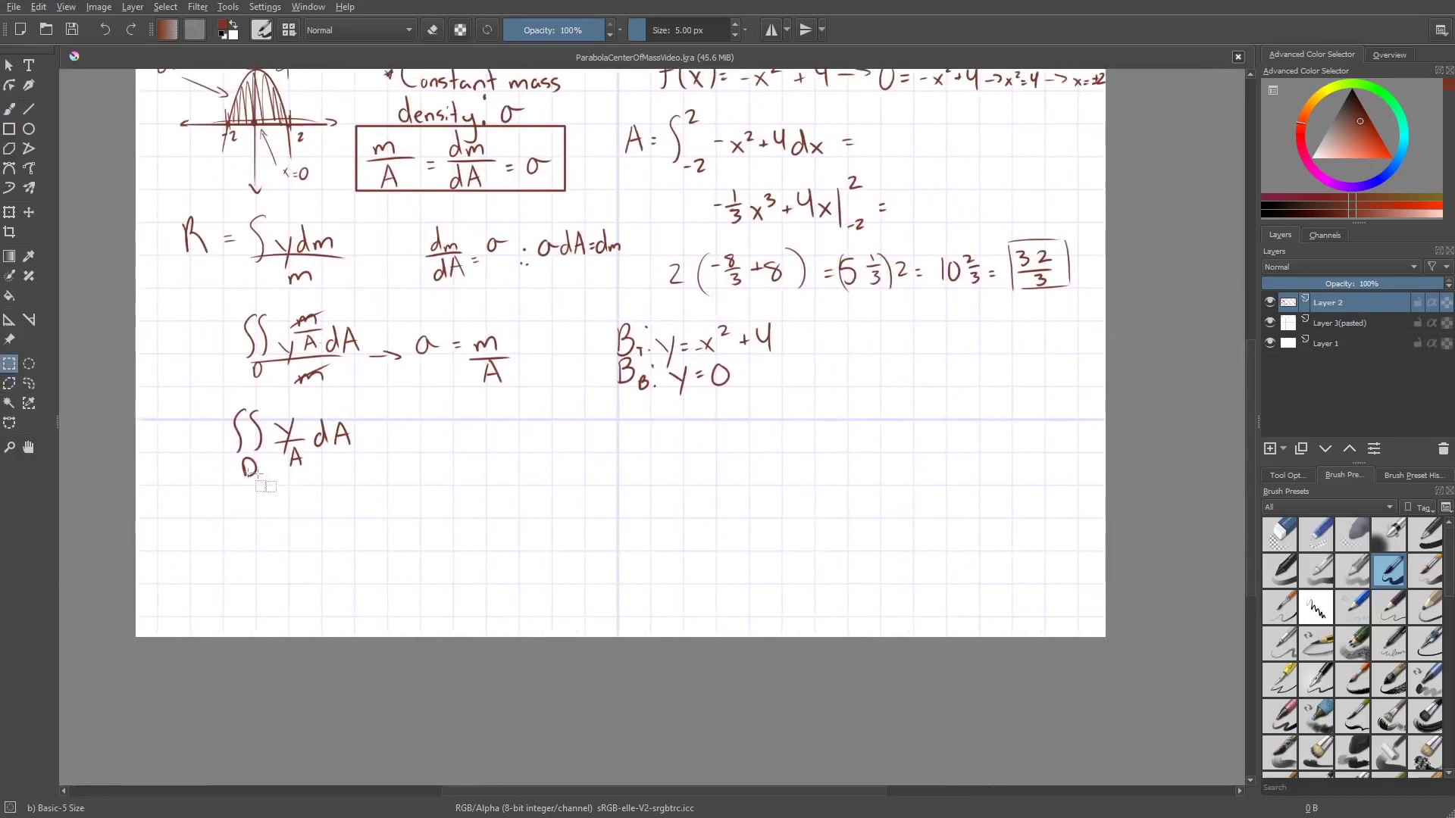
pyautogui.moveTo(207, 405); pyautogui.dragTo(387, 496)
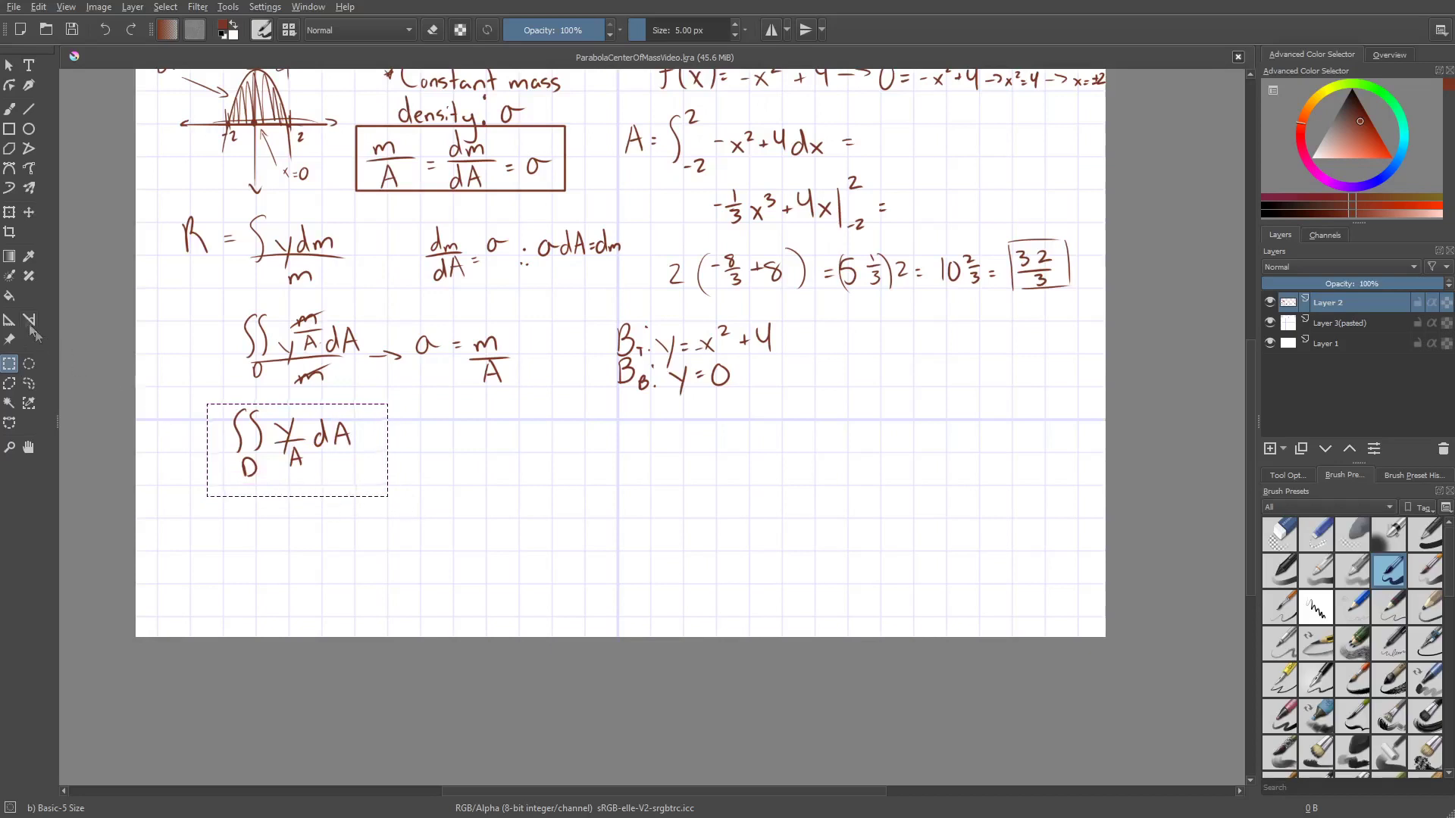
pyautogui.click(9, 212)
pyautogui.moveTo(277, 442); pyautogui.dragTo(944, 352)
pyautogui.click(9, 364)
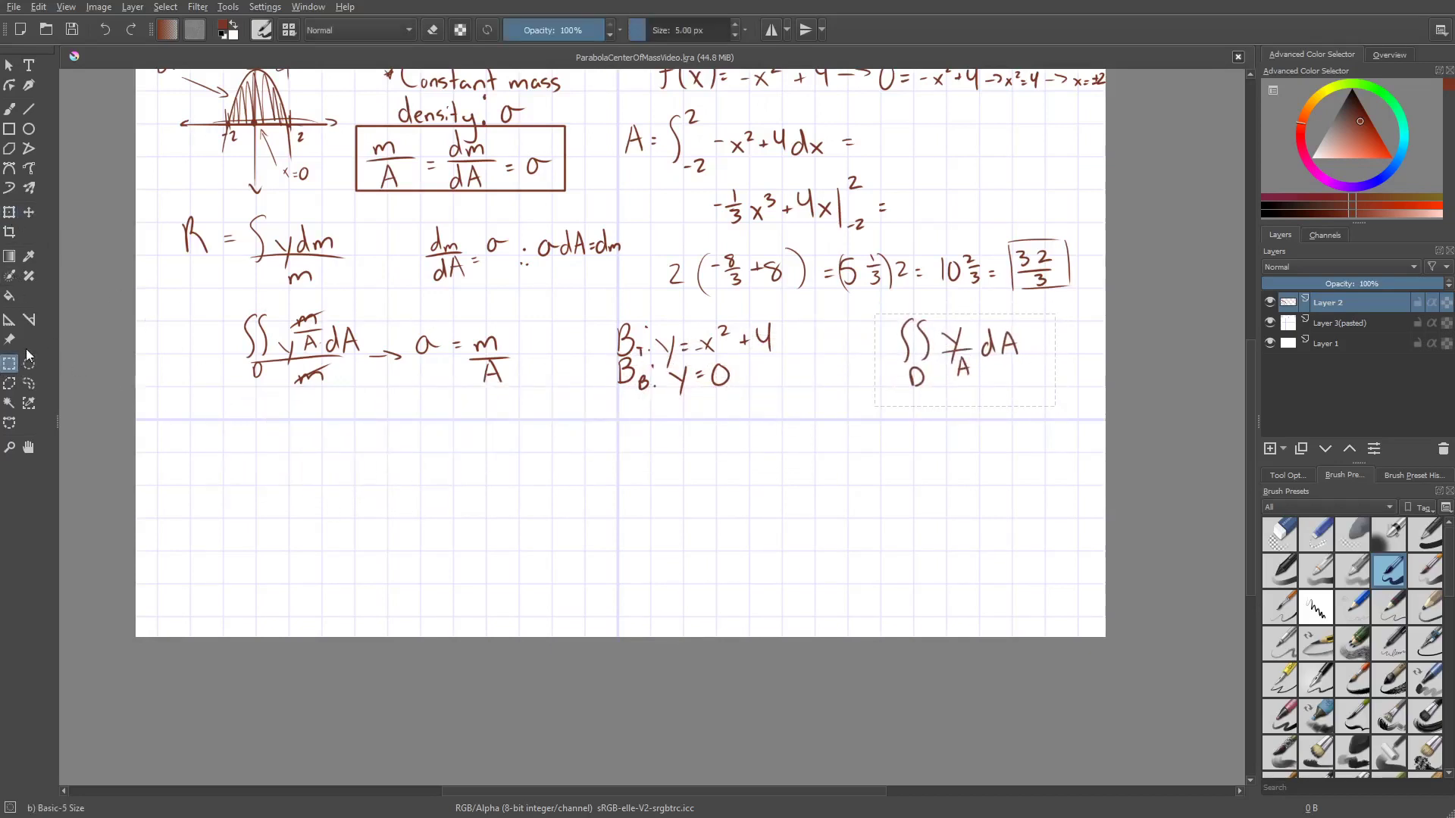
# Clear the selection, reset the view to actual size, and return to freehand brush.
pyautogui.rightClick(509, 440)
pyautogui.click(545, 464)
pyautogui.press('1')
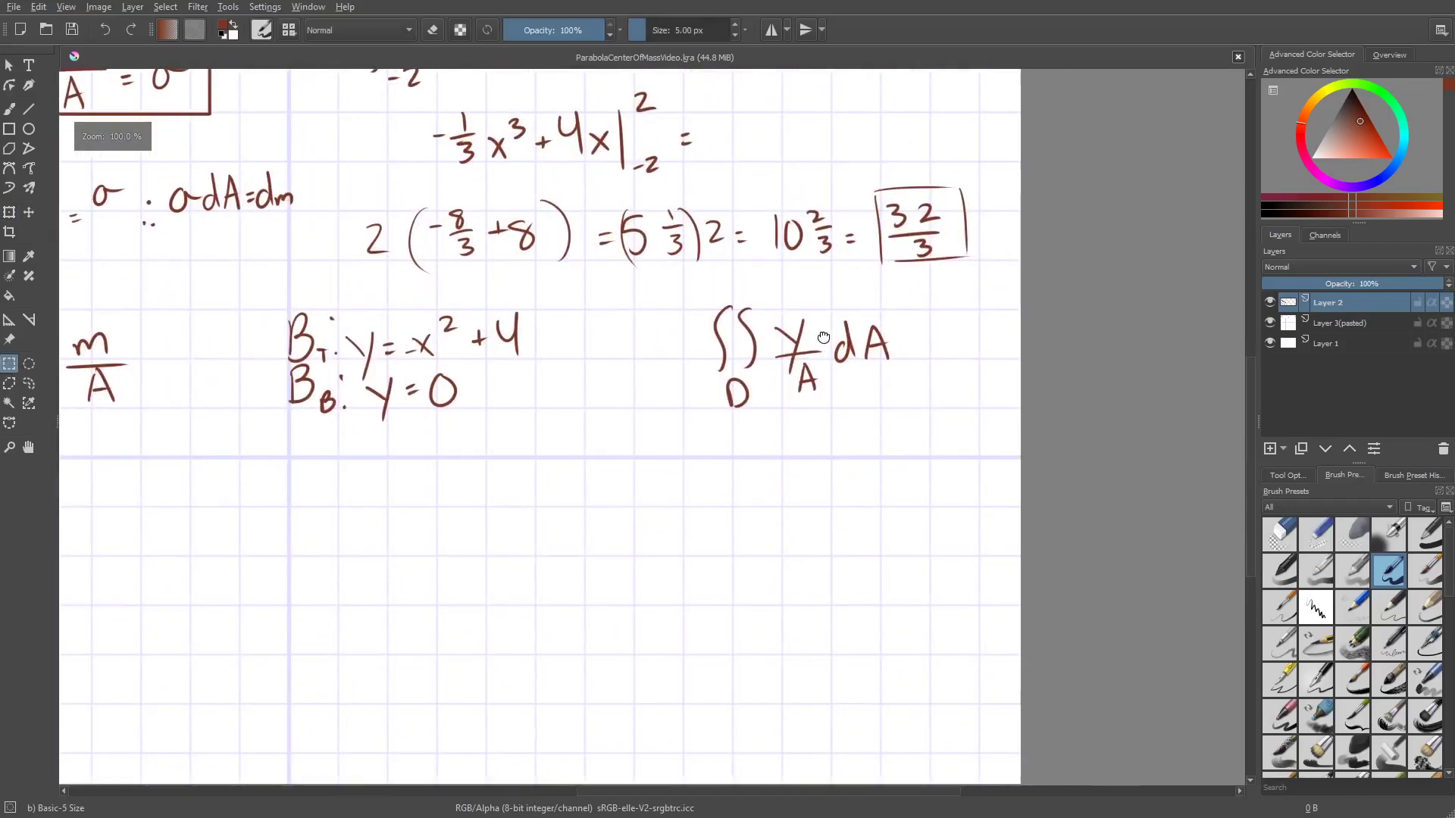
pyautogui.moveTo(824, 337); pyautogui.dragTo(831, 319)
pyautogui.click(7, 111)
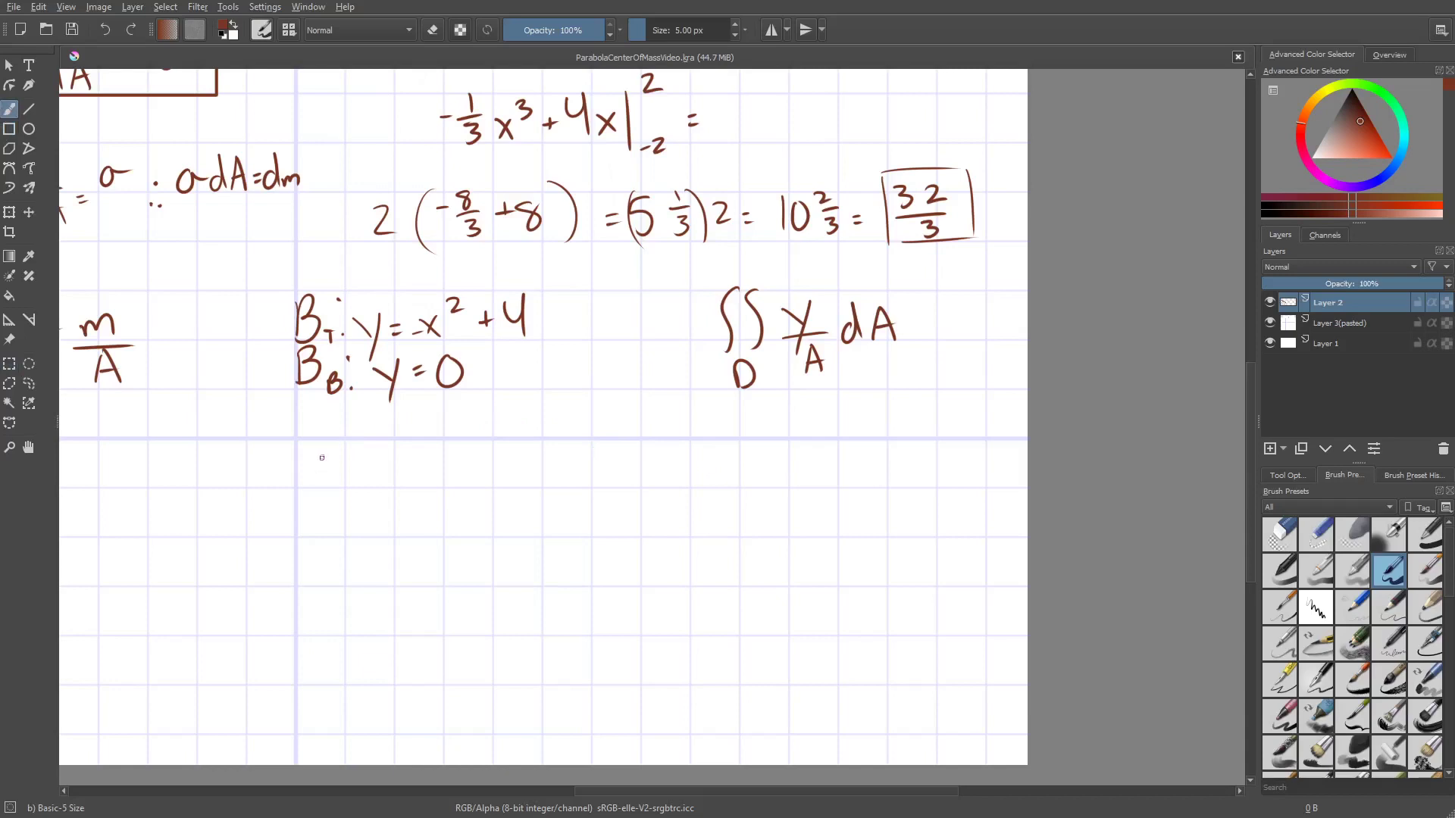
# Draw a double integral of 3y/32 below the boundary equations.
pyautogui.moveTo(324, 440)
pyautogui.mouseDown()
pyautogui.moveTo(307, 450)
pyautogui.moveTo(327, 532)
pyautogui.mouseUp()
pyautogui.moveTo(350, 440); pyautogui.dragTo(359, 524)
pyautogui.moveTo(412, 455)
pyautogui.mouseDown()
pyautogui.moveTo(436, 475)
pyautogui.moveTo(432, 502)
pyautogui.moveTo(480, 489)
pyautogui.mouseUp()
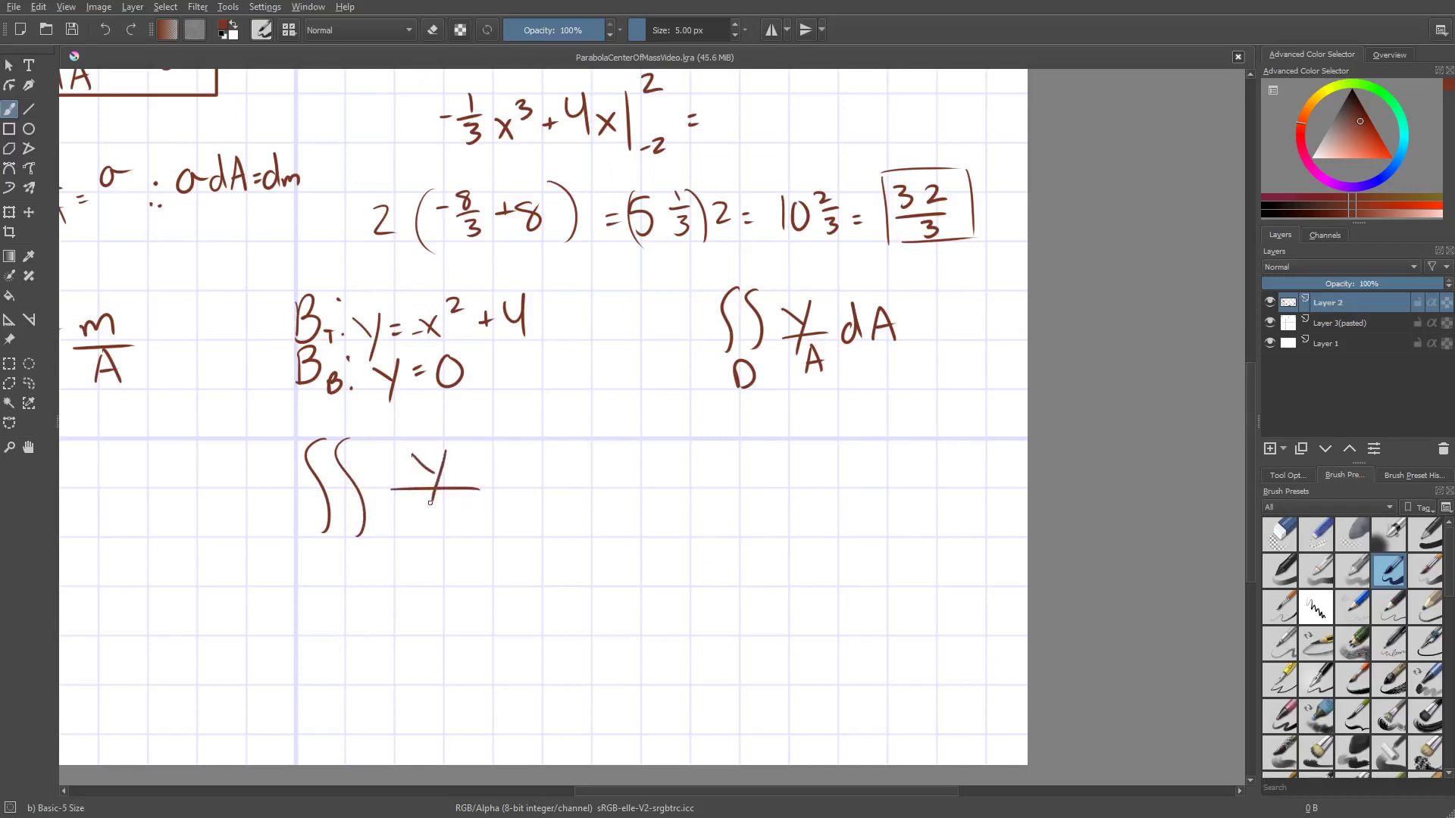
pyautogui.moveTo(386, 445)
pyautogui.mouseDown()
pyautogui.moveTo(387, 479)
pyautogui.moveTo(419, 499)
pyautogui.moveTo(410, 528)
pyautogui.moveTo(464, 528)
pyautogui.mouseUp()
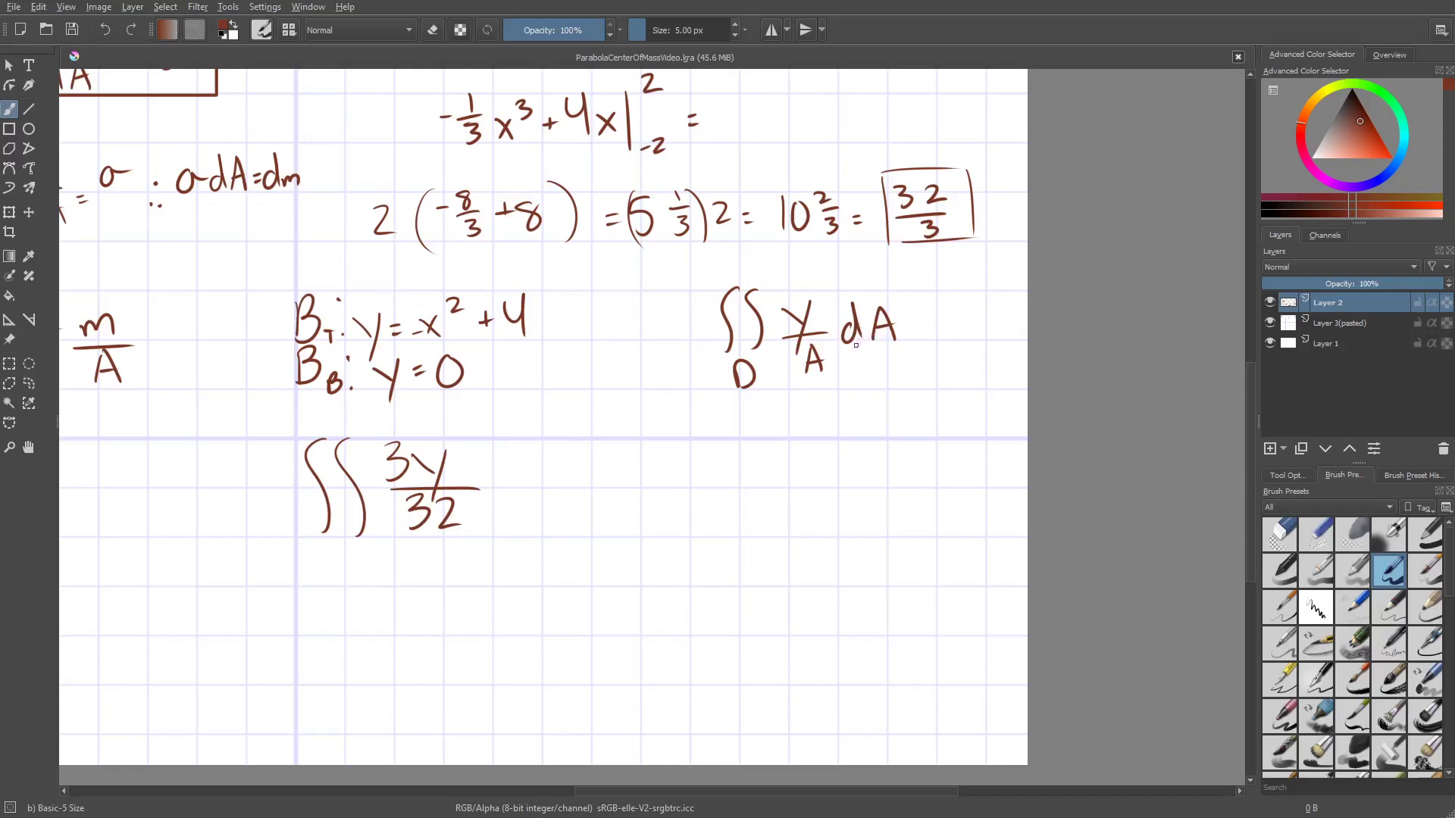
# Write the differentials dydx, correcting a wrongly ordered first attempt.
pyautogui.moveTo(524, 480)
pyautogui.mouseDown()
pyautogui.moveTo(526, 497)
pyautogui.moveTo(591, 491)
pyautogui.mouseUp()
pyautogui.moveTo(600, 474); pyautogui.dragTo(610, 522)
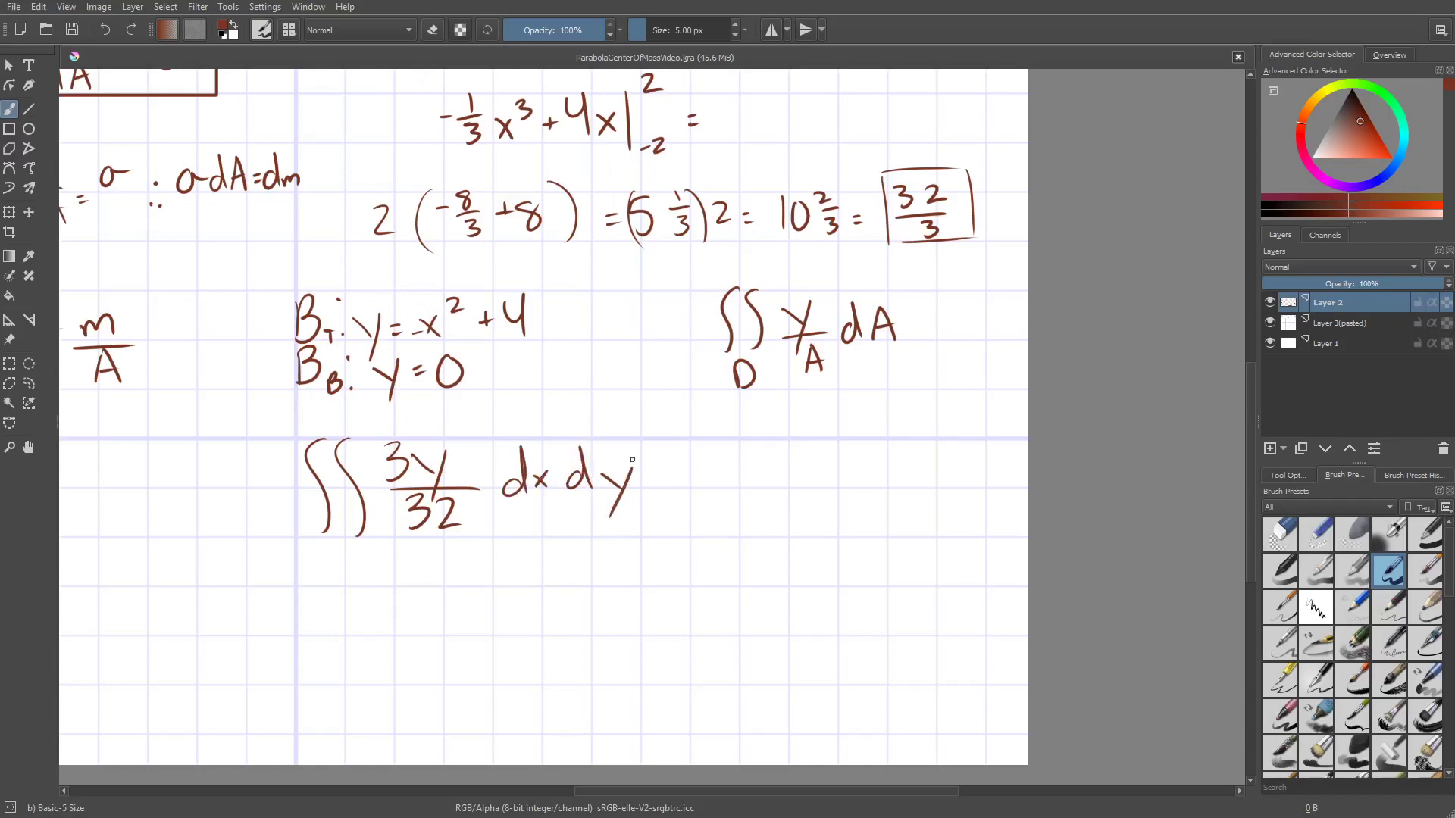
pyautogui.hotkey('ctrl', 'z')
pyautogui.hotkey('ctrl', 'z')
pyautogui.hotkey('ctrl', 'z')
pyautogui.hotkey('ctrl', 'z')
pyautogui.hotkey('ctrl', 'z')
pyautogui.hotkey('ctrl', 'z')
pyautogui.moveTo(539, 477); pyautogui.dragTo(552, 492)
pyautogui.moveTo(561, 472)
pyautogui.mouseDown()
pyautogui.moveTo(554, 512)
pyautogui.moveTo(591, 490)
pyautogui.mouseUp()
pyautogui.moveTo(600, 460)
pyautogui.mouseDown()
pyautogui.moveTo(623, 481)
pyautogui.moveTo(602, 480)
pyautogui.mouseUp()
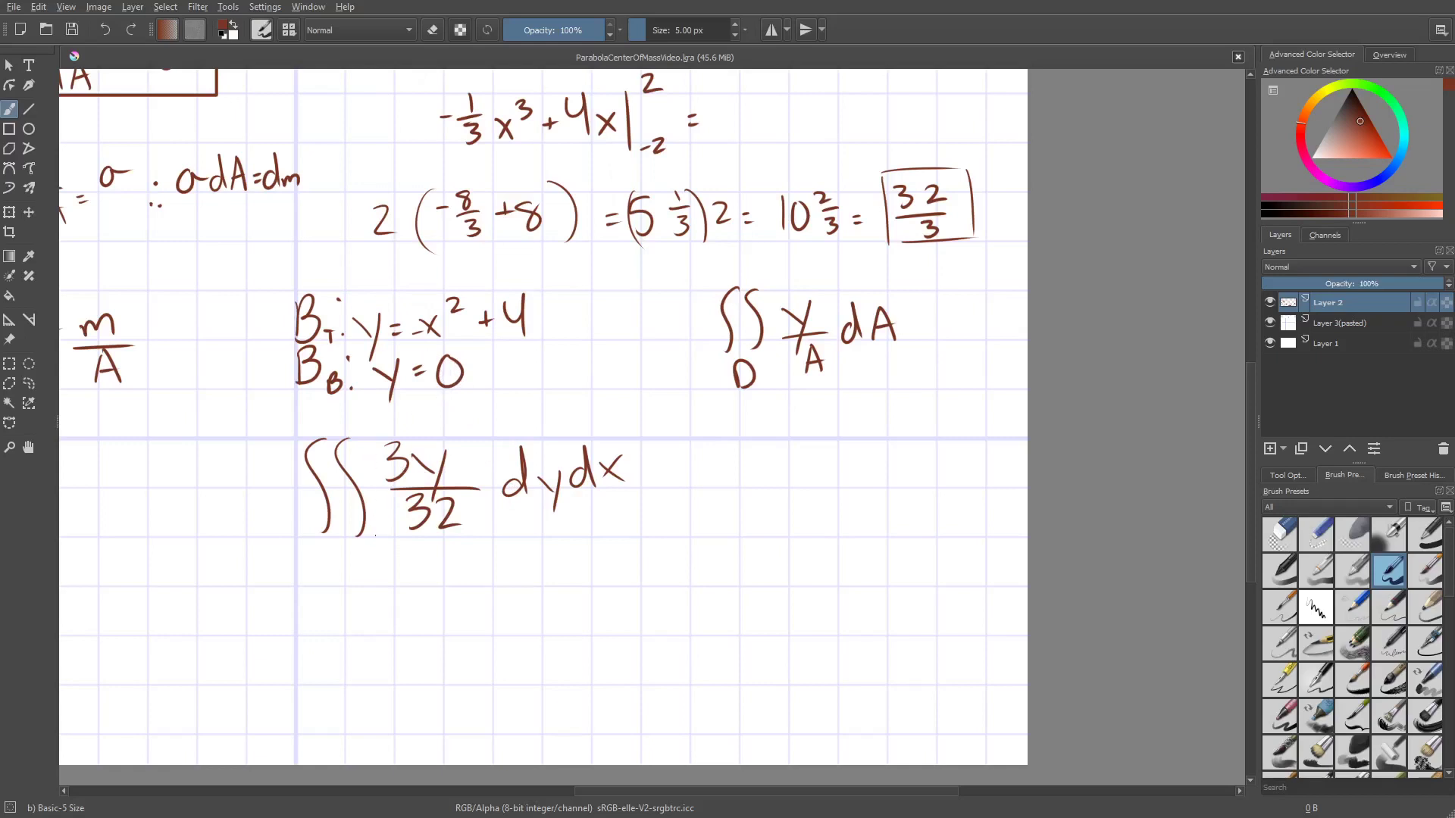
# Add limits 0 to -x²+4 on the inner integral and -2 to 2 on the outer.
pyautogui.moveTo(377, 531); pyautogui.dragTo(376, 531)
pyautogui.moveTo(361, 417)
pyautogui.mouseDown()
pyautogui.moveTo(374, 430)
pyautogui.moveTo(425, 403)
pyautogui.moveTo(424, 431)
pyautogui.mouseUp()
pyautogui.moveTo(304, 546); pyautogui.dragTo(313, 545)
pyautogui.moveTo(320, 535); pyautogui.dragTo(333, 551)
pyautogui.moveTo(305, 405); pyautogui.dragTo(323, 416)
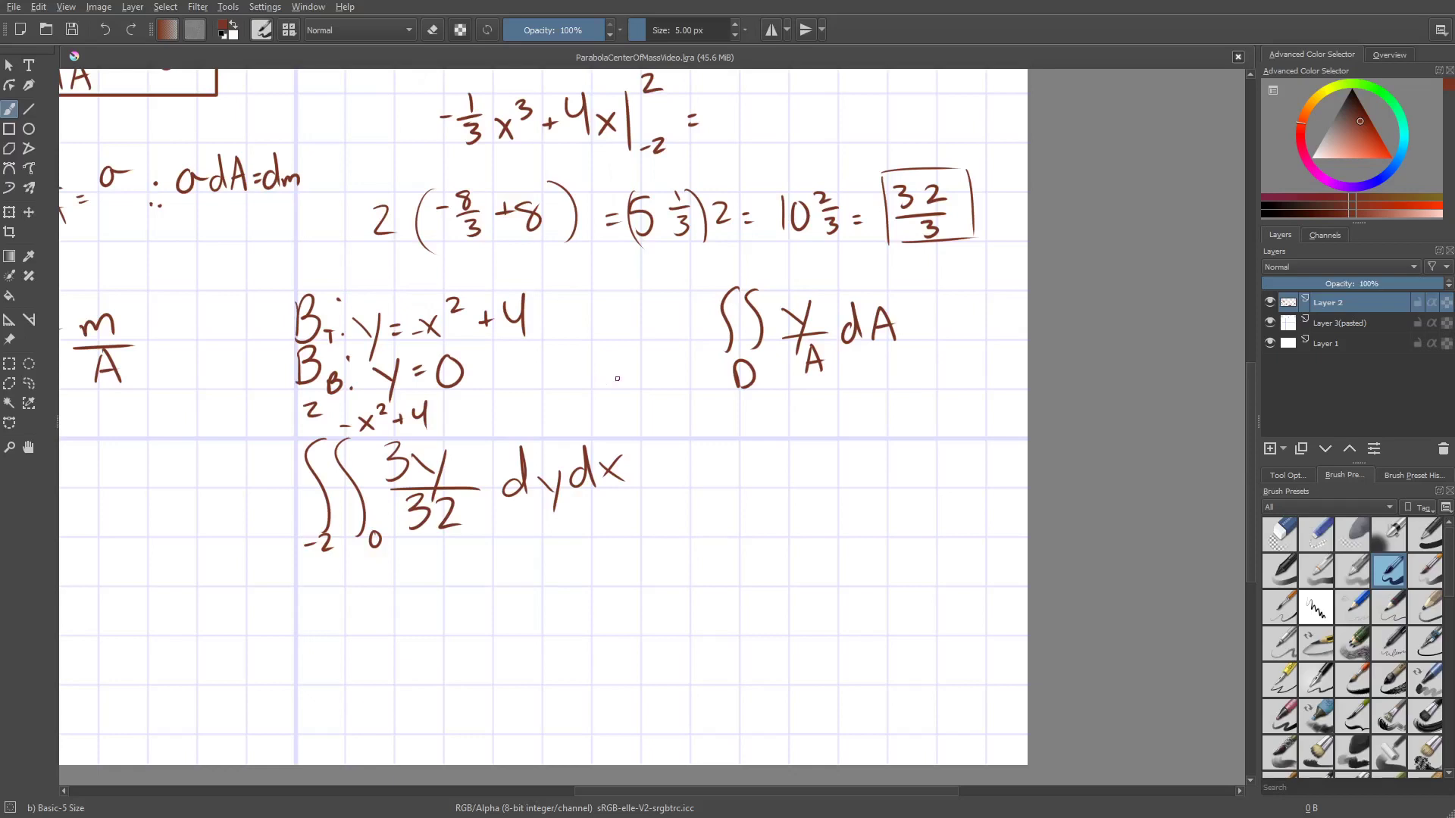
# Write '= ∫ 3/64 y²' after dydx, correcting the denominator from 32 to 64.
pyautogui.moveTo(658, 478); pyautogui.dragTo(670, 477)
pyautogui.moveTo(660, 483)
pyautogui.mouseDown()
pyautogui.moveTo(735, 464)
pyautogui.moveTo(715, 480)
pyautogui.moveTo(758, 486)
pyautogui.moveTo(722, 521)
pyautogui.moveTo(759, 508)
pyautogui.moveTo(766, 522)
pyautogui.mouseUp()
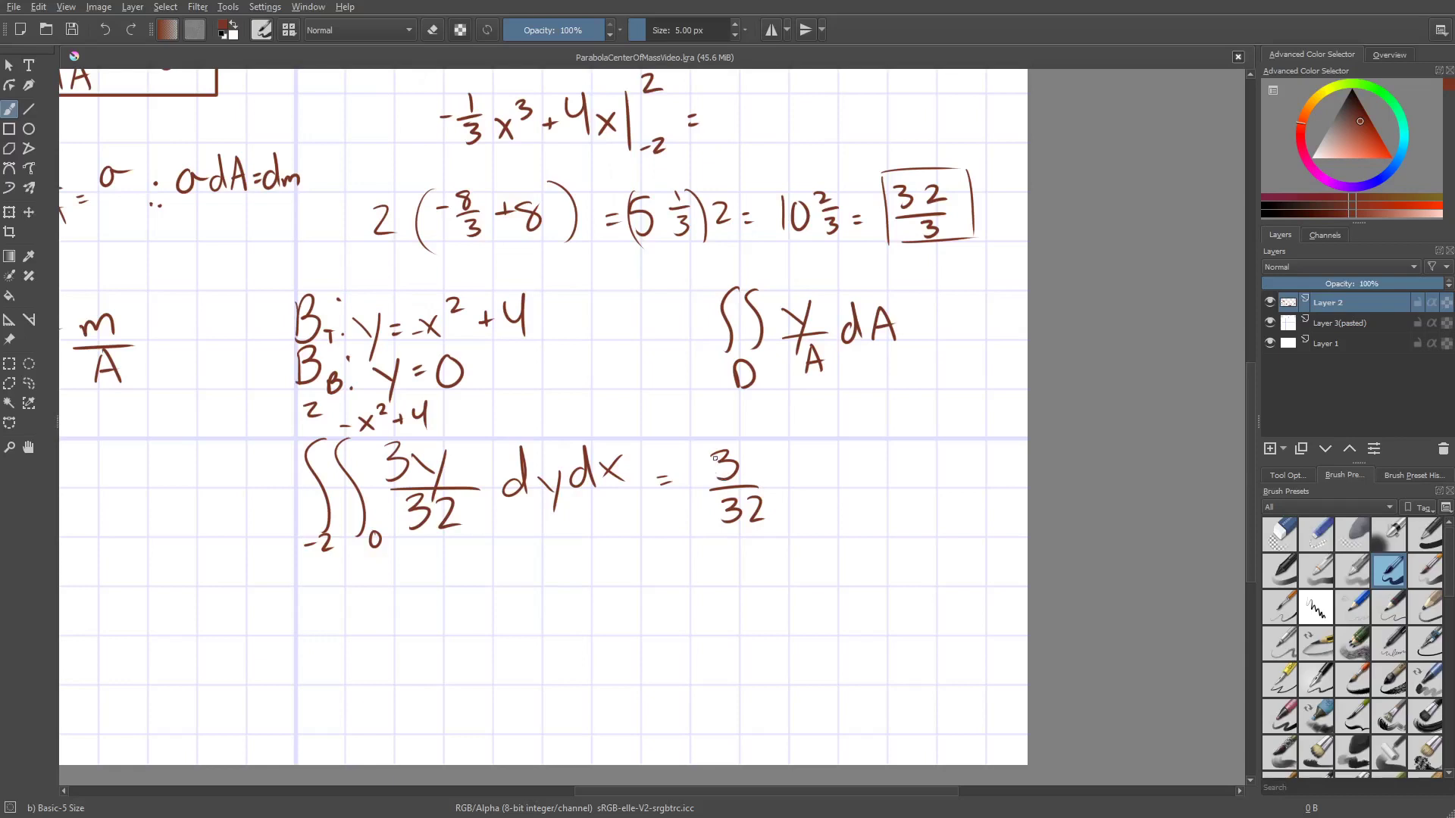
pyautogui.hotkey('ctrl', 'z')
pyautogui.hotkey('ctrl', 'z')
pyautogui.hotkey('ctrl', 'z')
pyautogui.moveTo(729, 502)
pyautogui.mouseDown()
pyautogui.moveTo(716, 521)
pyautogui.moveTo(748, 516)
pyautogui.mouseUp()
pyautogui.moveTo(754, 498); pyautogui.dragTo(755, 533)
pyautogui.moveTo(782, 482); pyautogui.dragTo(794, 494)
pyautogui.moveTo(801, 477)
pyautogui.mouseDown()
pyautogui.moveTo(791, 515)
pyautogui.moveTo(814, 469)
pyautogui.moveTo(851, 441)
pyautogui.moveTo(878, 512)
pyautogui.mouseUp()
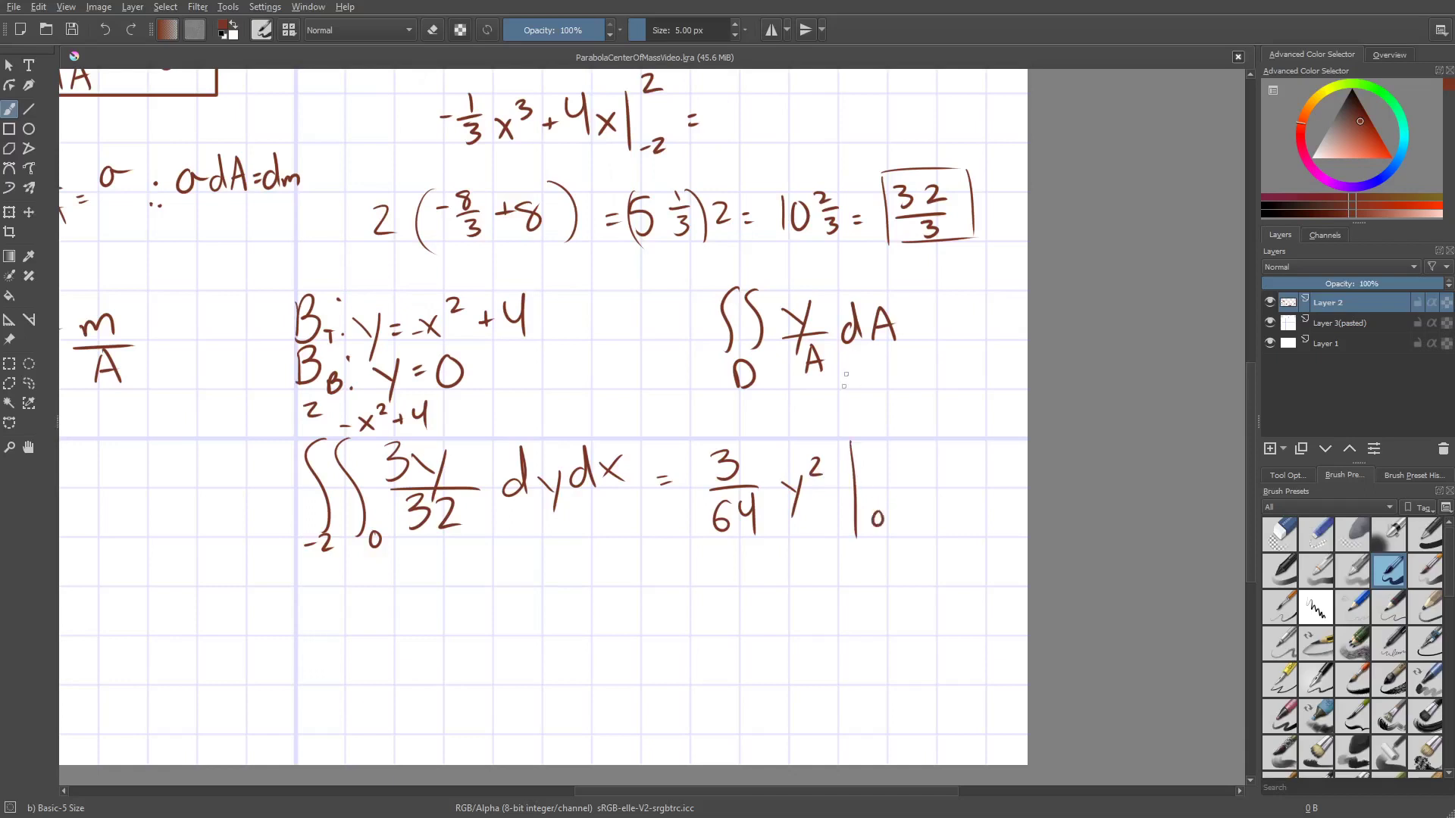
# Add the evaluation limit -x²+4, an '=', integral limits -2 to 2, and dx.
pyautogui.moveTo(886, 438); pyautogui.dragTo(900, 453)
pyautogui.moveTo(899, 438)
pyautogui.mouseDown()
pyautogui.moveTo(886, 453)
pyautogui.moveTo(918, 437)
pyautogui.moveTo(925, 449)
pyautogui.mouseUp()
pyautogui.moveTo(919, 444); pyautogui.dragTo(953, 446)
pyautogui.moveTo(951, 428); pyautogui.dragTo(955, 457)
pyautogui.moveTo(936, 490); pyautogui.dragTo(947, 489)
pyautogui.moveTo(937, 497); pyautogui.dragTo(950, 497)
pyautogui.moveTo(688, 439); pyautogui.dragTo(671, 529)
pyautogui.moveTo(678, 534); pyautogui.dragTo(702, 536)
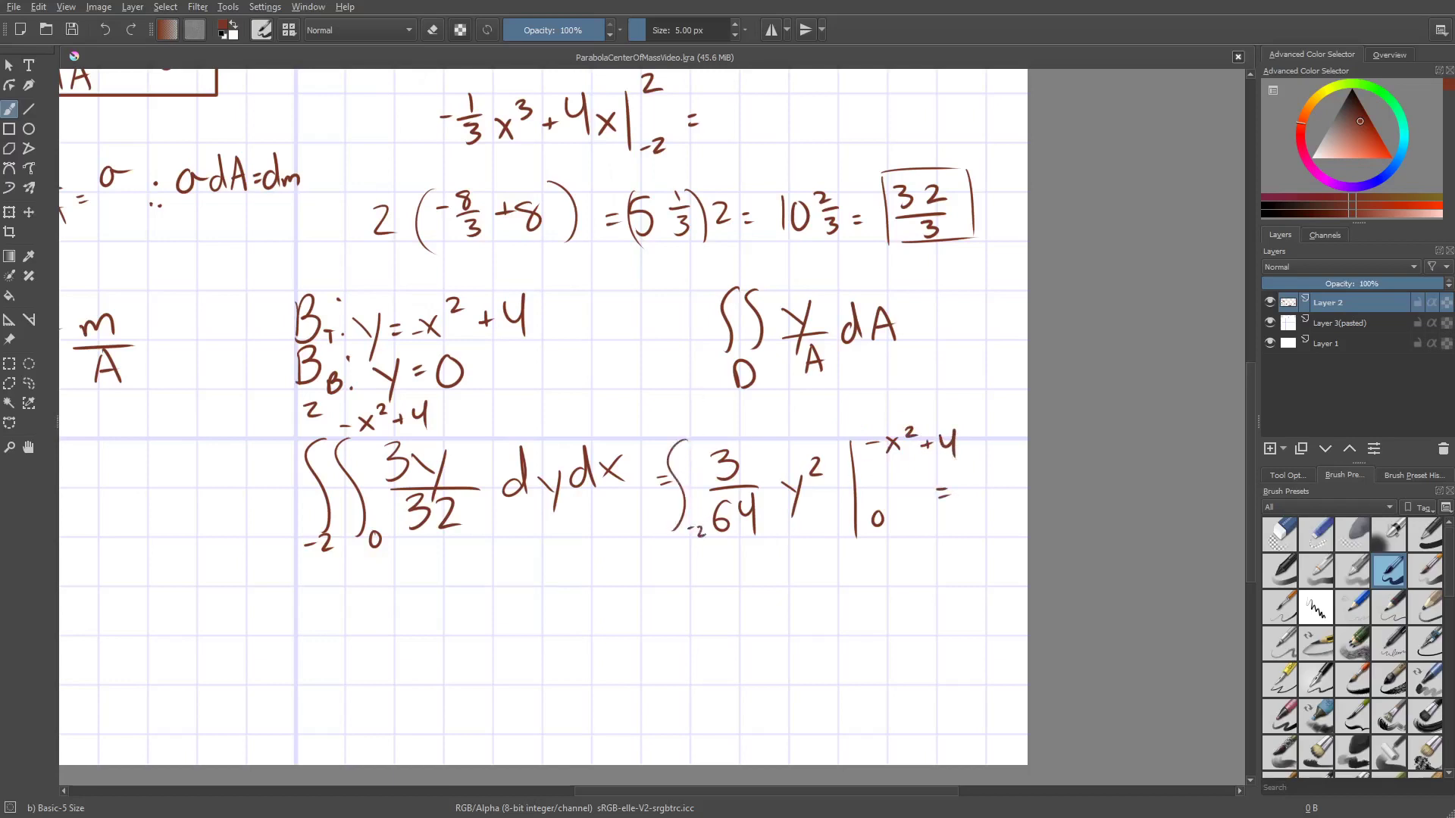
pyautogui.moveTo(699, 430); pyautogui.dragTo(708, 440)
pyautogui.moveTo(911, 521)
pyautogui.mouseDown()
pyautogui.moveTo(906, 536)
pyautogui.moveTo(915, 497)
pyautogui.mouseUp()
pyautogui.moveTo(912, 519); pyautogui.dragTo(915, 530)
# On the next line, write ∫ from -2 to 2 of 3/64(-x²+4)² dx =.
pyautogui.moveTo(719, 302); pyautogui.dragTo(765, 265)
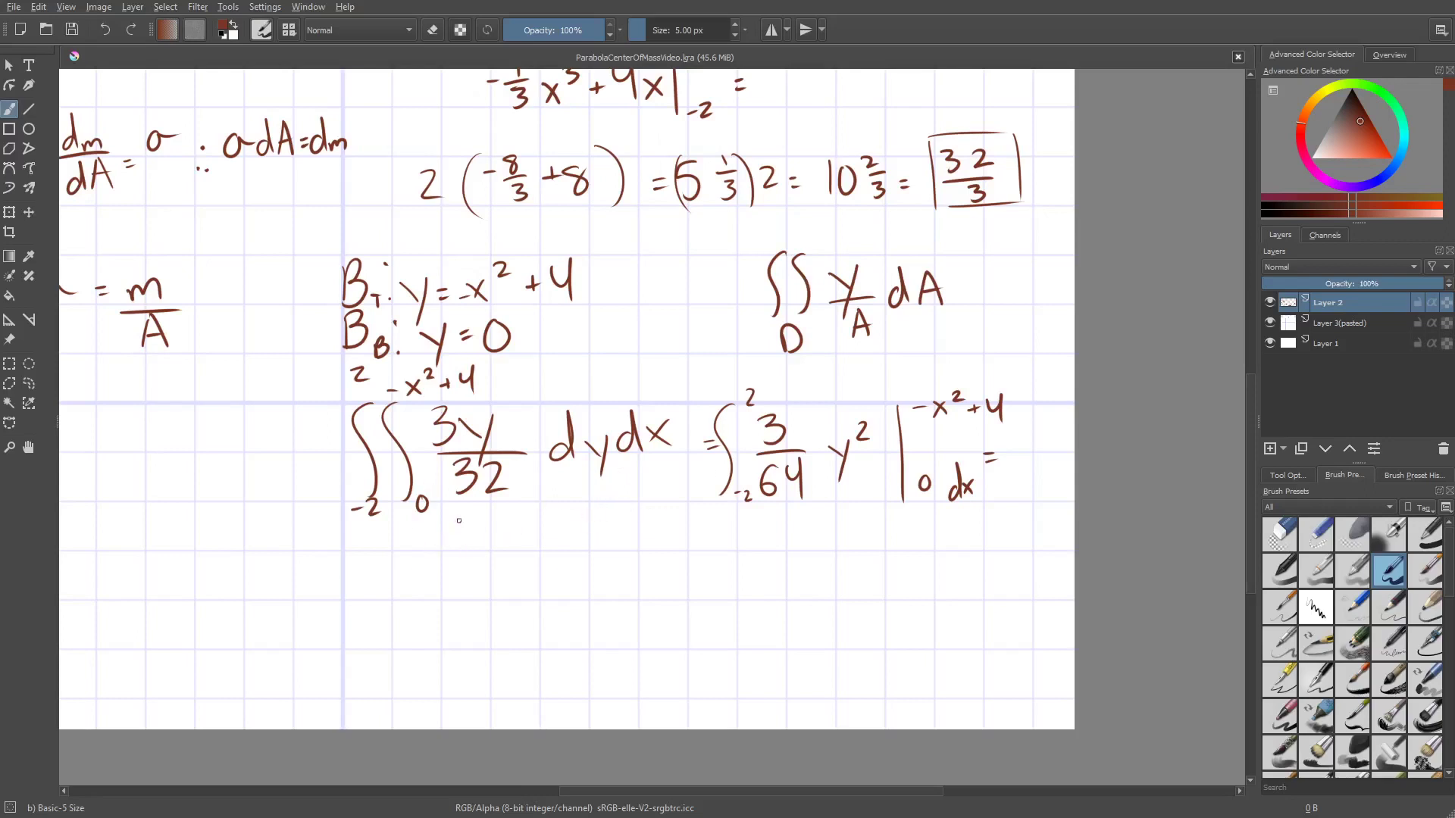
pyautogui.moveTo(455, 515)
pyautogui.mouseDown()
pyautogui.moveTo(468, 528)
pyautogui.moveTo(455, 542)
pyautogui.moveTo(497, 555)
pyautogui.moveTo(445, 594)
pyautogui.mouseUp()
pyautogui.moveTo(476, 573); pyautogui.dragTo(492, 600)
pyautogui.moveTo(531, 544)
pyautogui.mouseDown()
pyautogui.moveTo(523, 583)
pyautogui.moveTo(561, 556)
pyautogui.moveTo(588, 577)
pyautogui.mouseUp()
pyautogui.moveTo(588, 555)
pyautogui.mouseDown()
pyautogui.moveTo(569, 578)
pyautogui.moveTo(625, 564)
pyautogui.mouseUp()
pyautogui.moveTo(616, 555)
pyautogui.mouseDown()
pyautogui.moveTo(616, 574)
pyautogui.moveTo(650, 564)
pyautogui.mouseUp()
pyautogui.moveTo(647, 541); pyautogui.dragTo(648, 576)
pyautogui.moveTo(662, 521)
pyautogui.mouseDown()
pyautogui.moveTo(681, 587)
pyautogui.moveTo(708, 528)
pyautogui.moveTo(724, 528)
pyautogui.mouseUp()
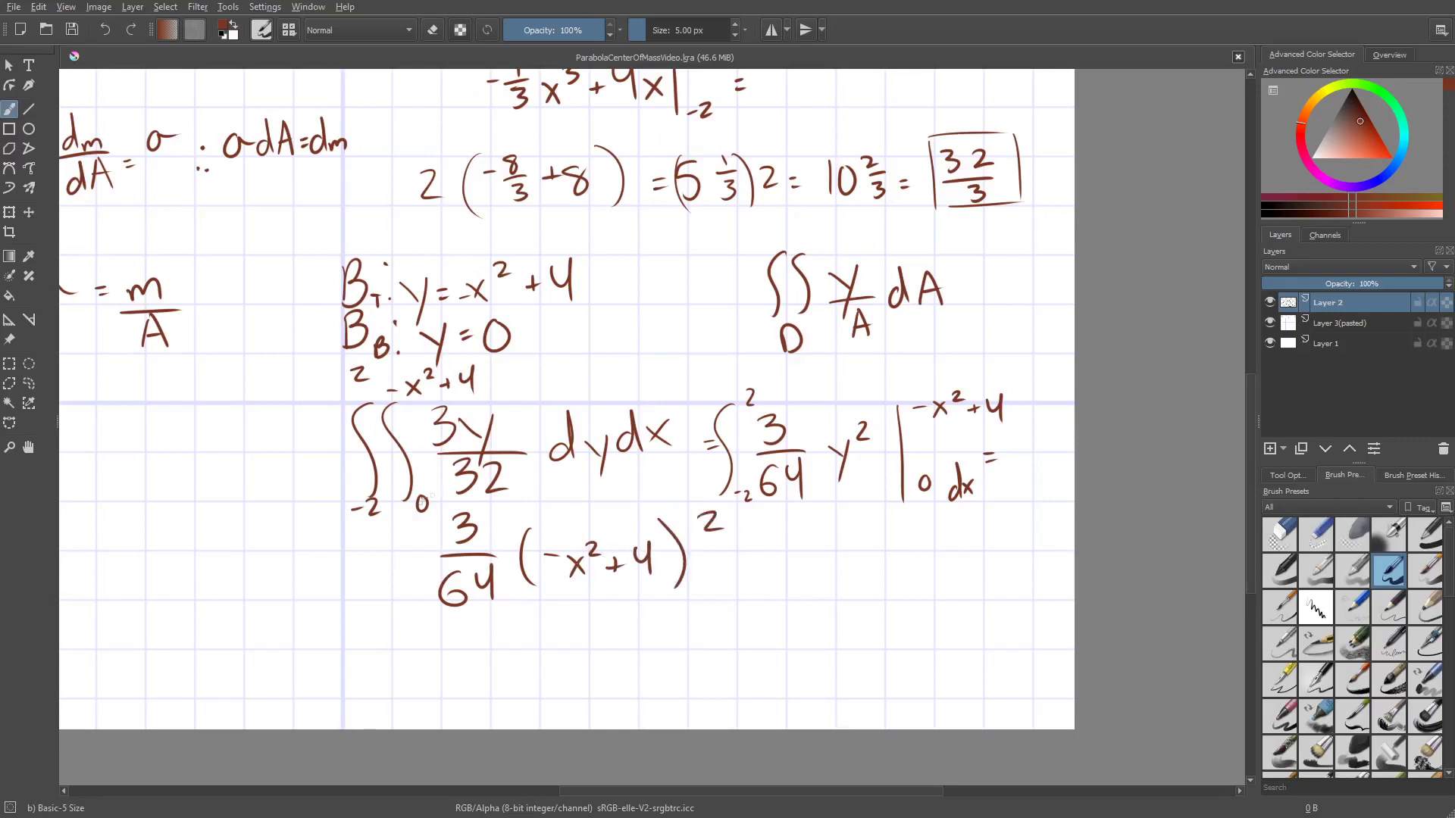
pyautogui.moveTo(410, 523)
pyautogui.mouseDown()
pyautogui.moveTo(384, 602)
pyautogui.moveTo(423, 601)
pyautogui.moveTo(429, 531)
pyautogui.mouseUp()
pyautogui.moveTo(750, 570)
pyautogui.mouseDown()
pyautogui.moveTo(760, 595)
pyautogui.moveTo(788, 595)
pyautogui.mouseUp()
pyautogui.moveTo(788, 575); pyautogui.dragTo(773, 597)
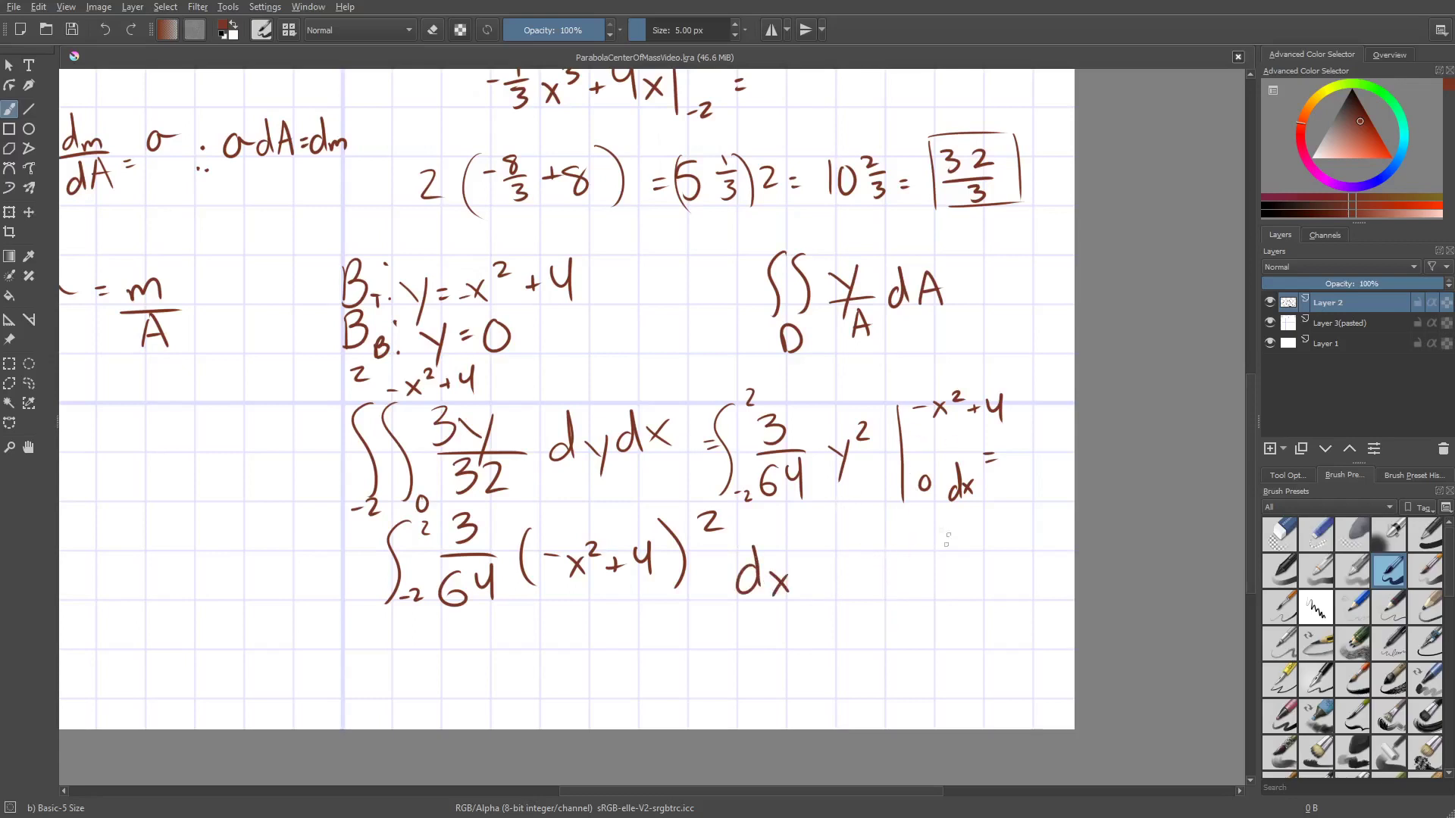
pyautogui.moveTo(819, 562); pyautogui.dragTo(834, 570)
# Draw the box around the 1.6 result beneath the final integral.
pyautogui.moveTo(600, 604)
pyautogui.mouseDown()
pyautogui.moveTo(602, 641)
pyautogui.moveTo(629, 629)
pyautogui.moveTo(589, 651)
pyautogui.moveTo(657, 598)
pyautogui.moveTo(663, 651)
pyautogui.mouseUp()
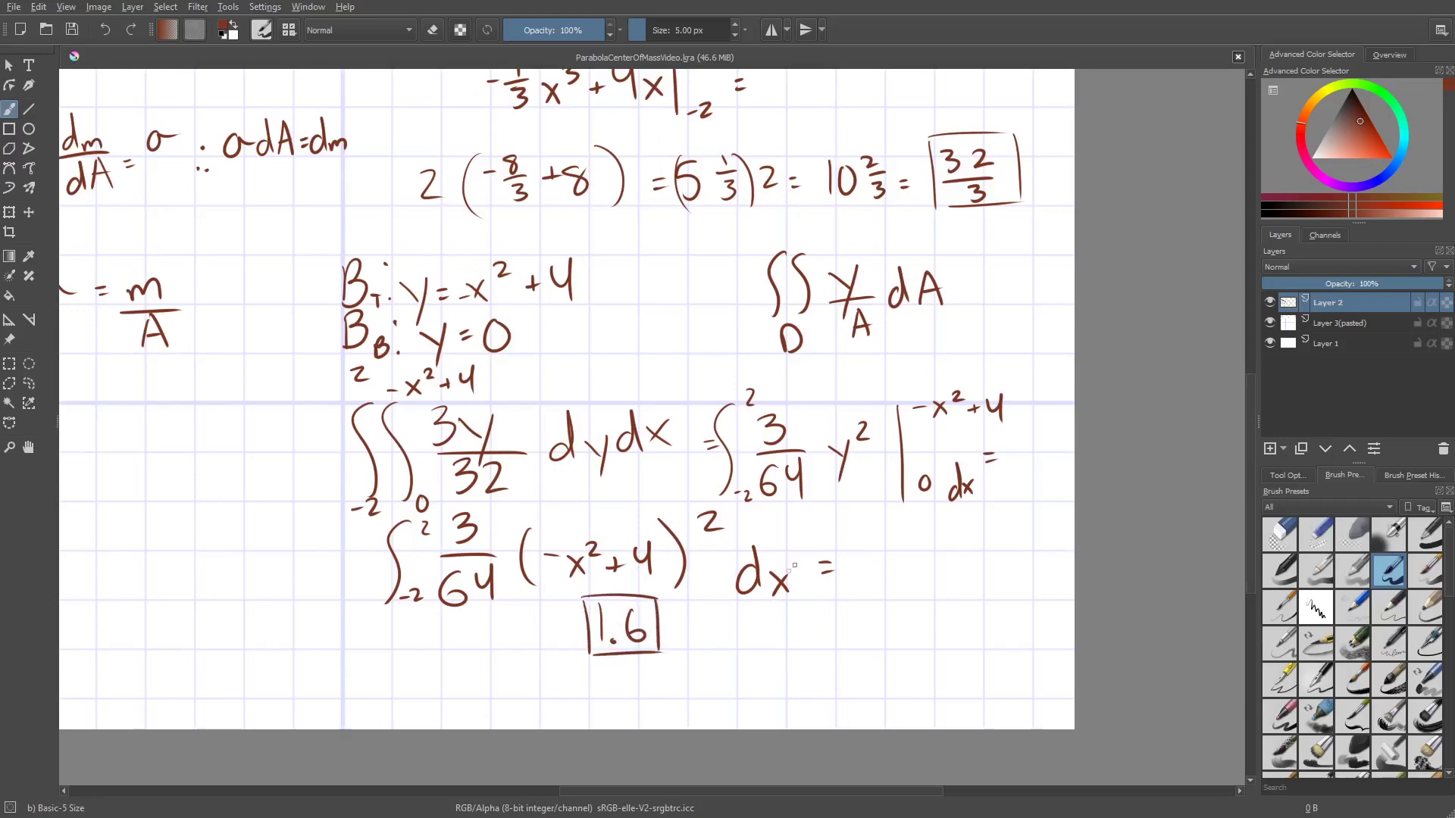
pyautogui.scroll(-3, 437, 443)
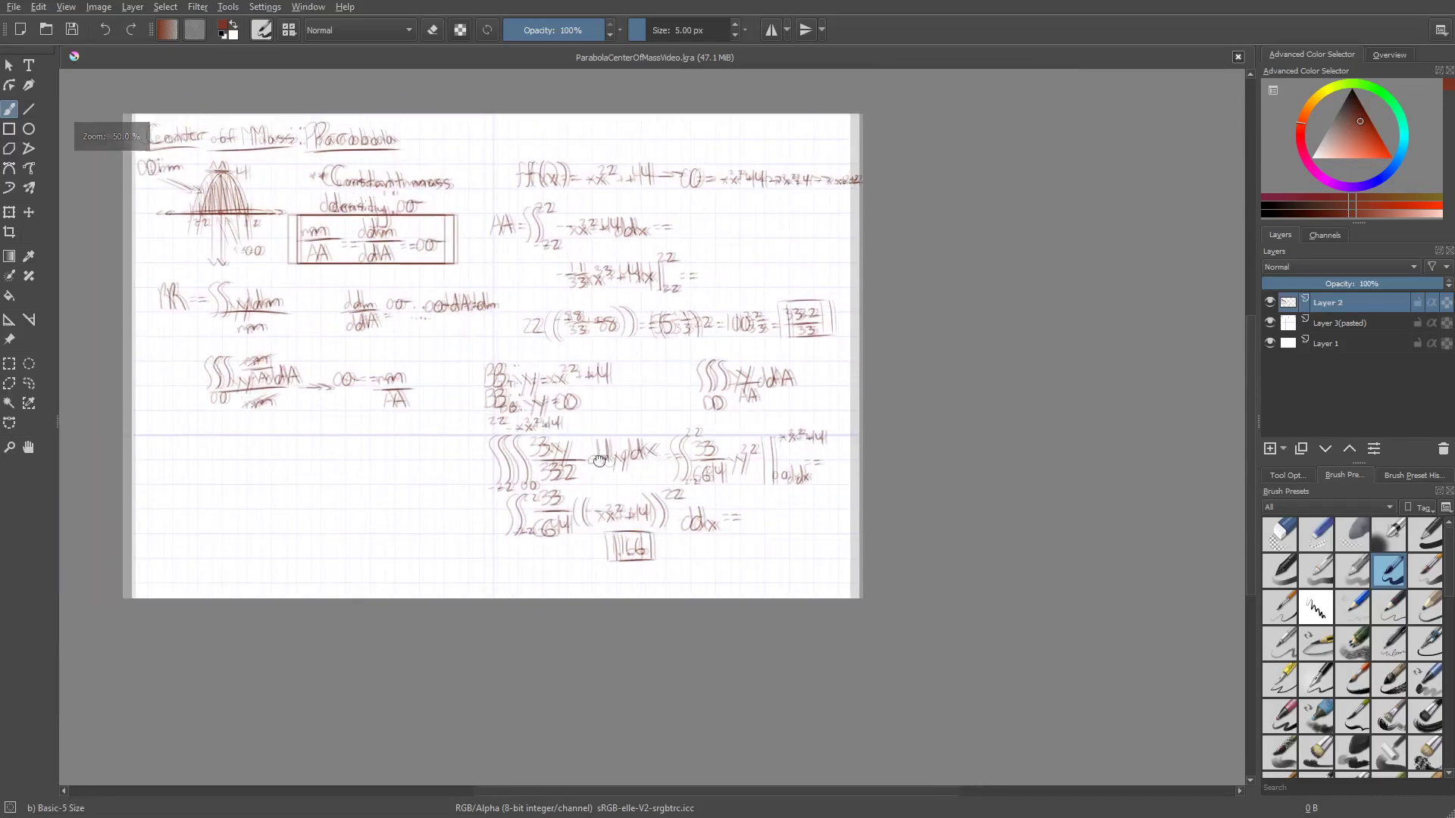
# Write (0, 1.6)=R below the left derivation and enclose it with a rectangle.
pyautogui.hscroll(-3, 634, 474)
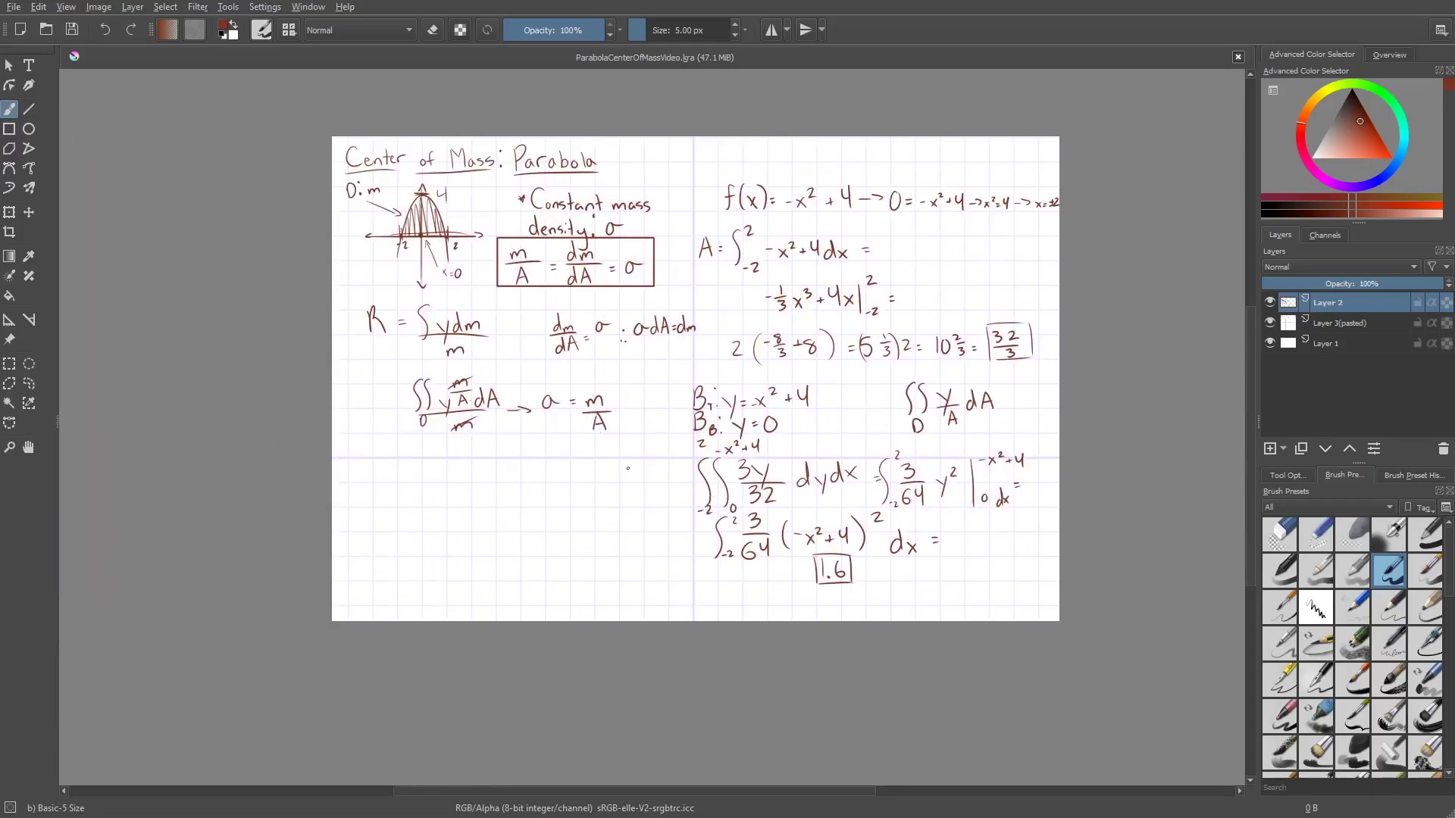
pyautogui.scroll(2, 550, 483)
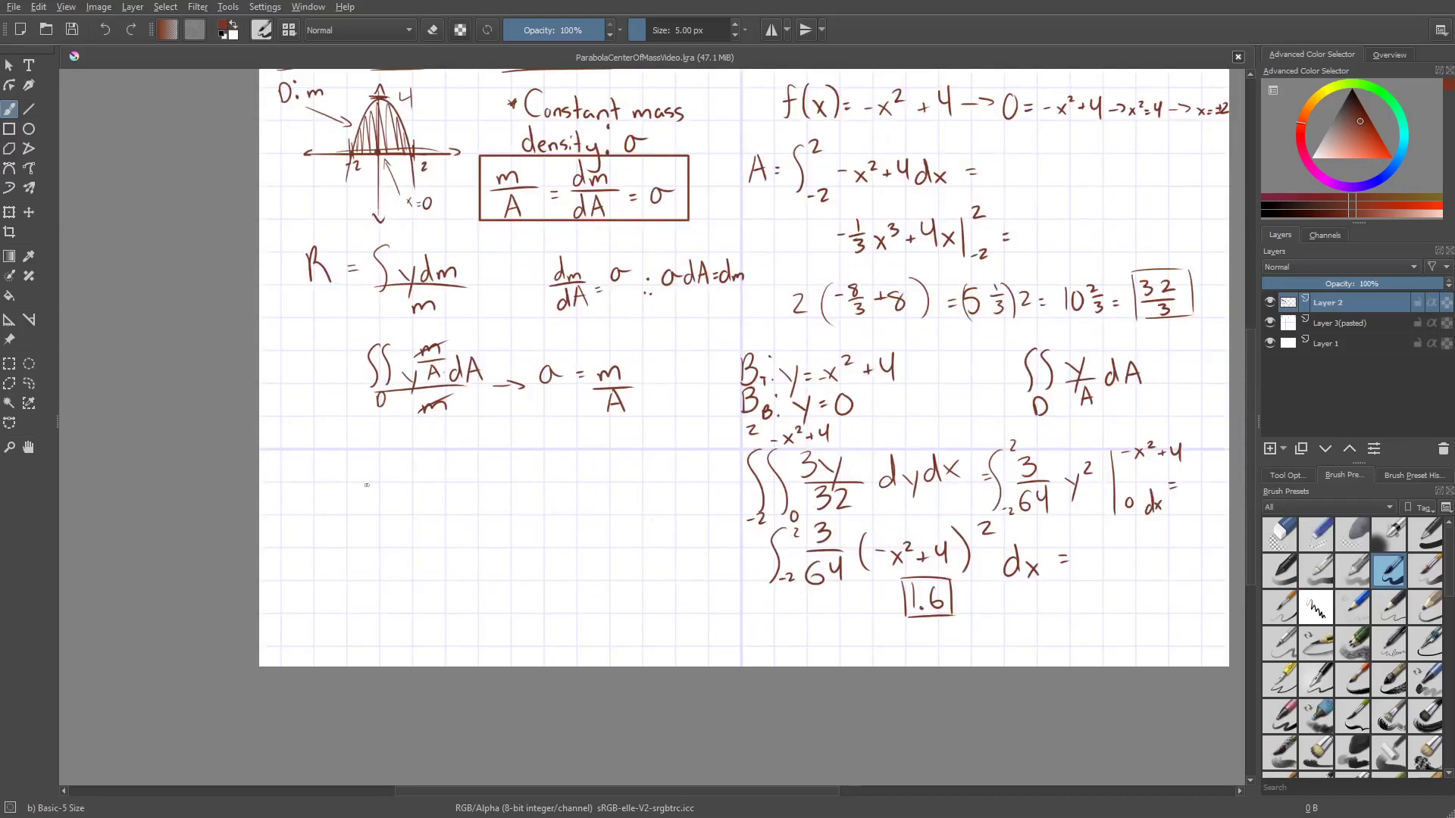
pyautogui.moveTo(369, 479)
pyautogui.mouseDown()
pyautogui.moveTo(371, 517)
pyautogui.moveTo(384, 489)
pyautogui.moveTo(401, 524)
pyautogui.moveTo(477, 499)
pyautogui.moveTo(471, 515)
pyautogui.mouseUp()
pyautogui.click(447, 512)
pyautogui.moveTo(485, 502); pyautogui.dragTo(490, 502)
pyautogui.moveTo(486, 505); pyautogui.dragTo(530, 513)
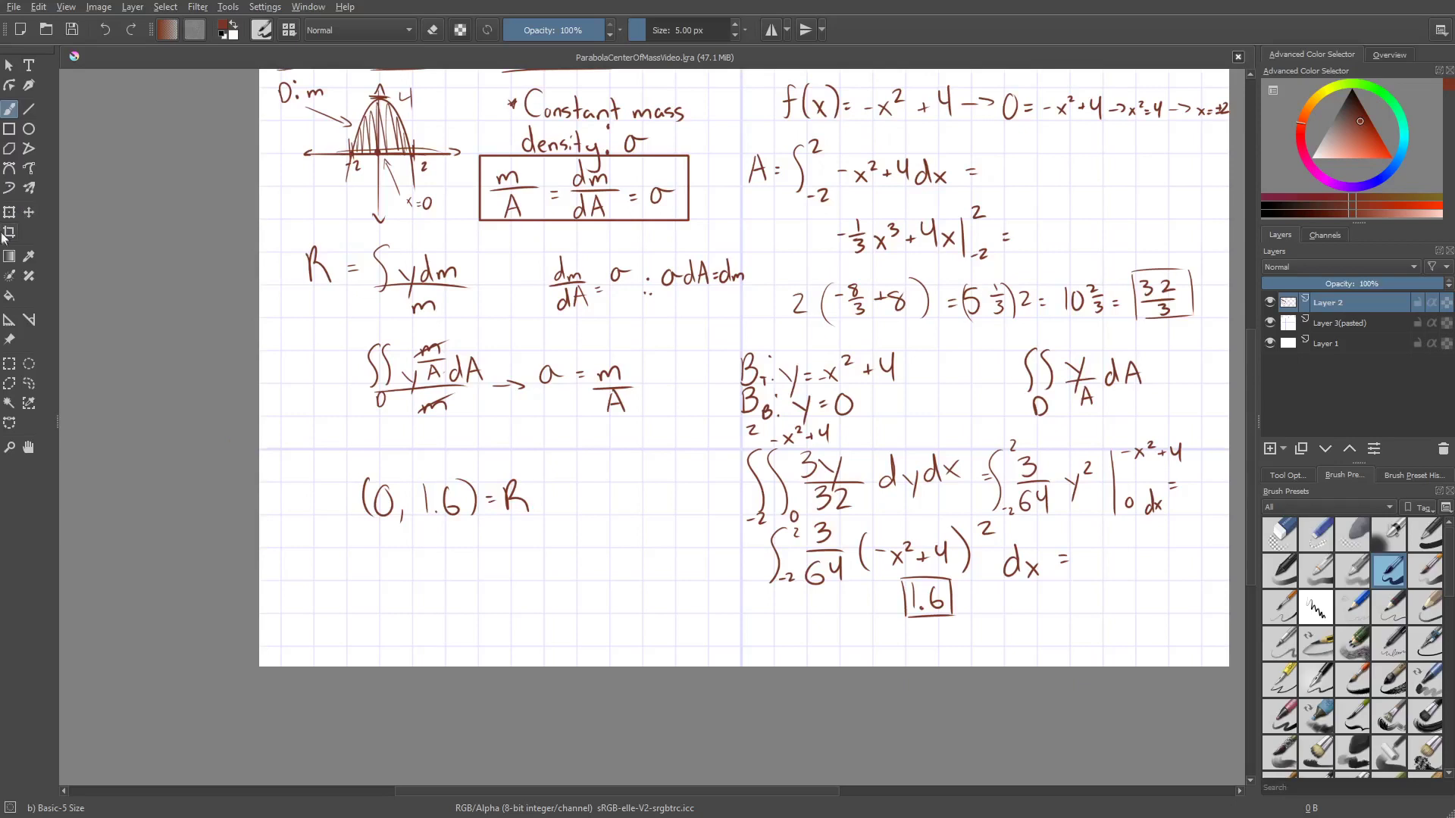
pyautogui.click(9, 129)
pyautogui.moveTo(341, 463); pyautogui.dragTo(434, 603)
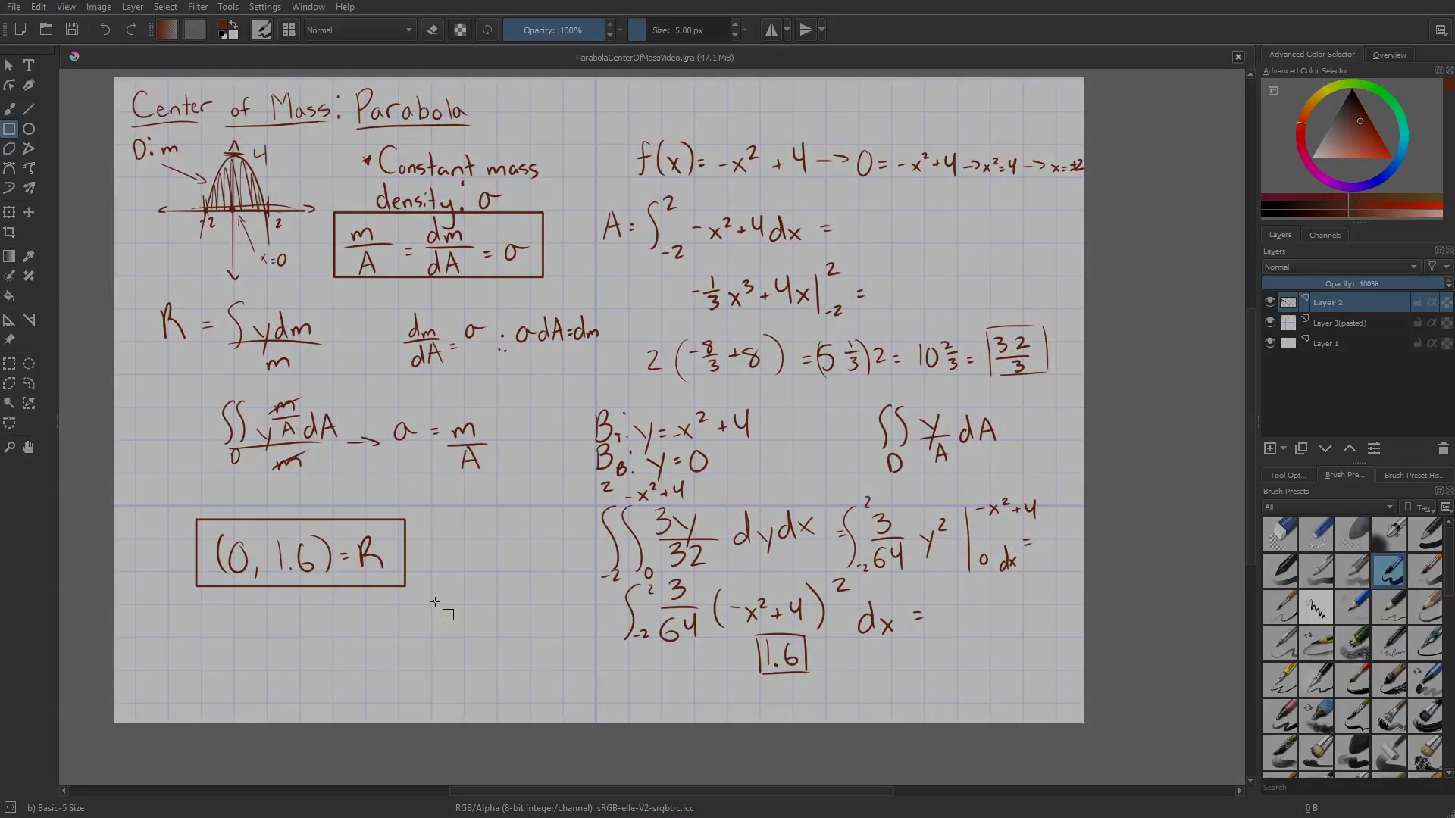